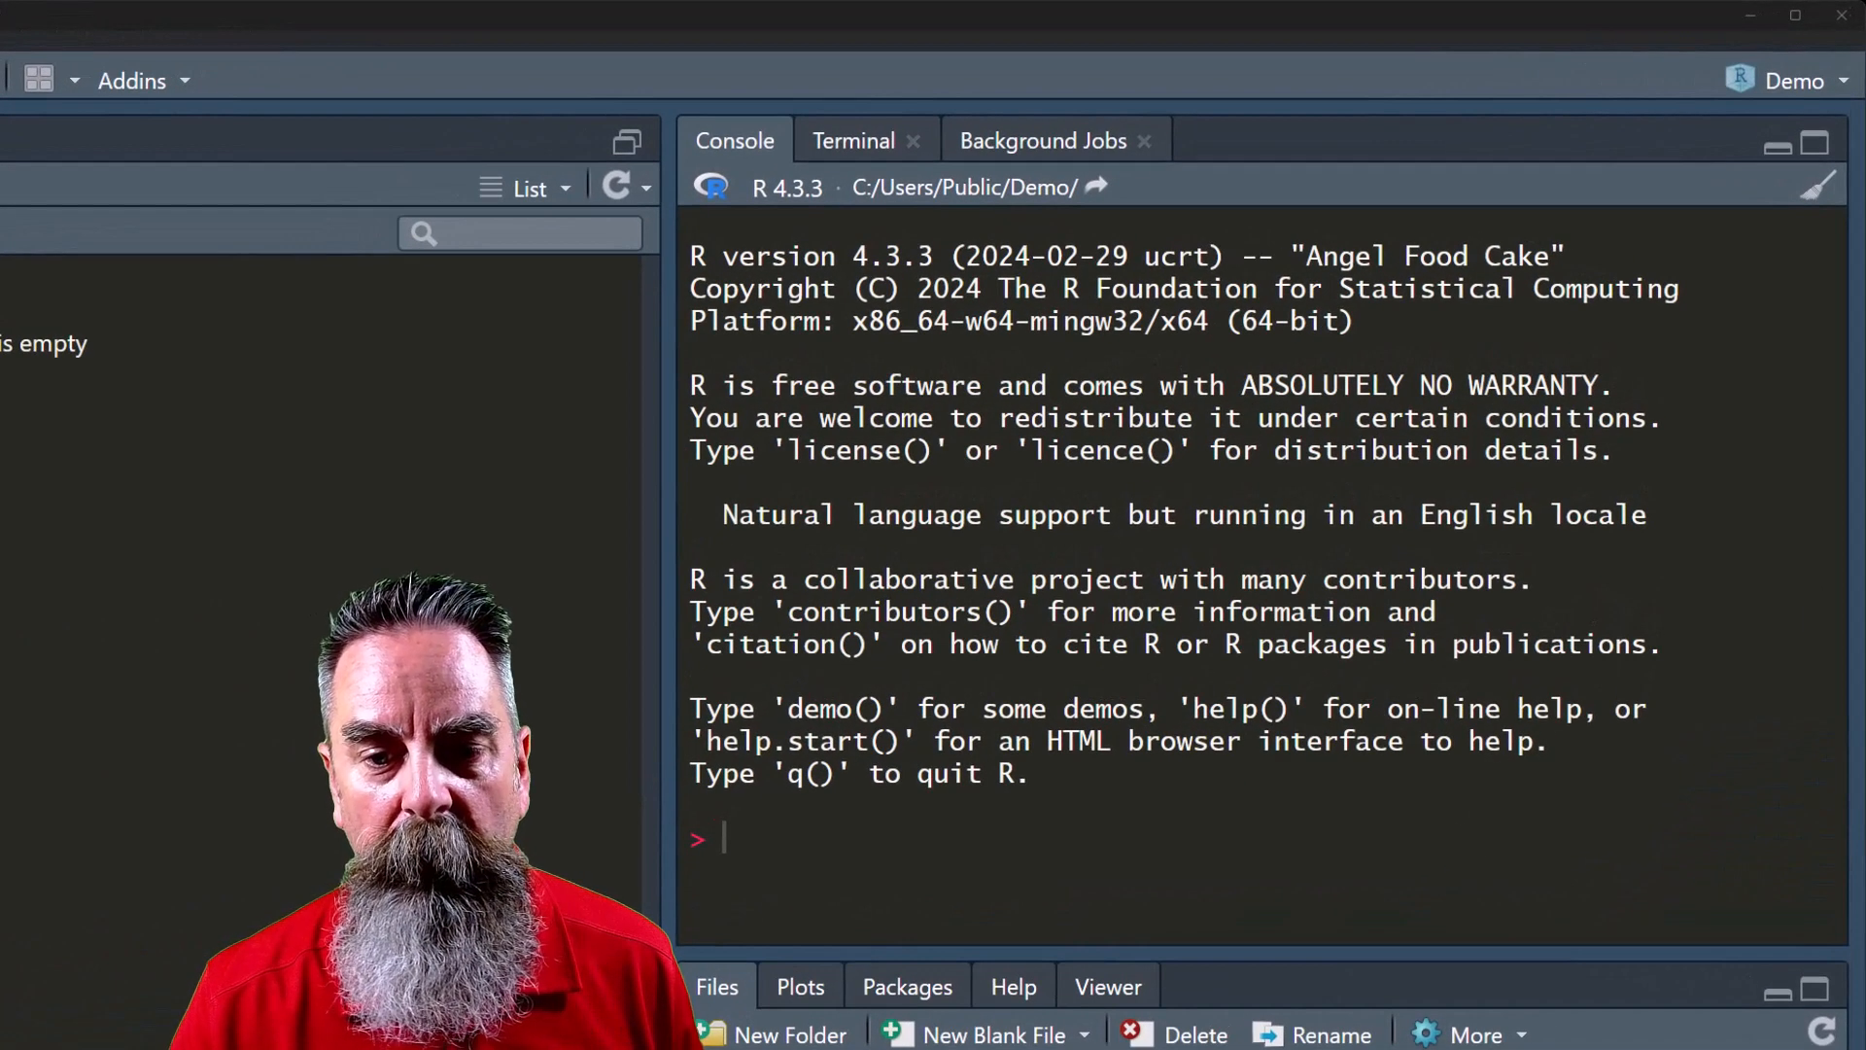
Try to install tidyverse from the console by running install.packages(tidyverse) with the package name unquoted
click(885, 823)
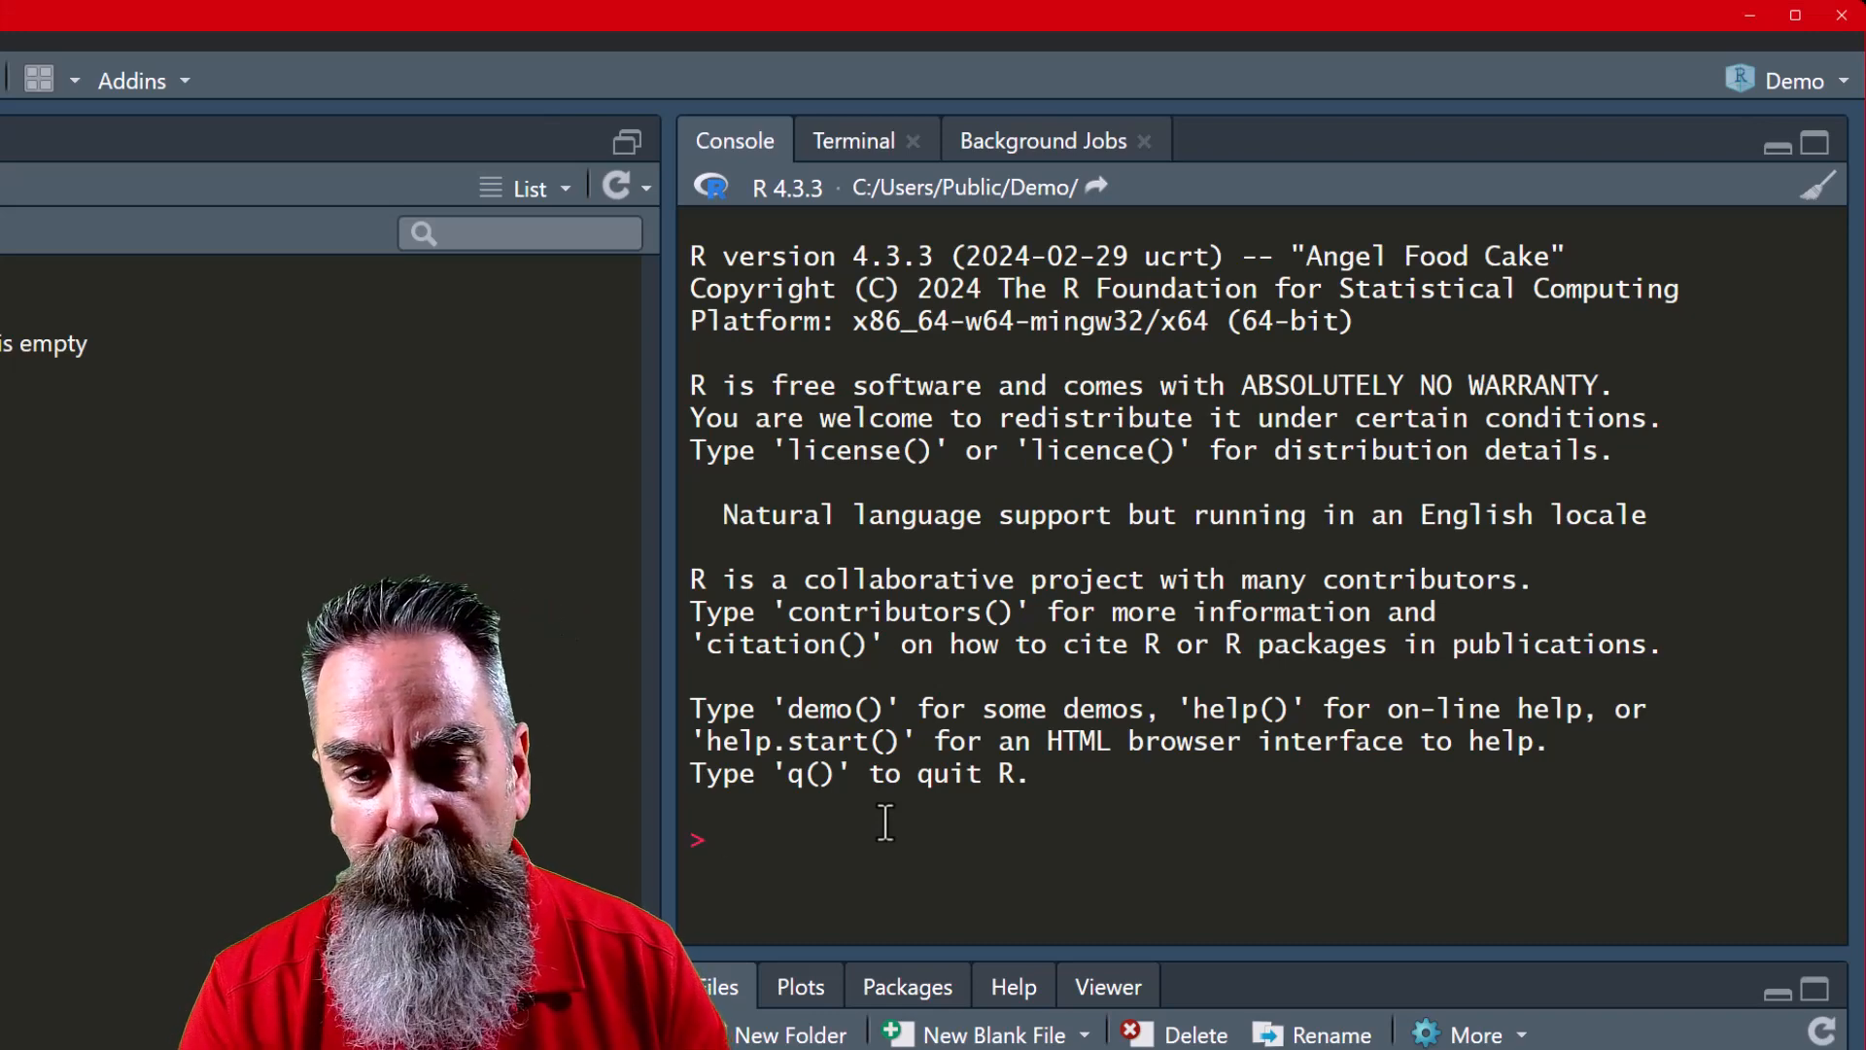
text(ins)
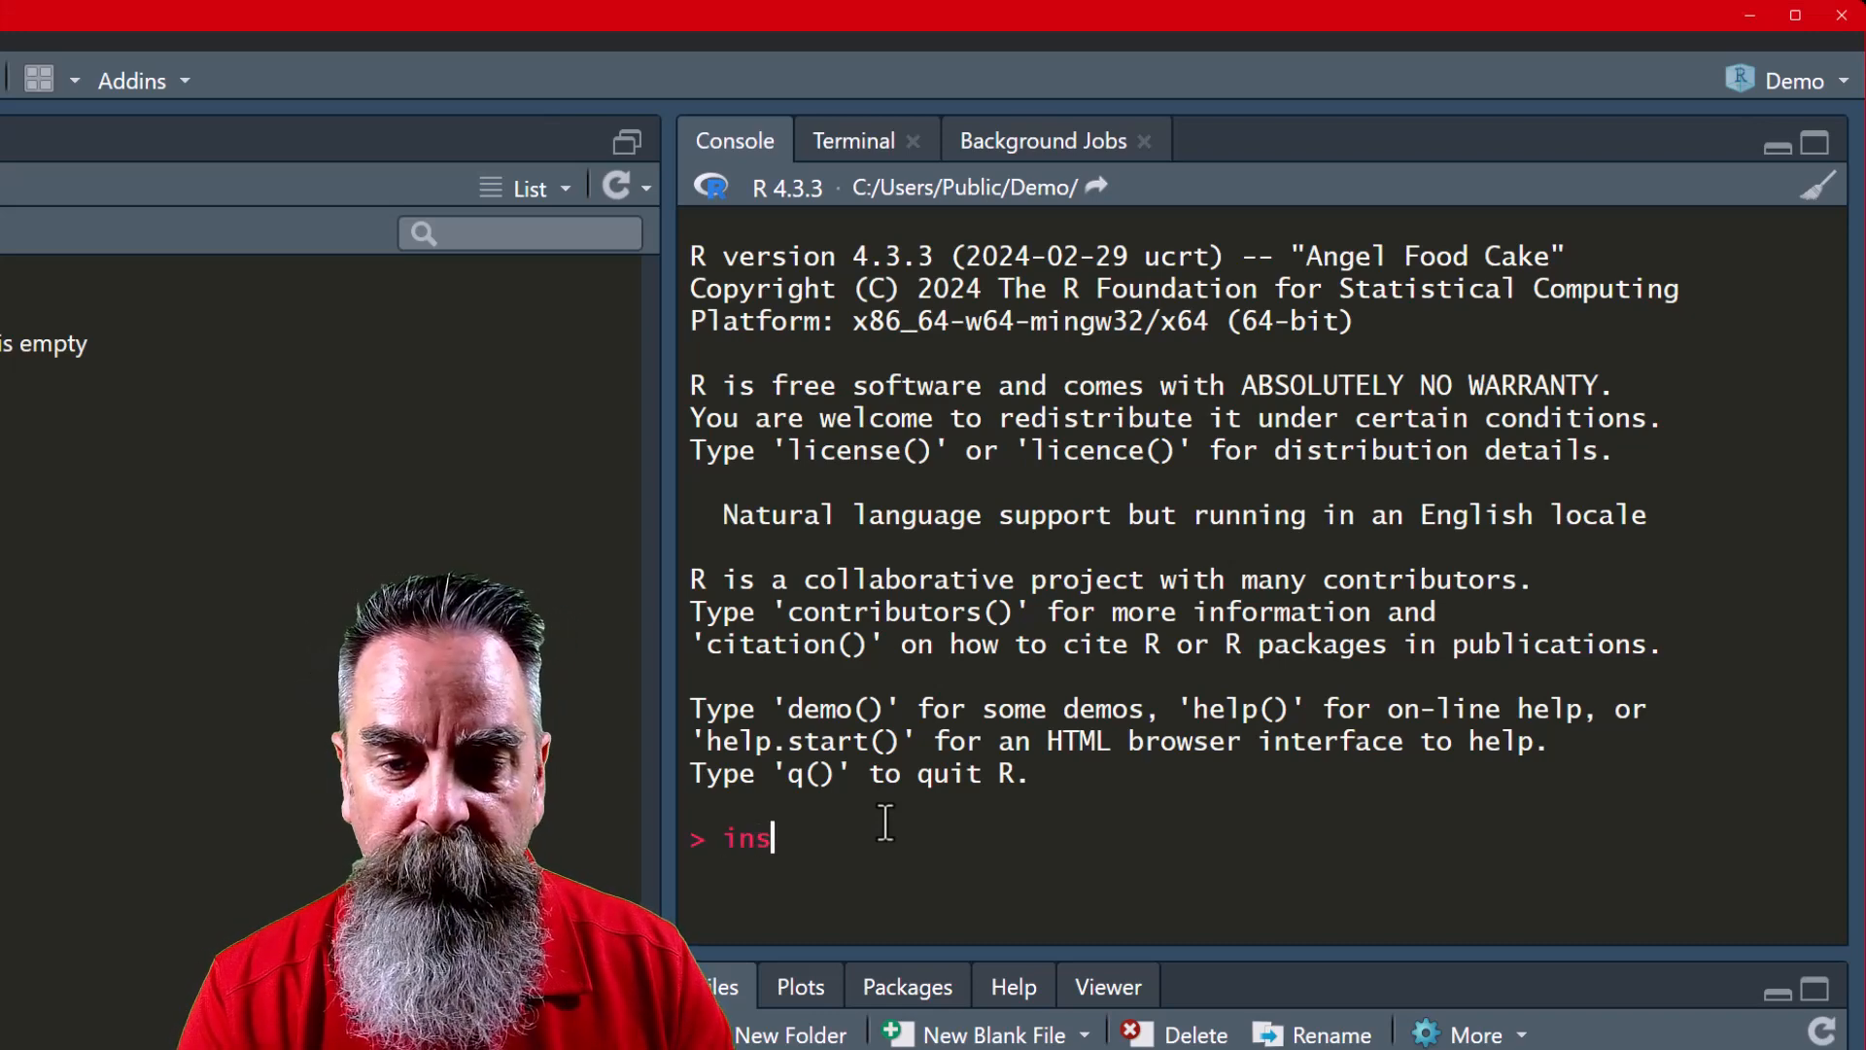
text(tall.)
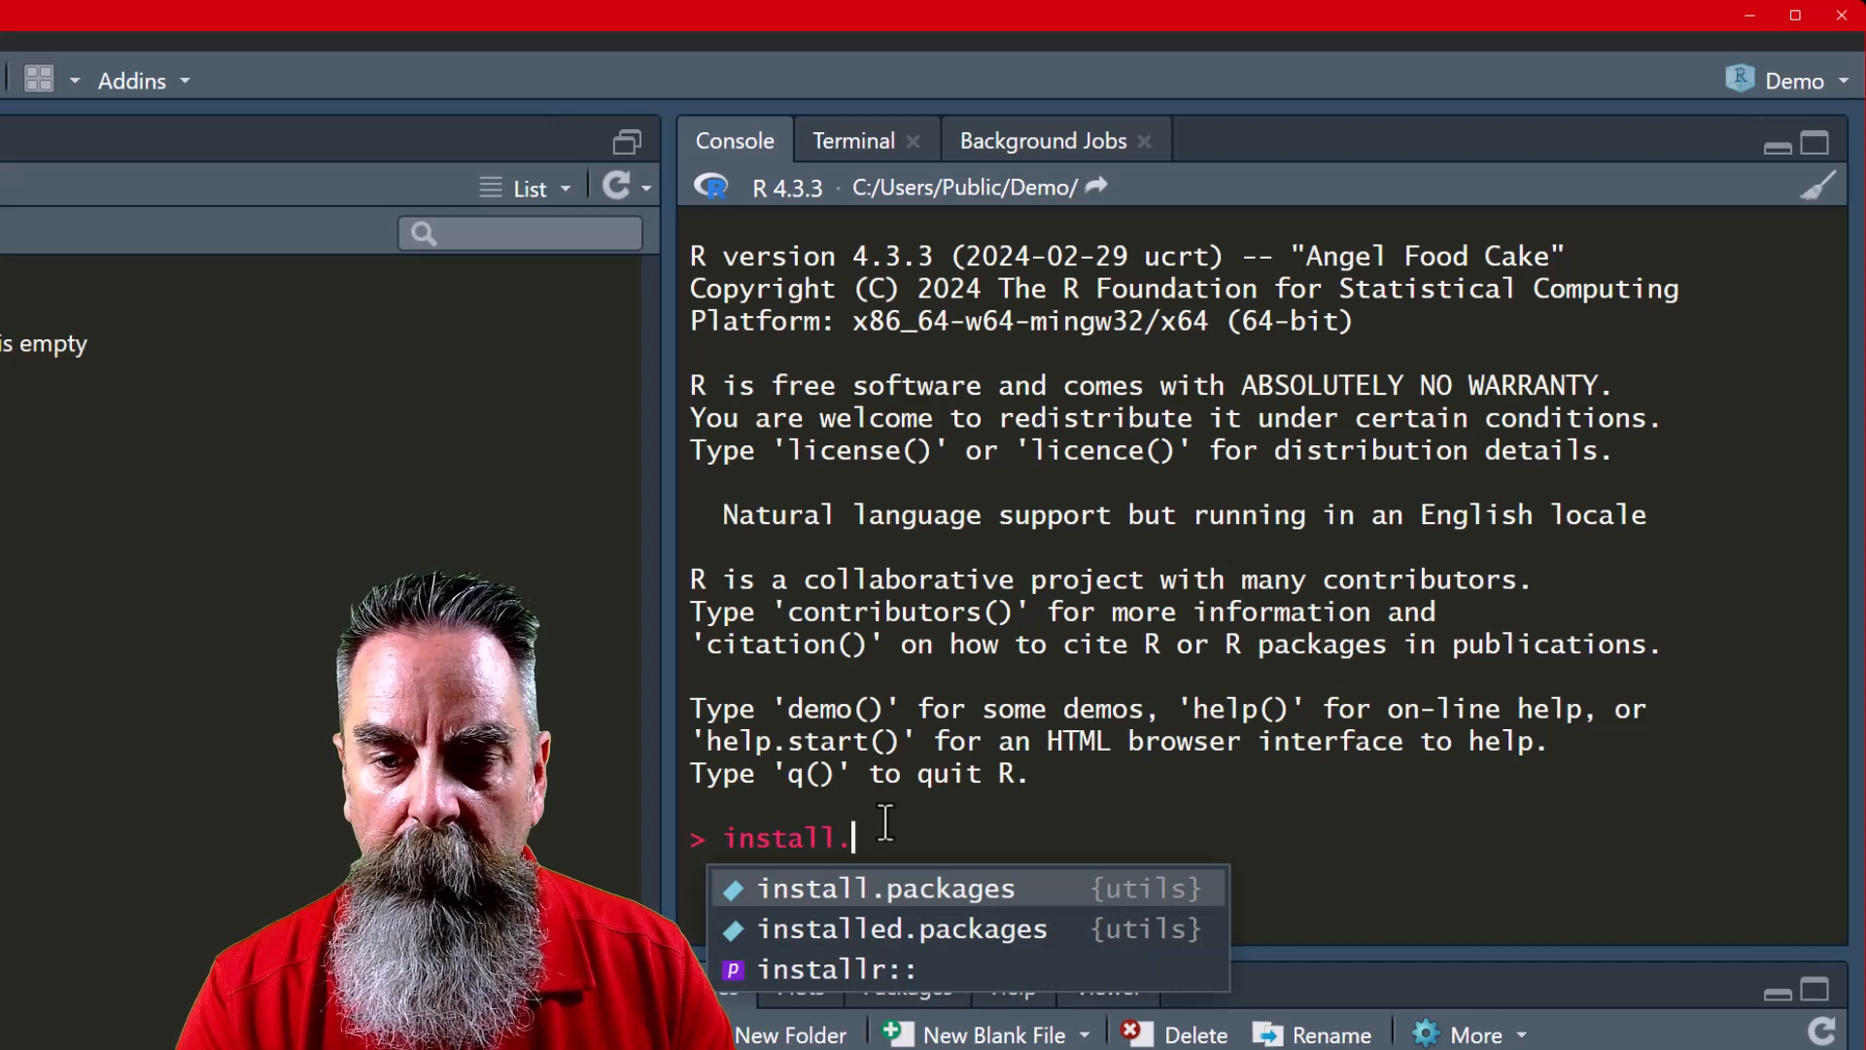
key(Tab)
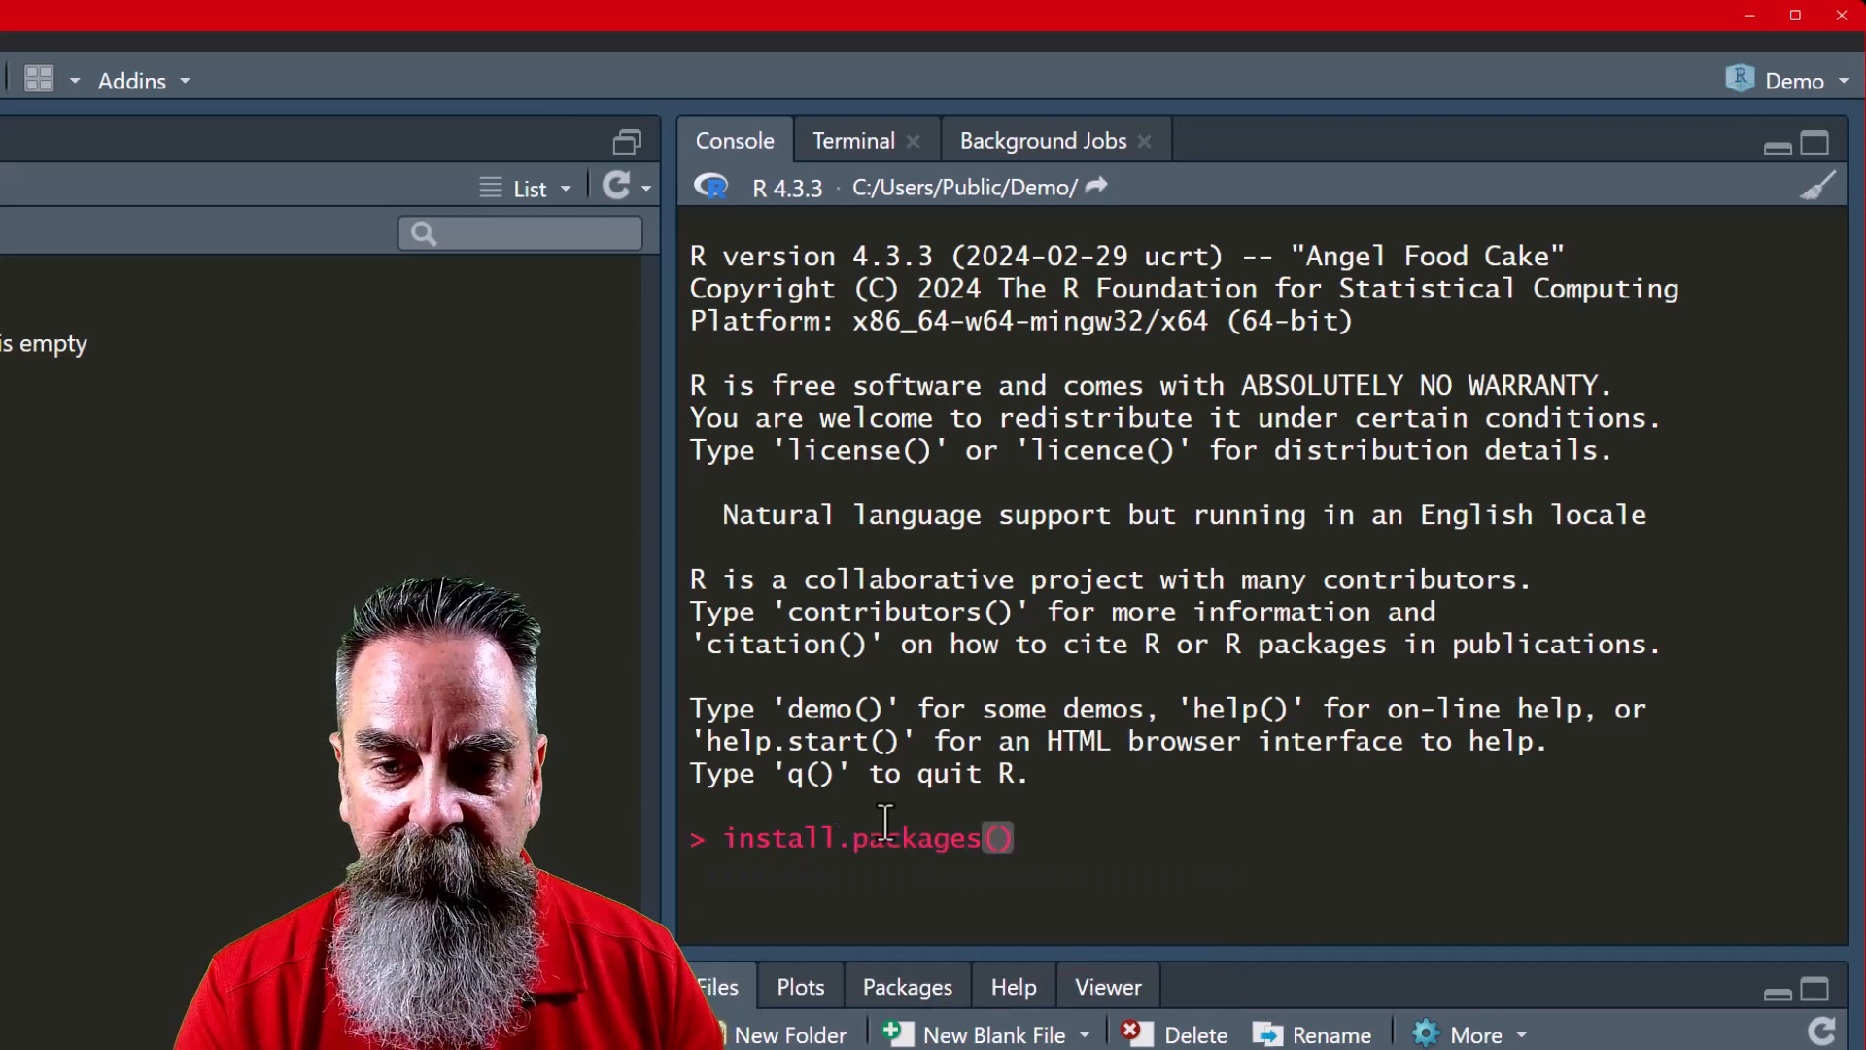
text(tidyve)
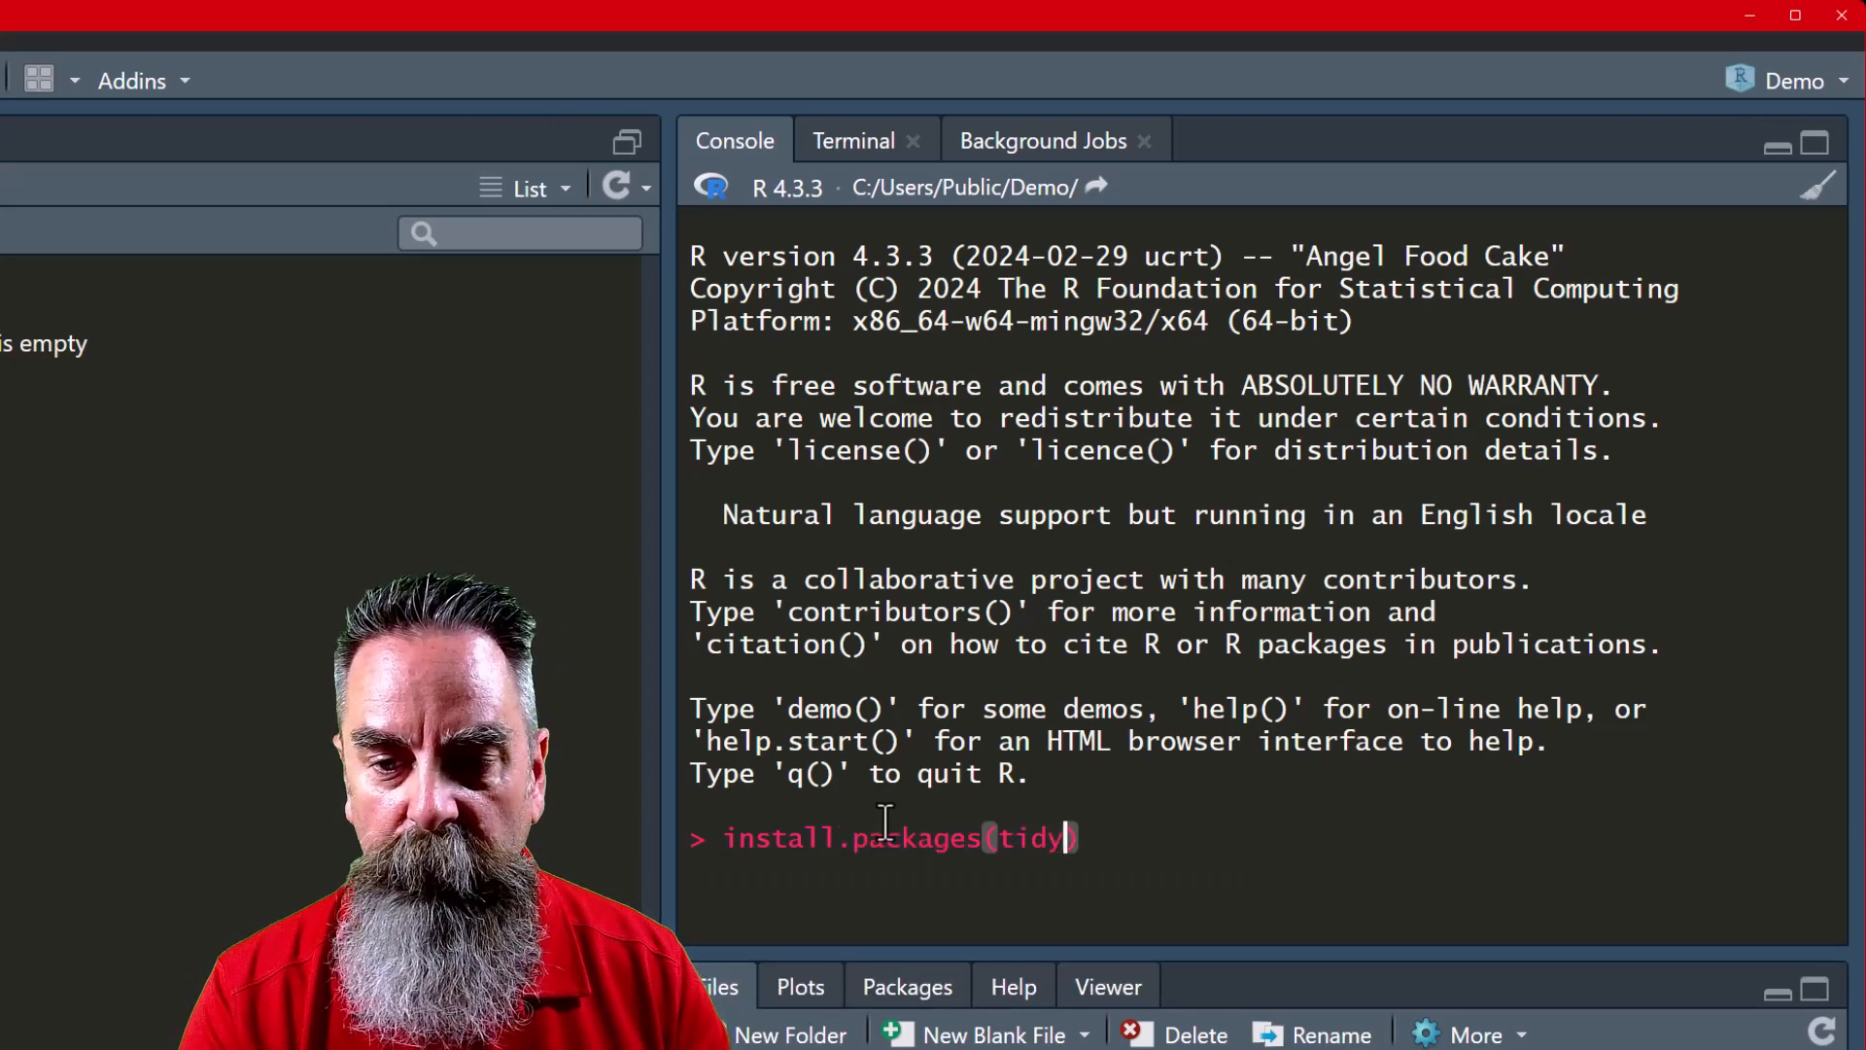
text(rse)
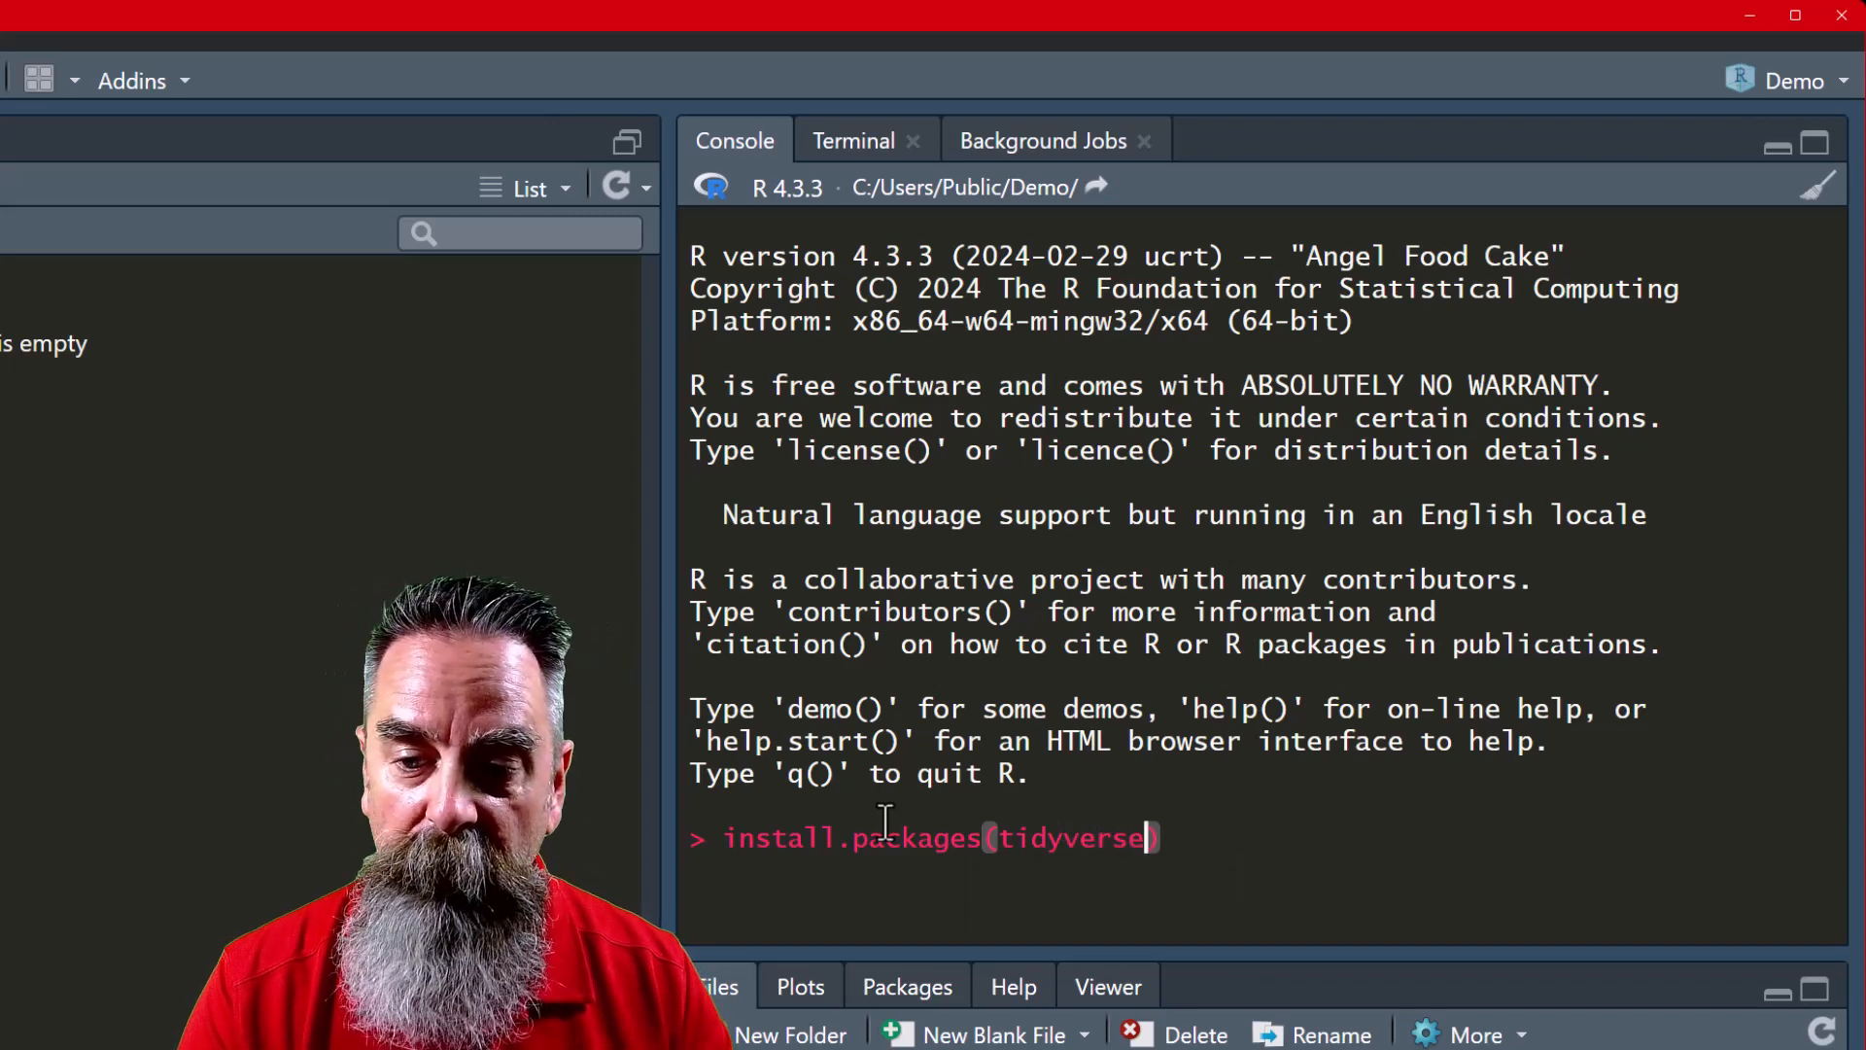
key(Return)
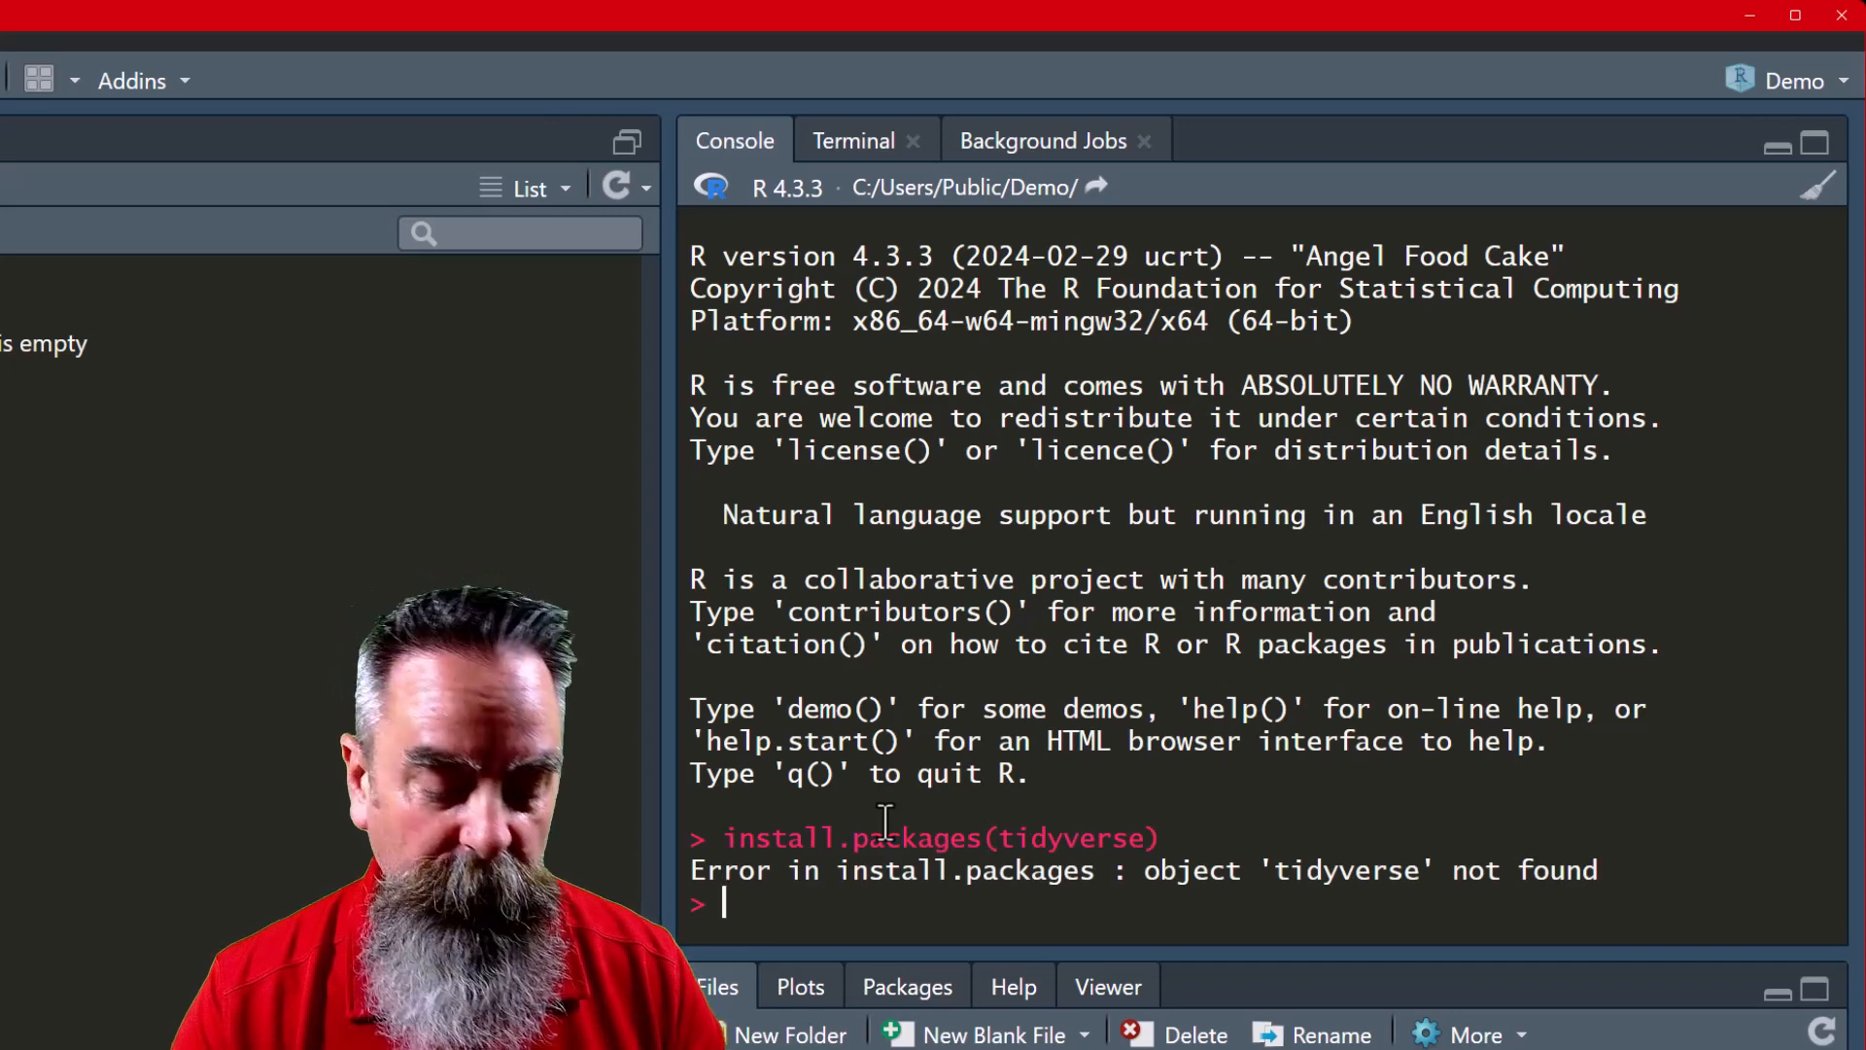
Install the tidyverse package by running install.packages("tidyverse") in the console
text(ins)
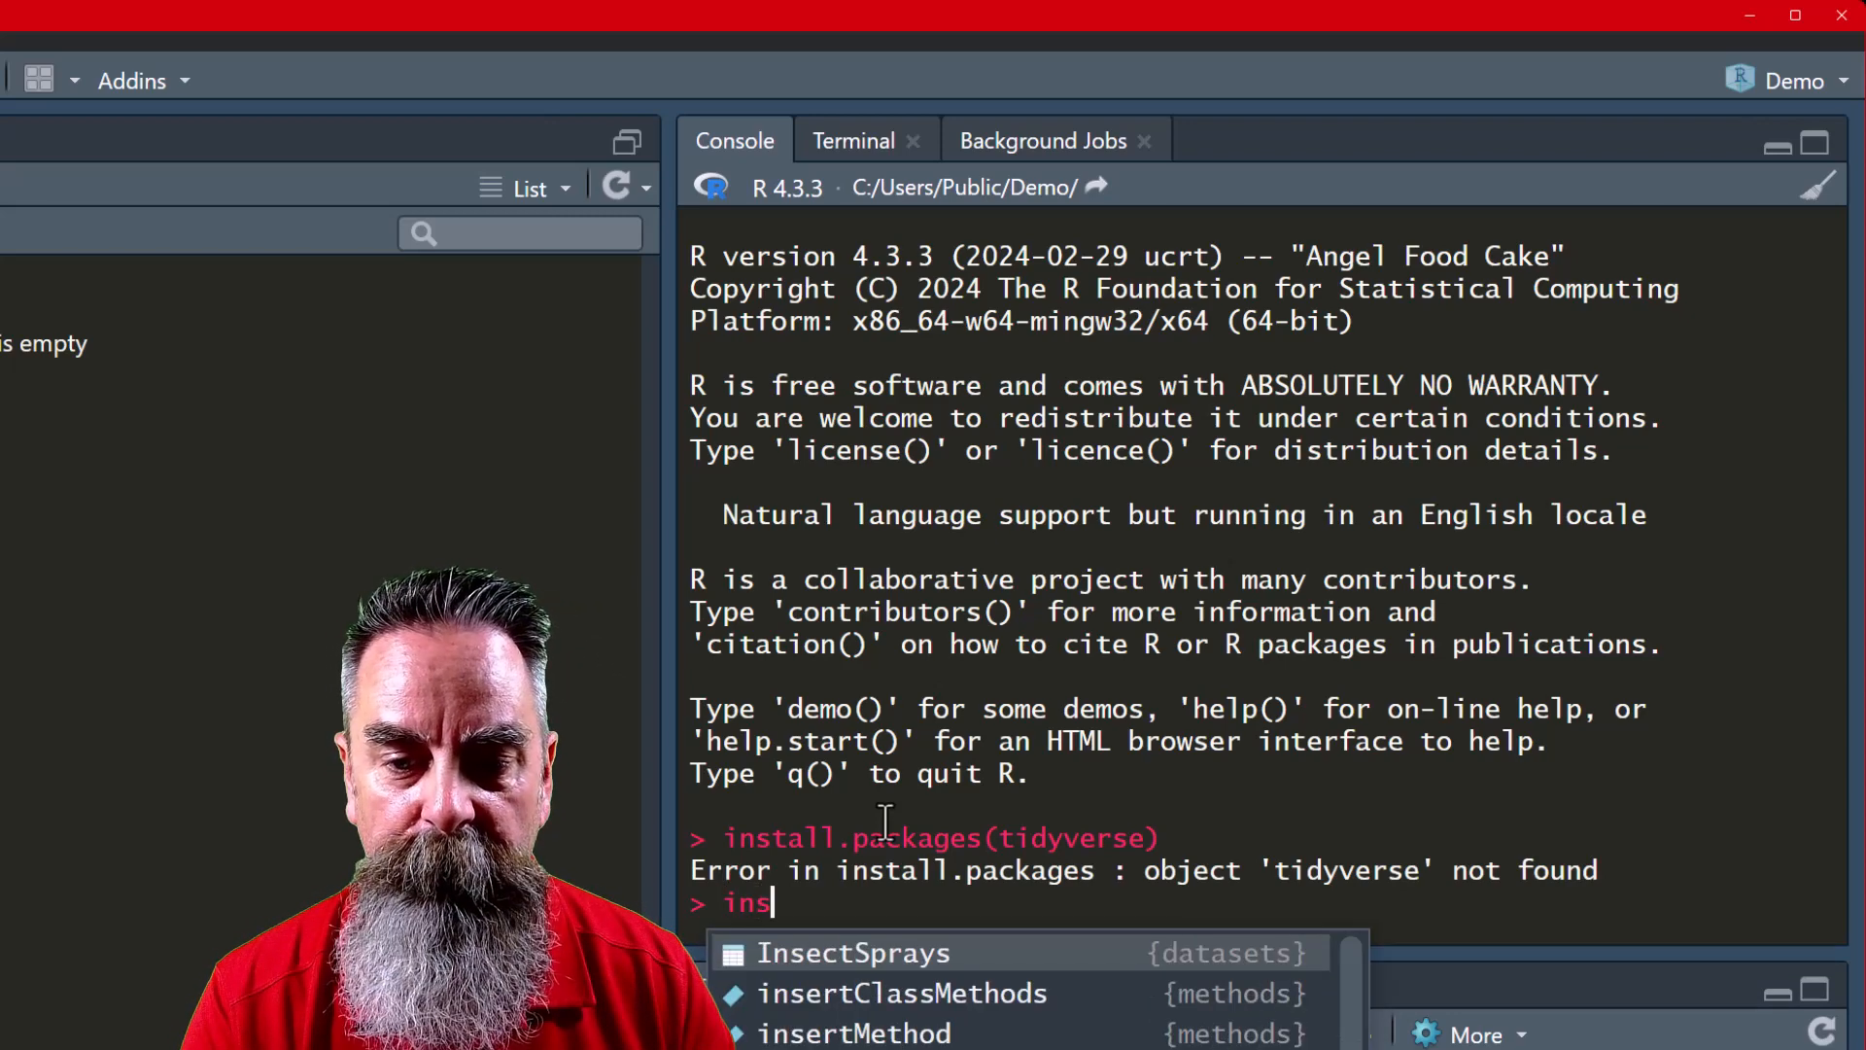
text(tall.)
key(Tab)
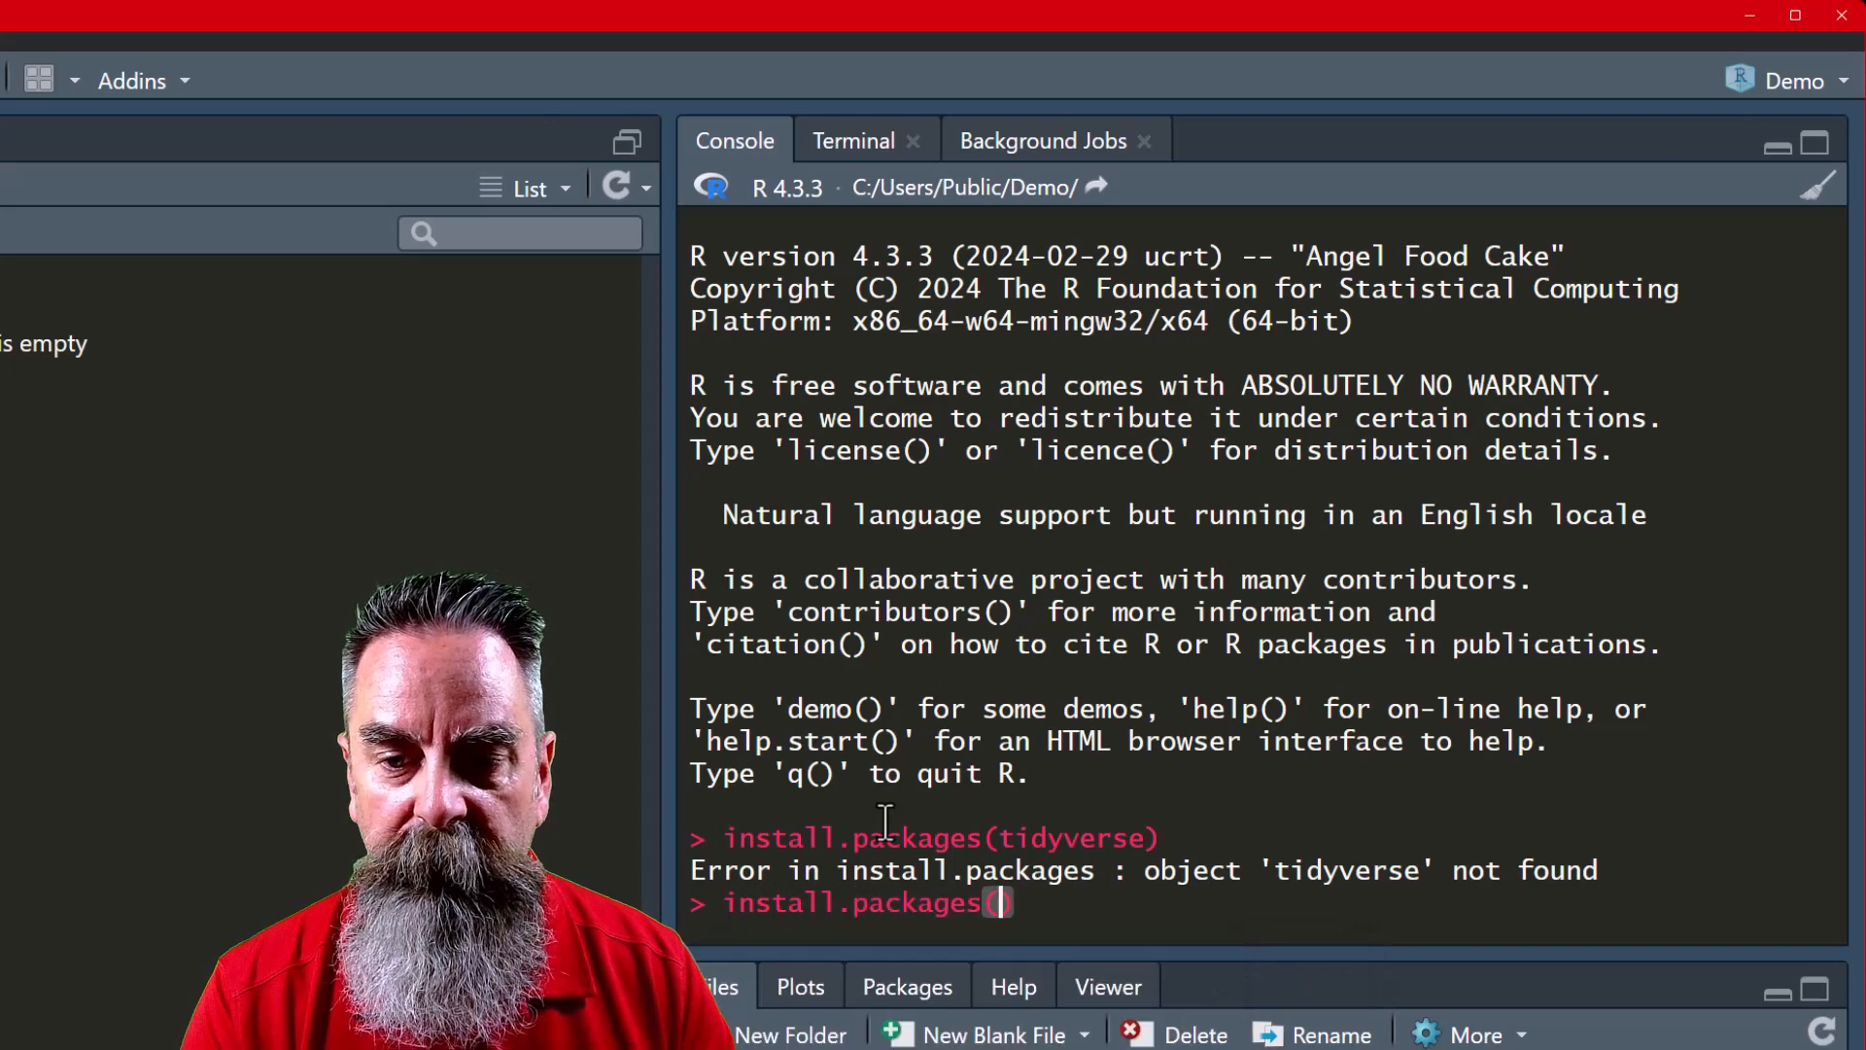
text("ti)
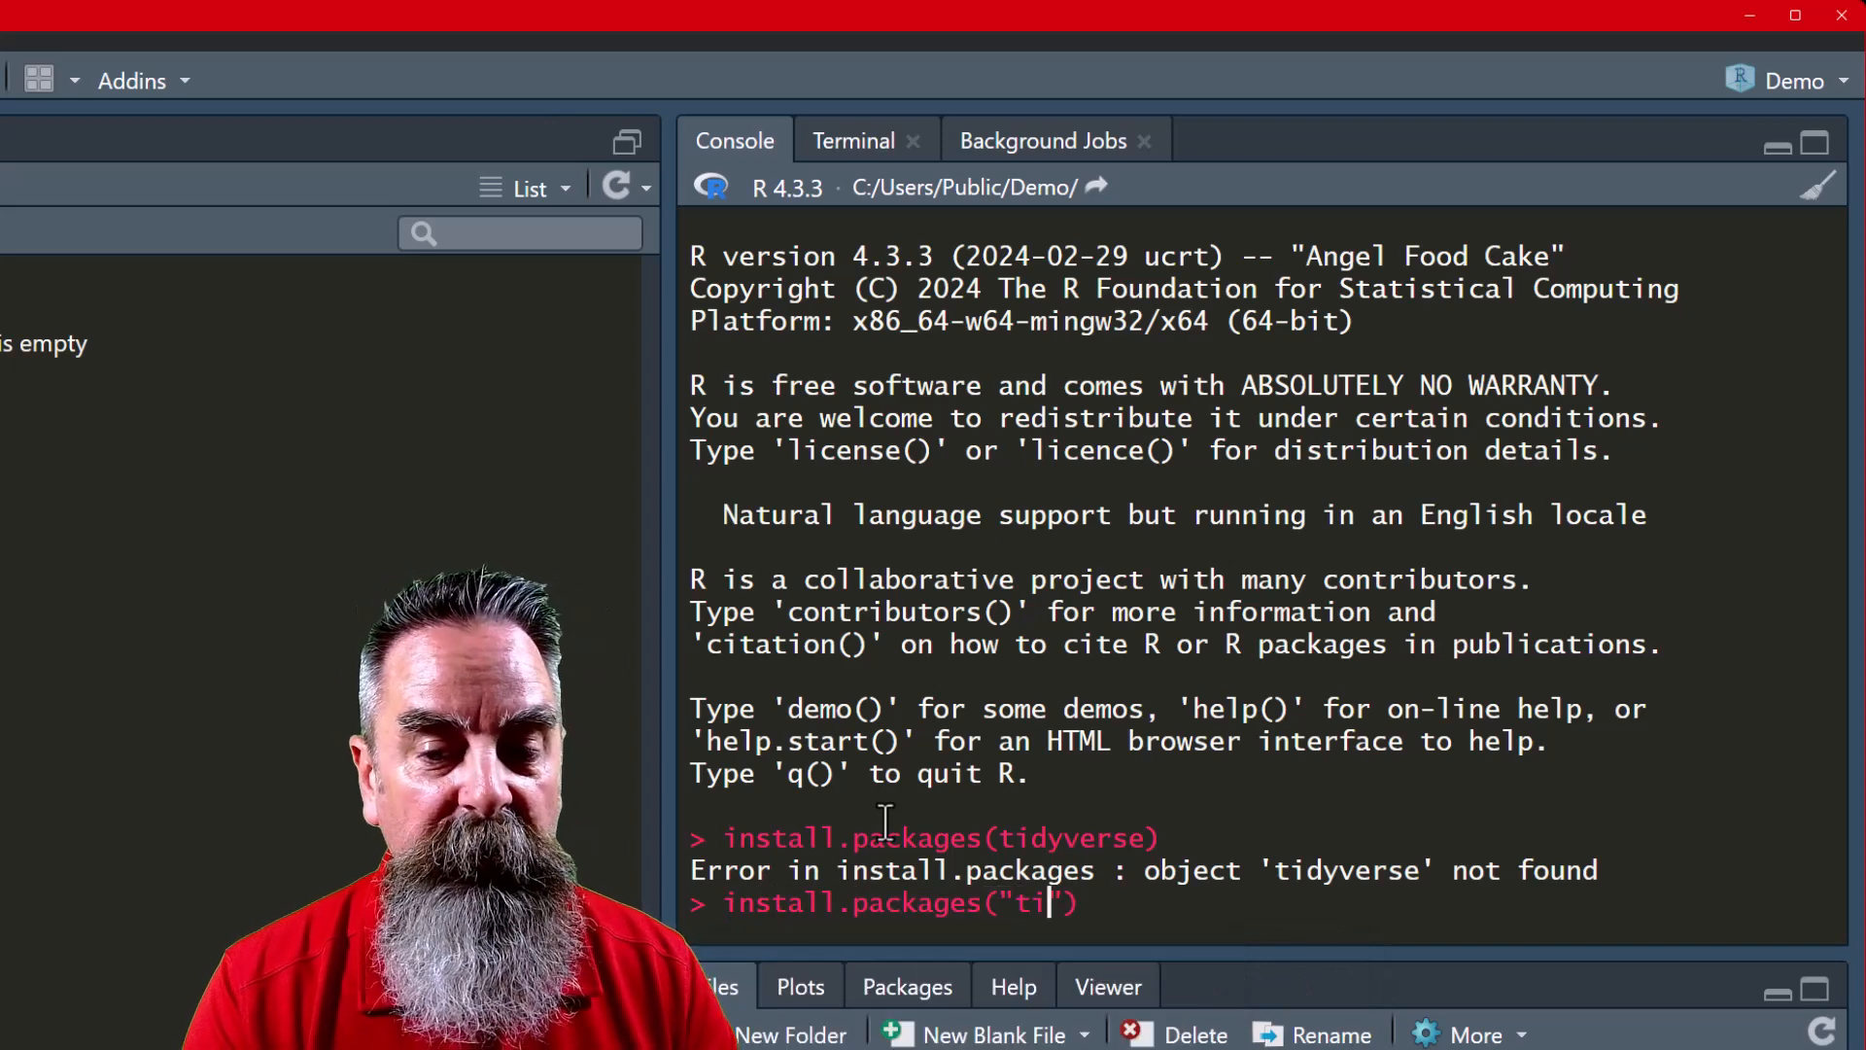
text(dyverse)
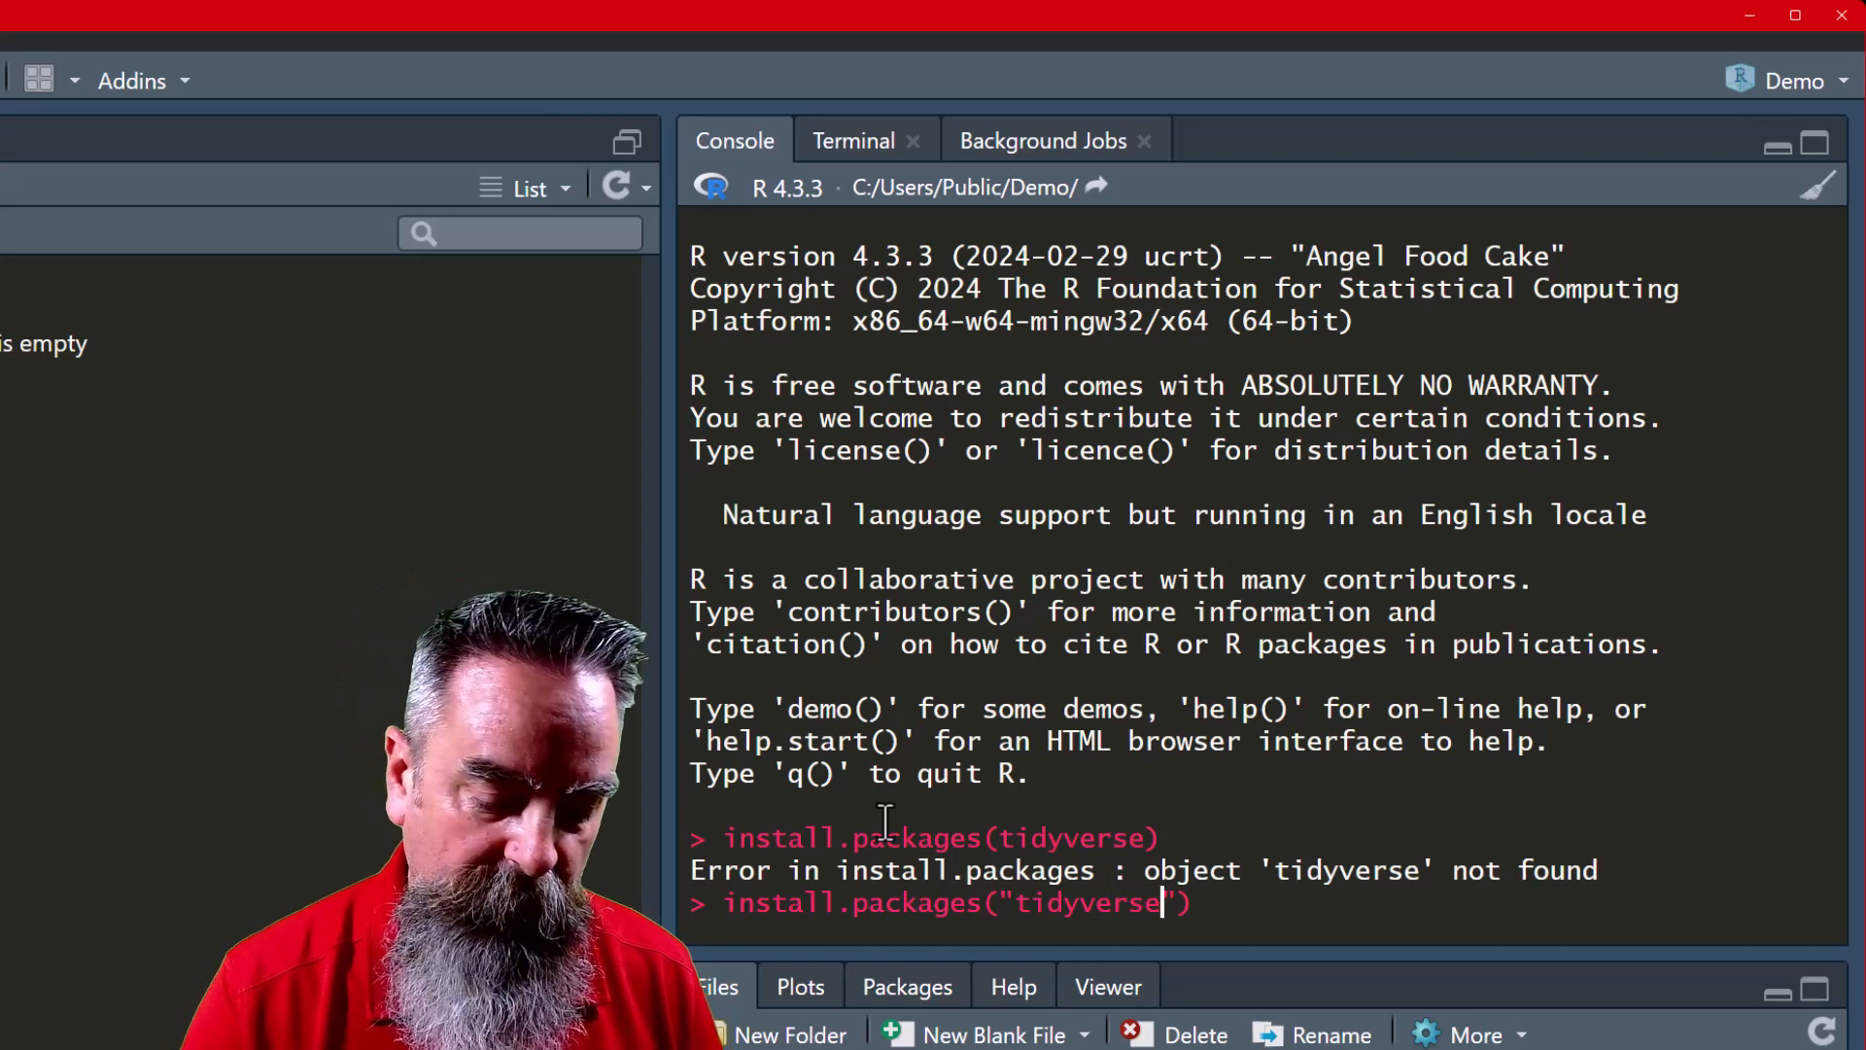
key(Return)
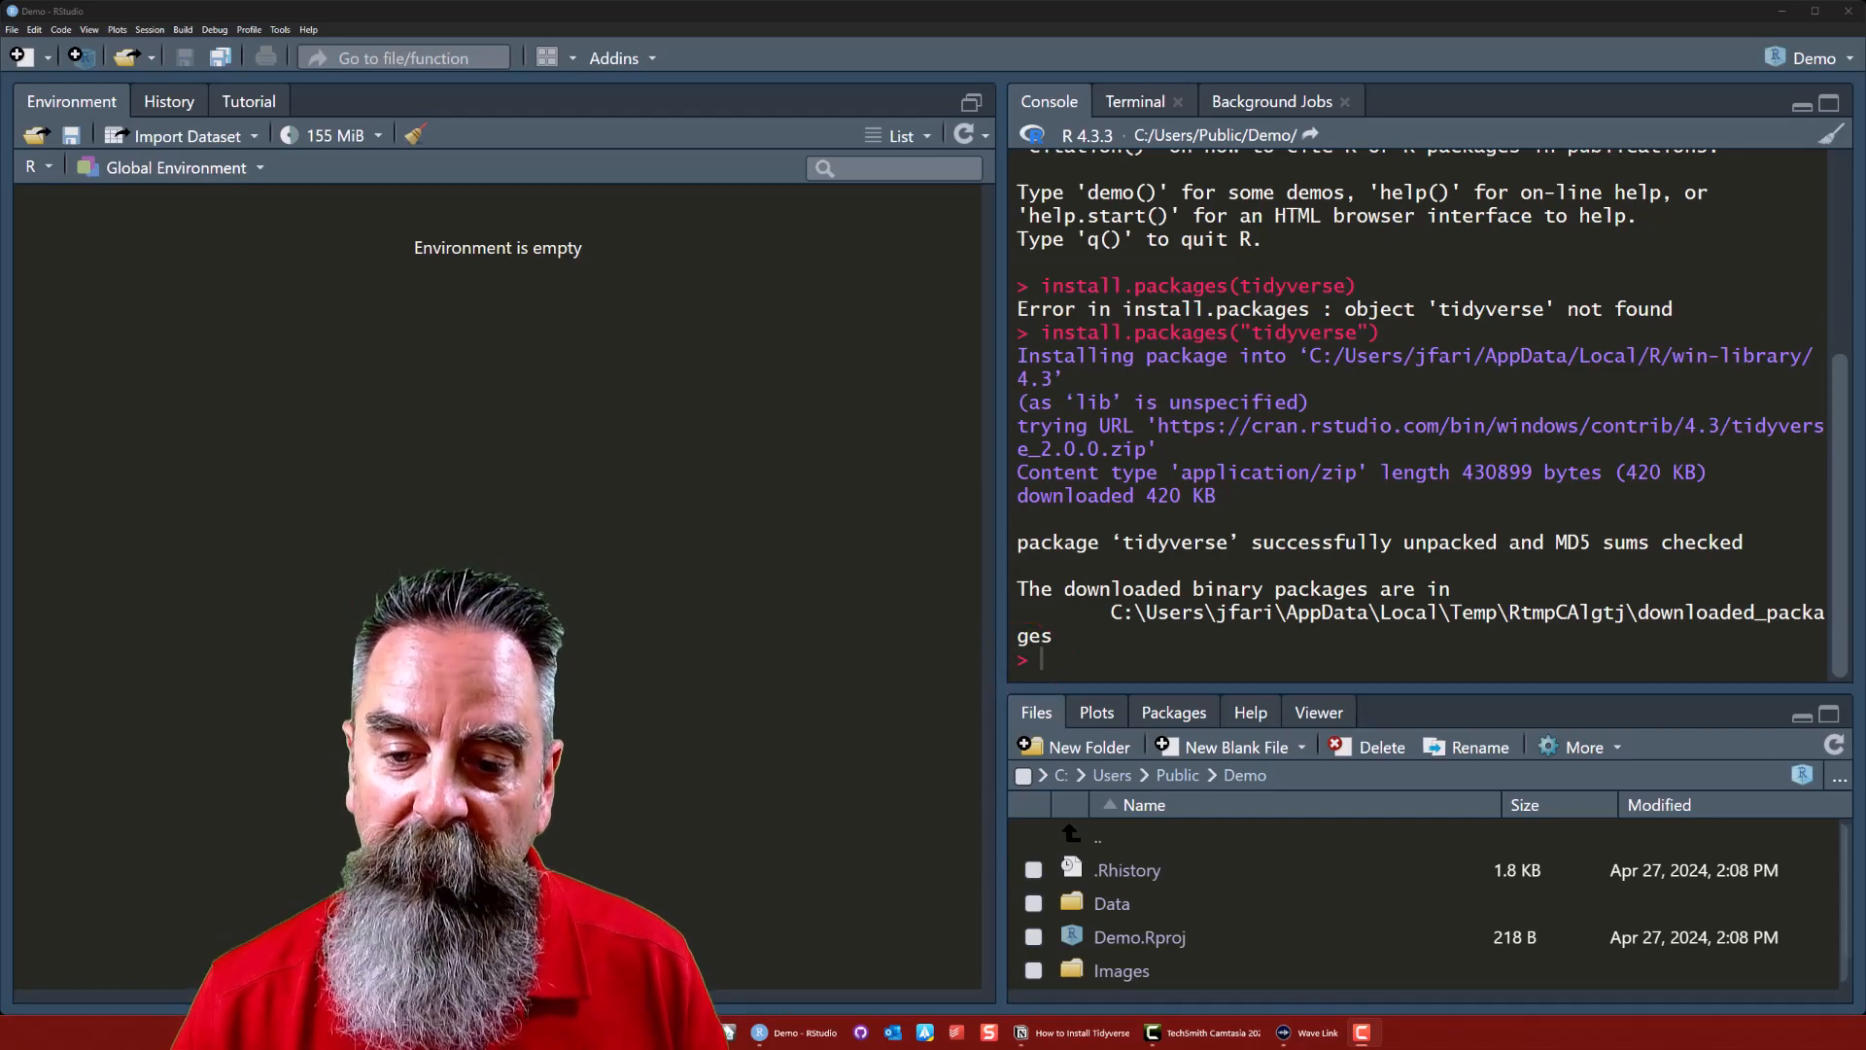
Search the list of installed packages for "tidyver"
click(1145, 711)
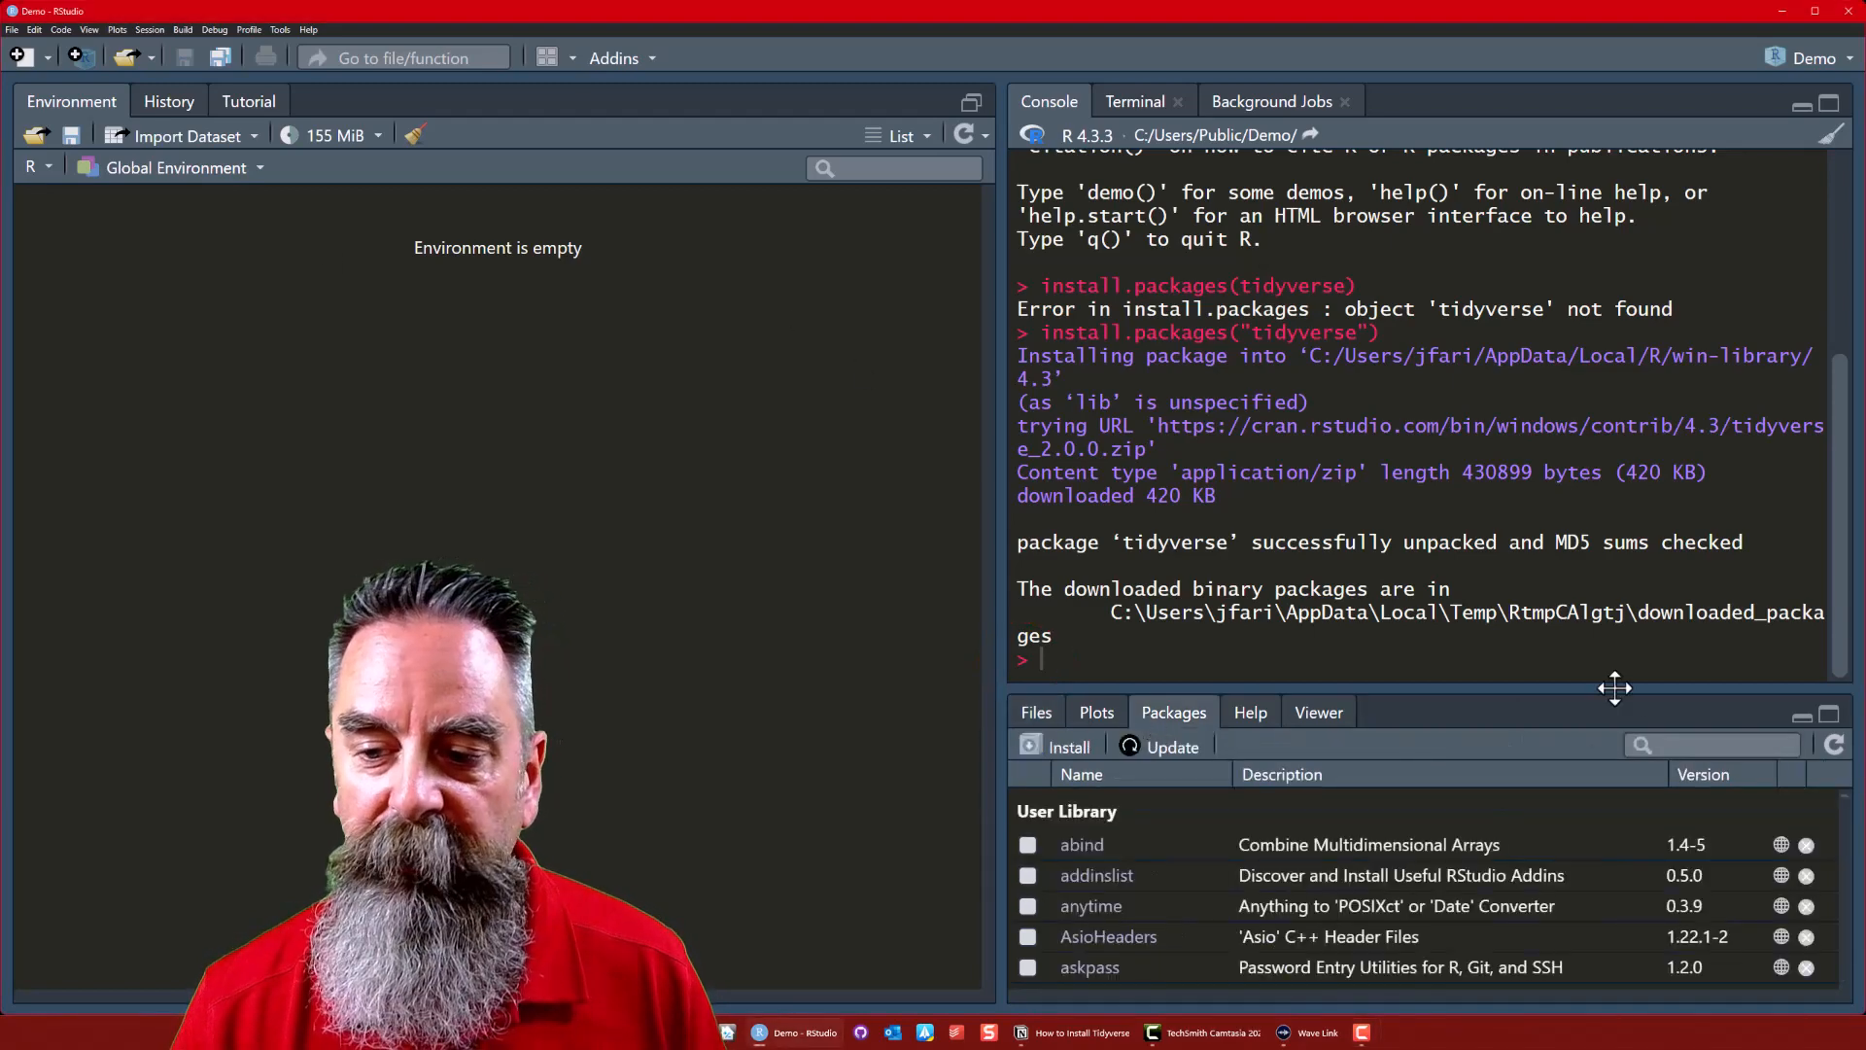
click(1680, 744)
text(t)
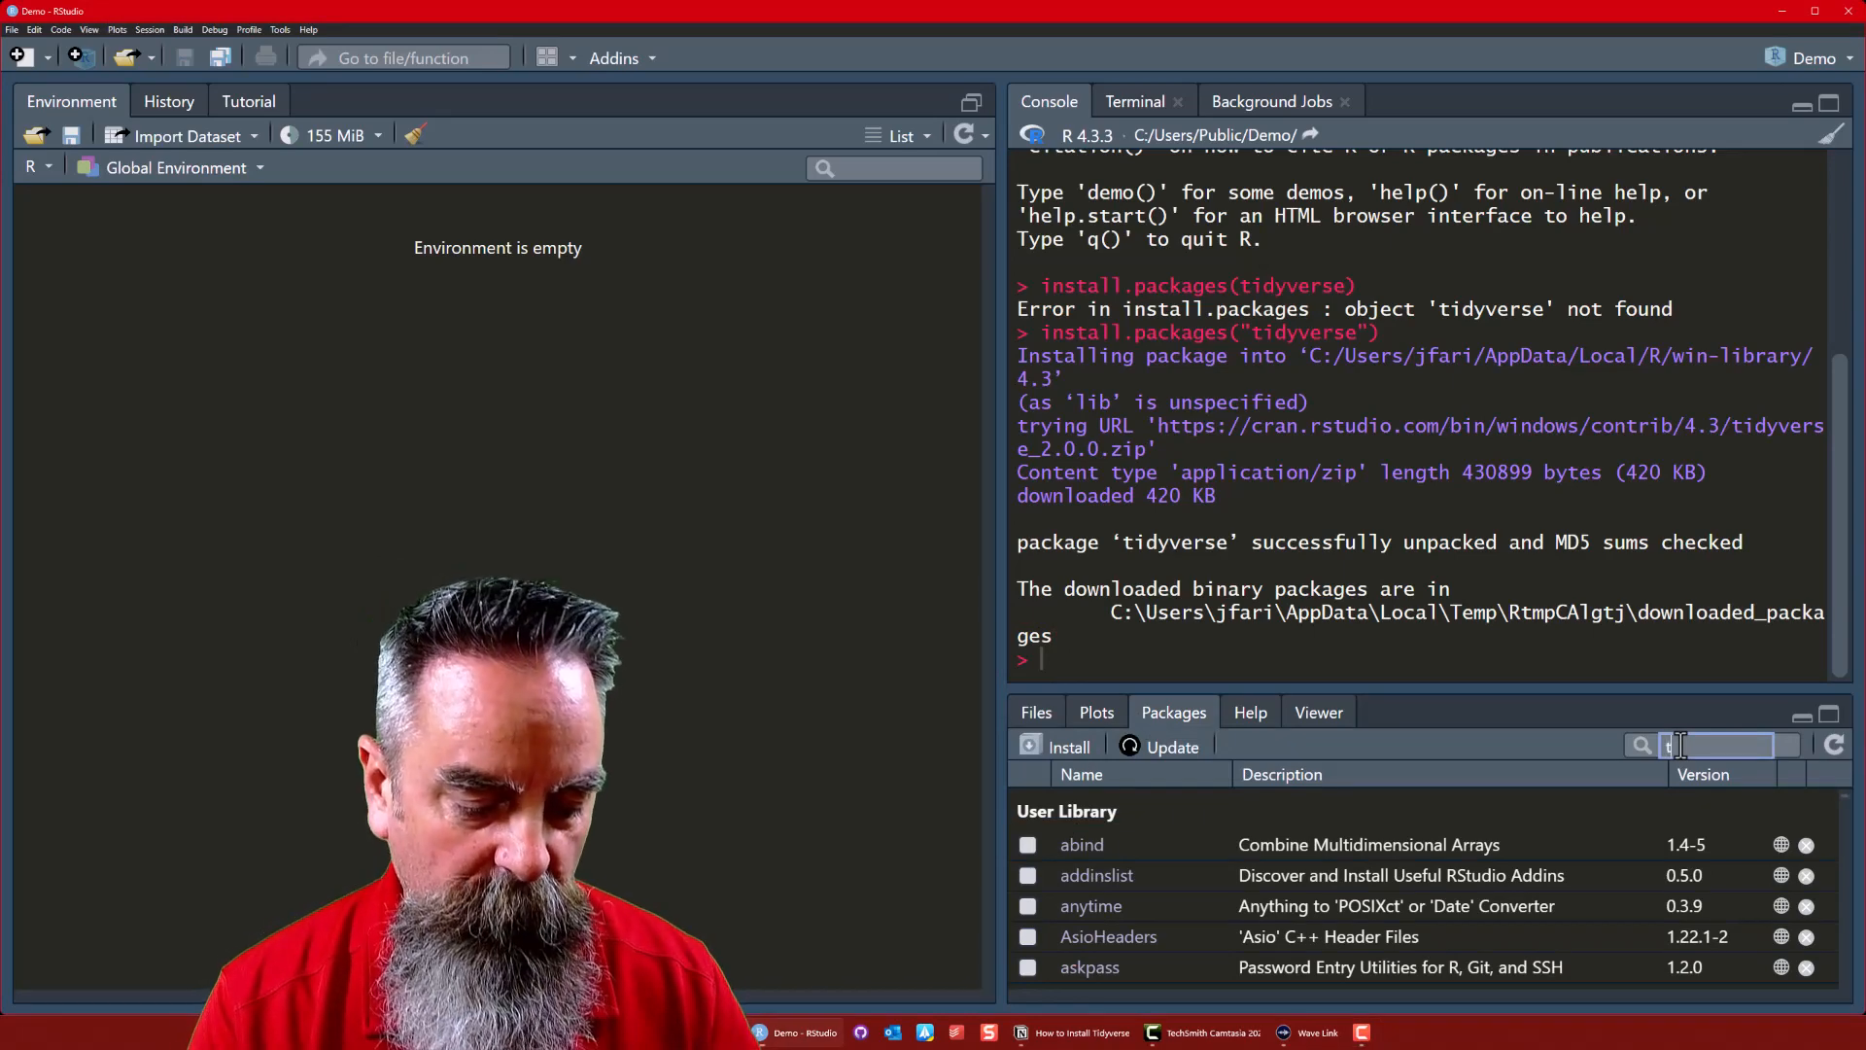
text(idyv)
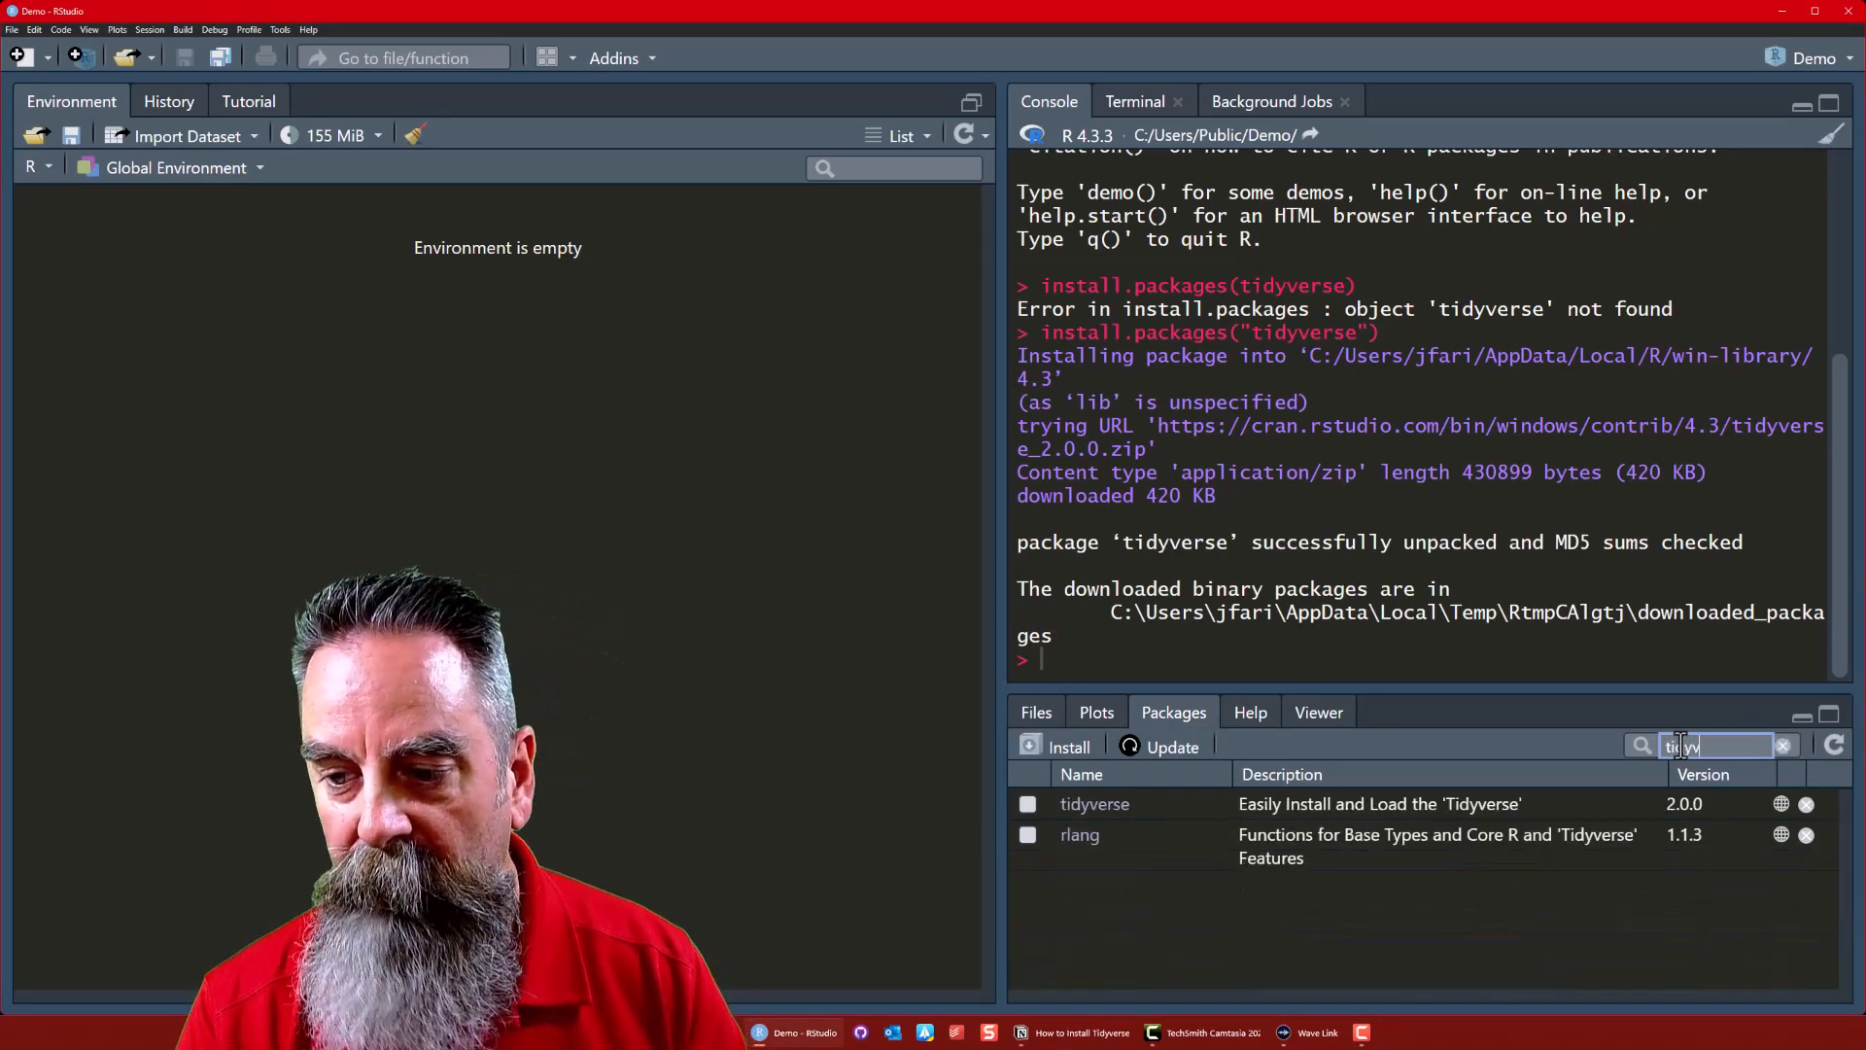
text(er)
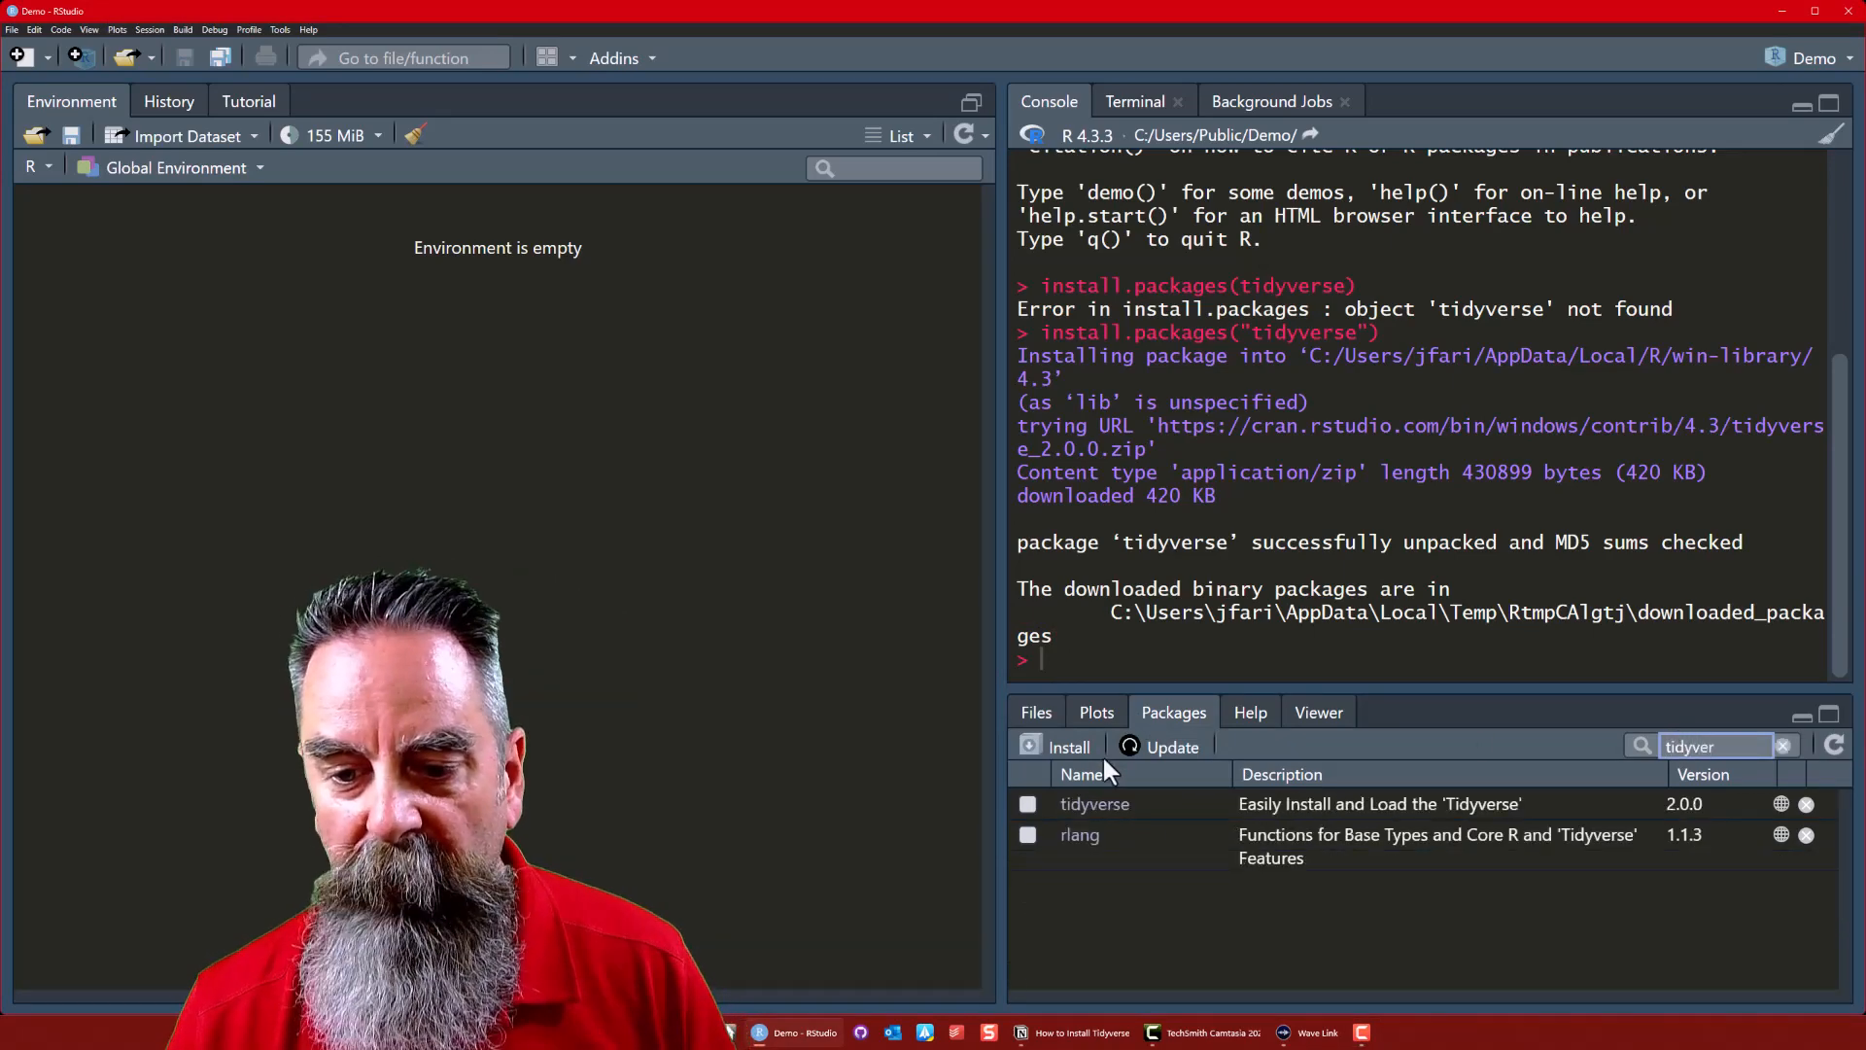
Load the tidyverse package into the session by running library(tidyverse) in the console
click(1100, 665)
text(libra)
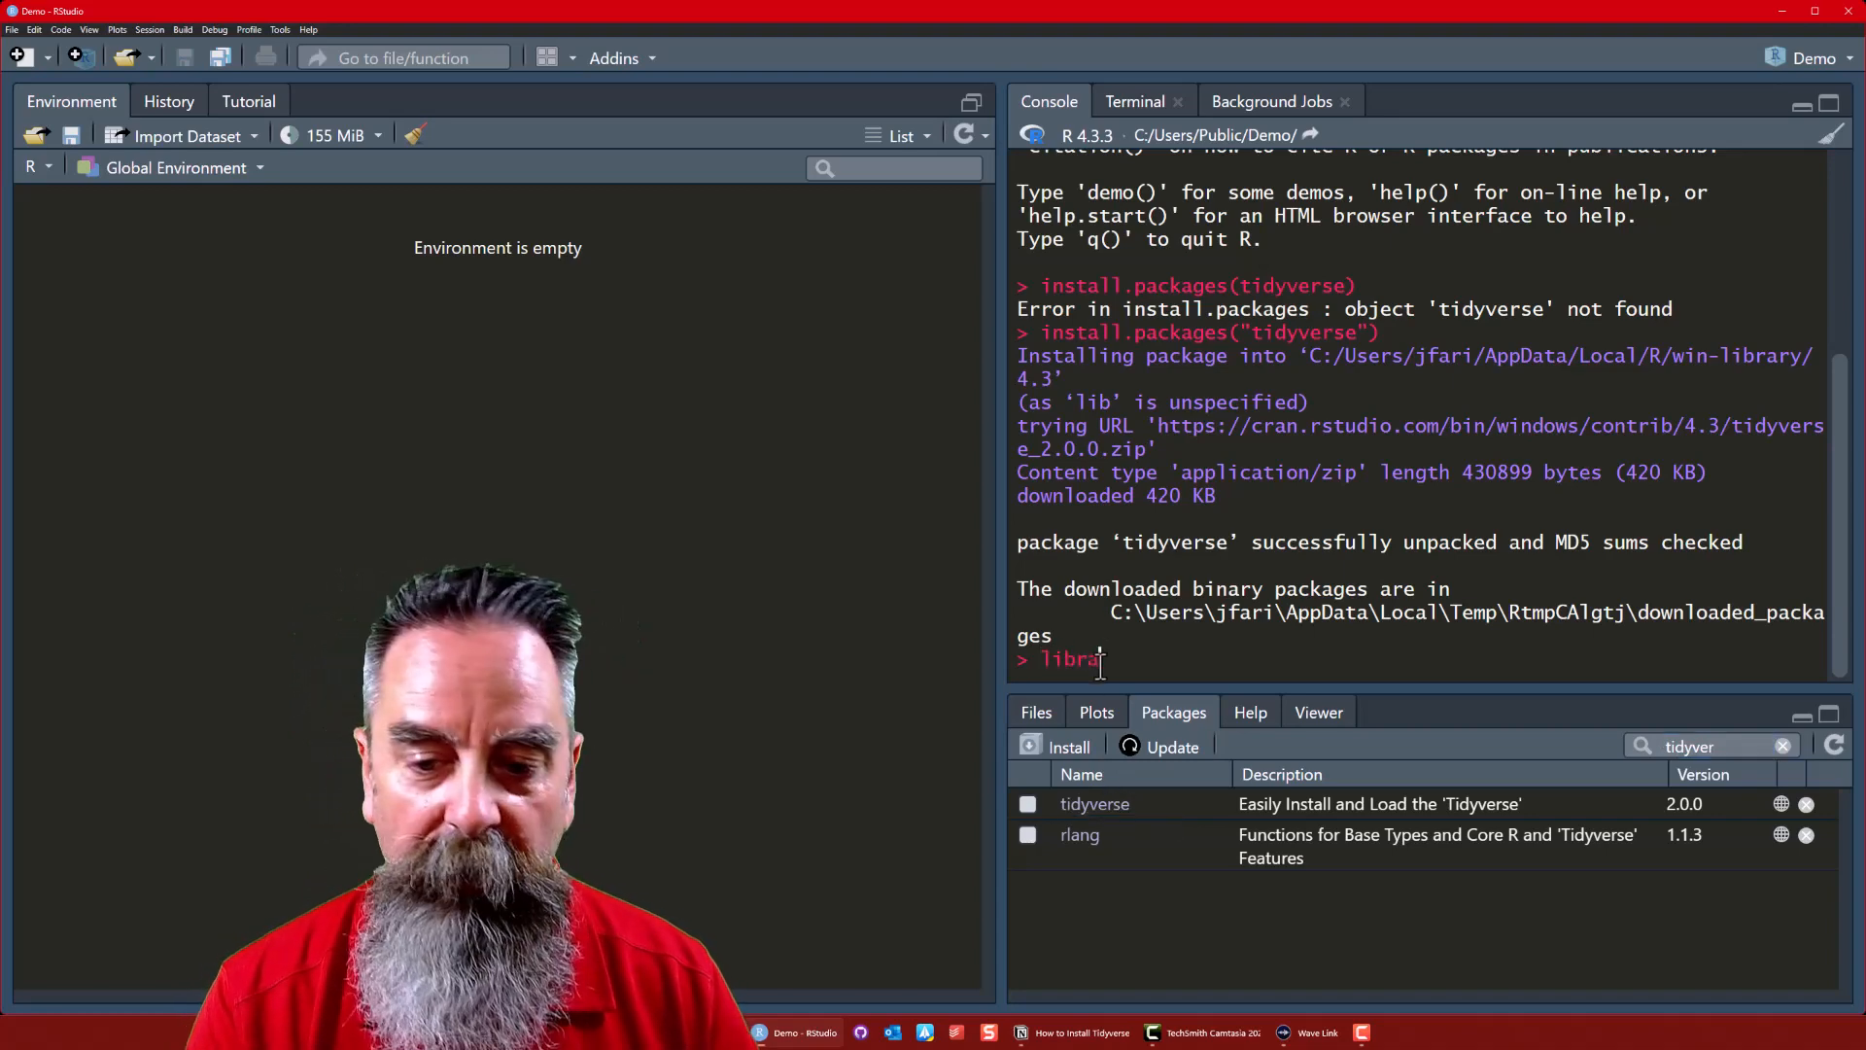
text(ry()
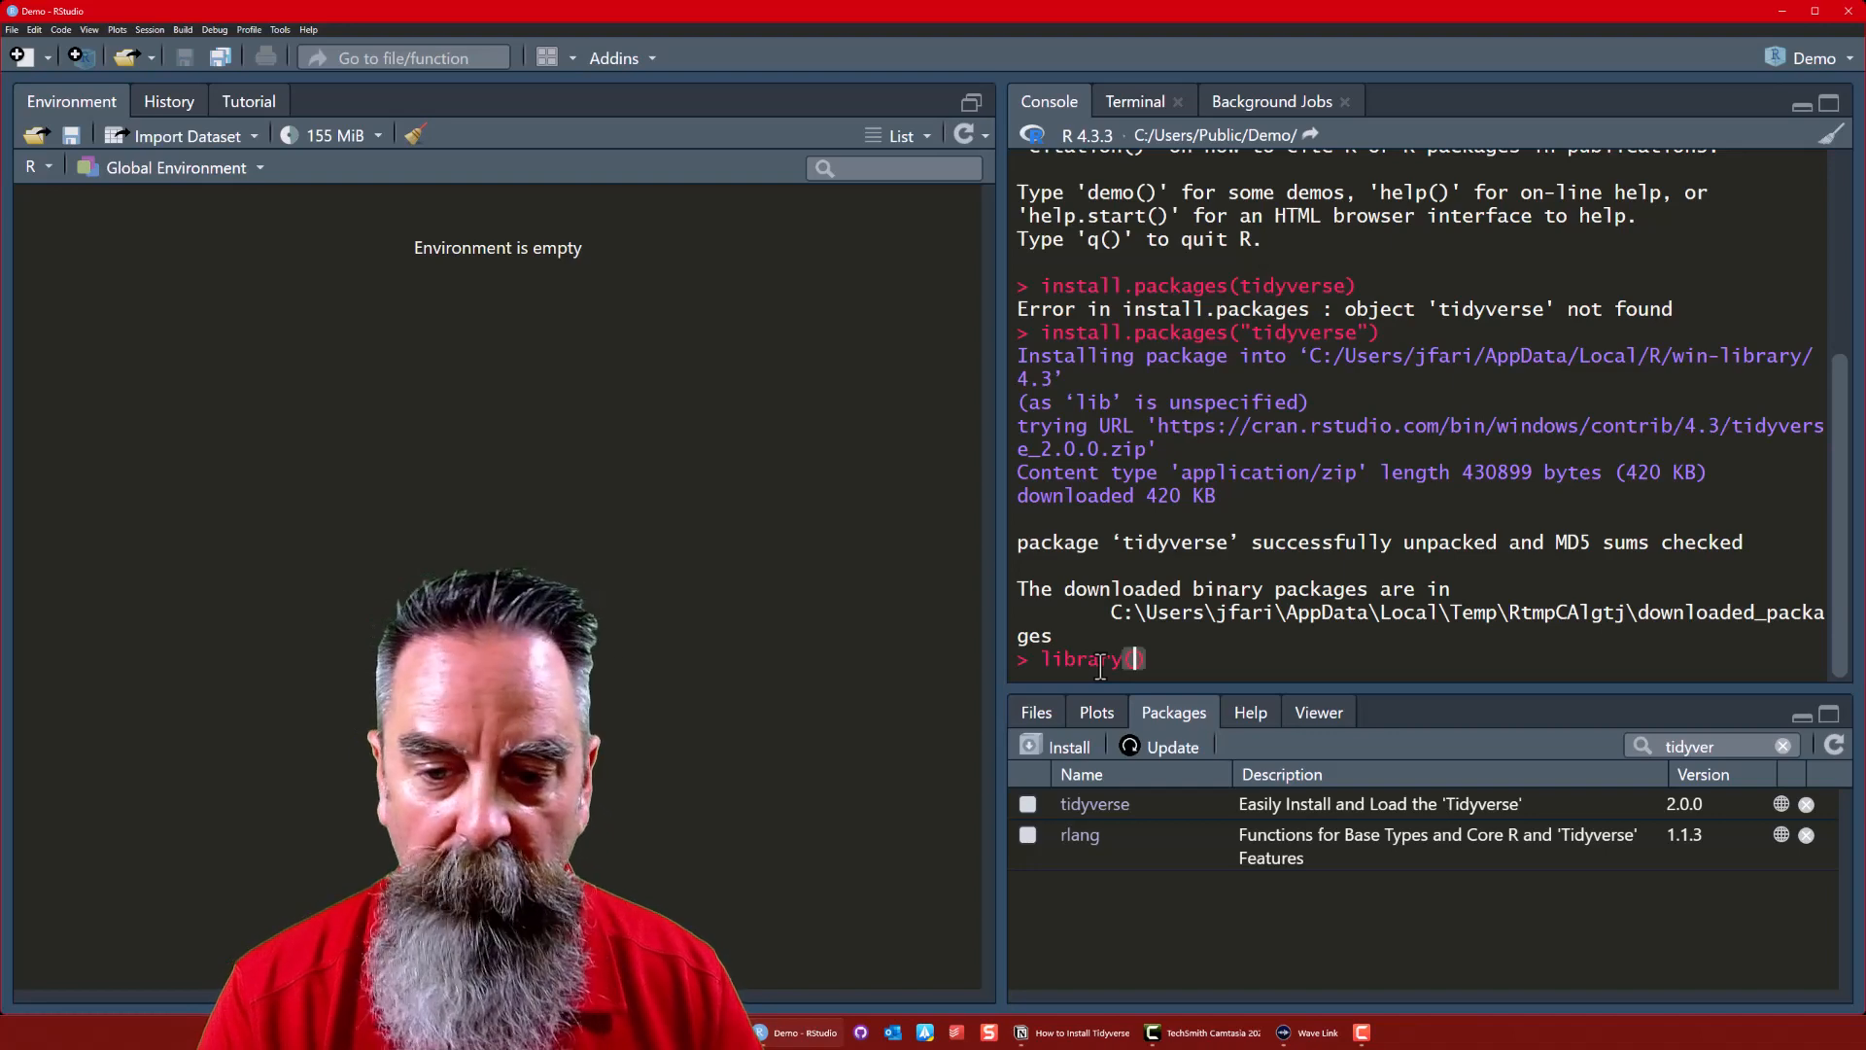
text(tid)
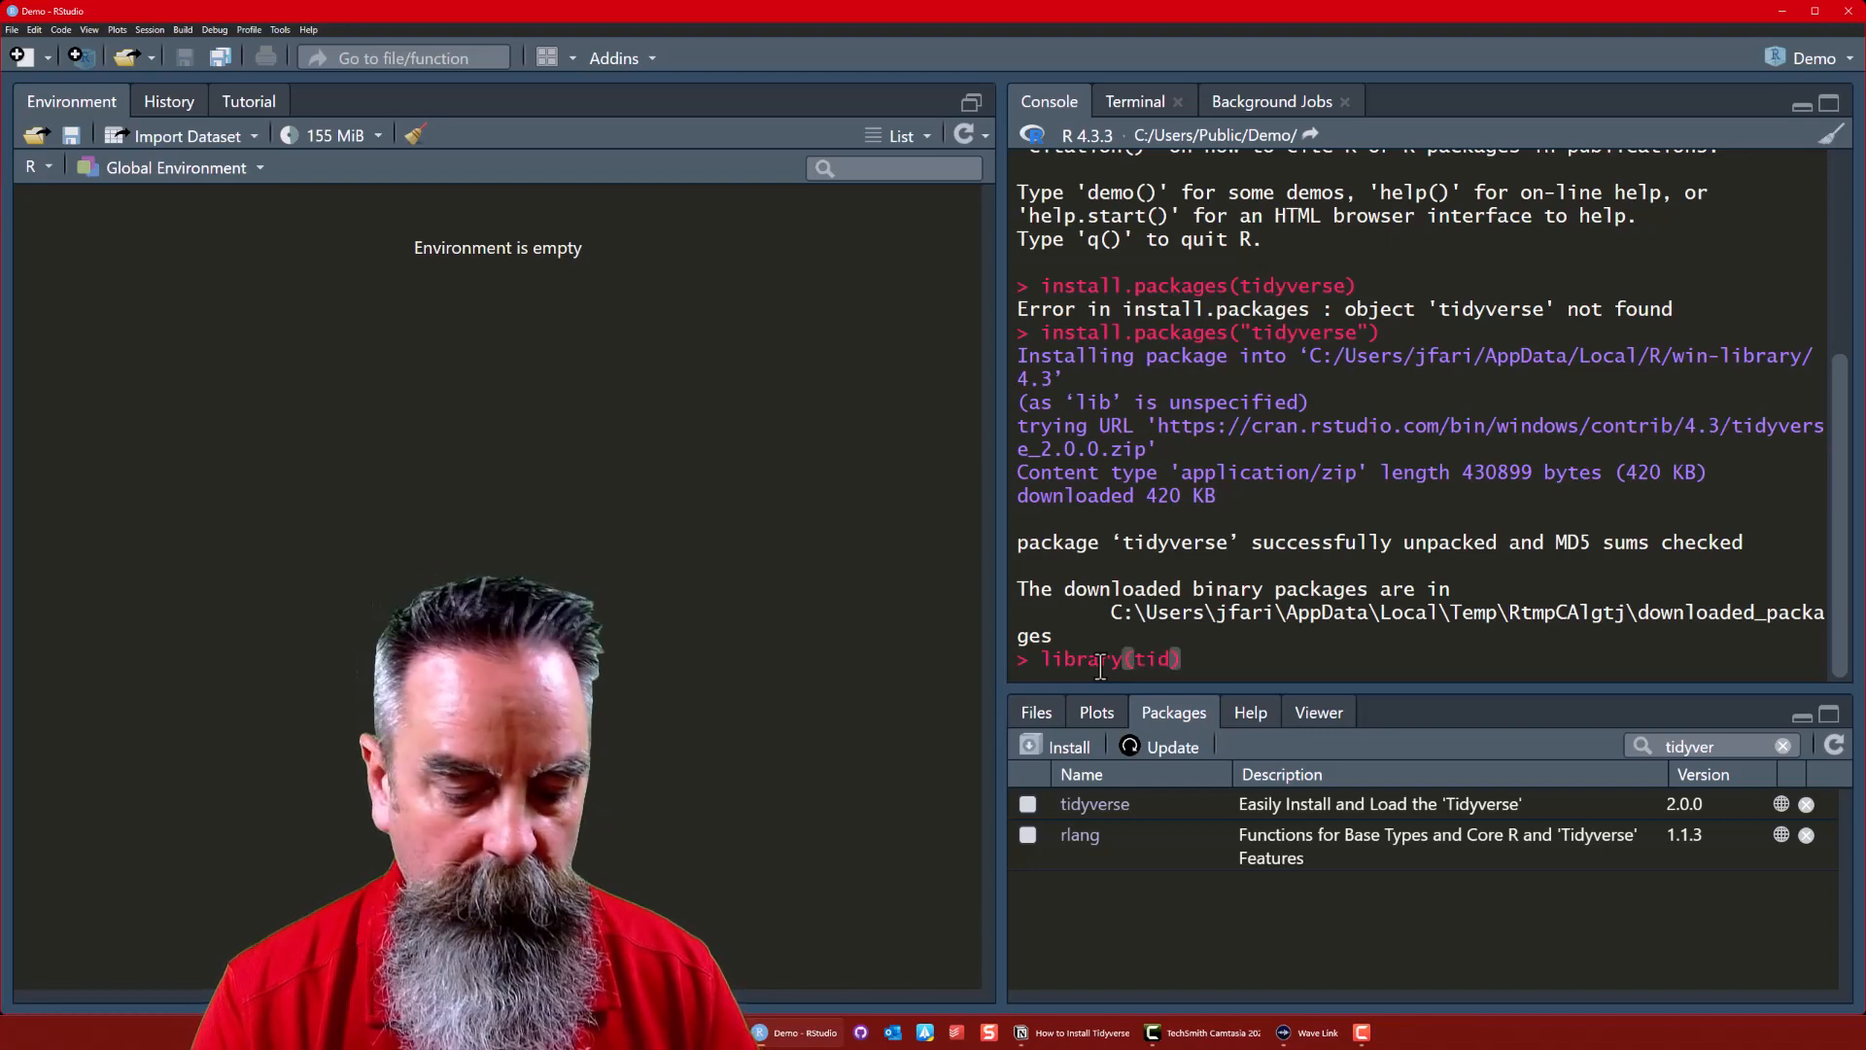
text(yverse)
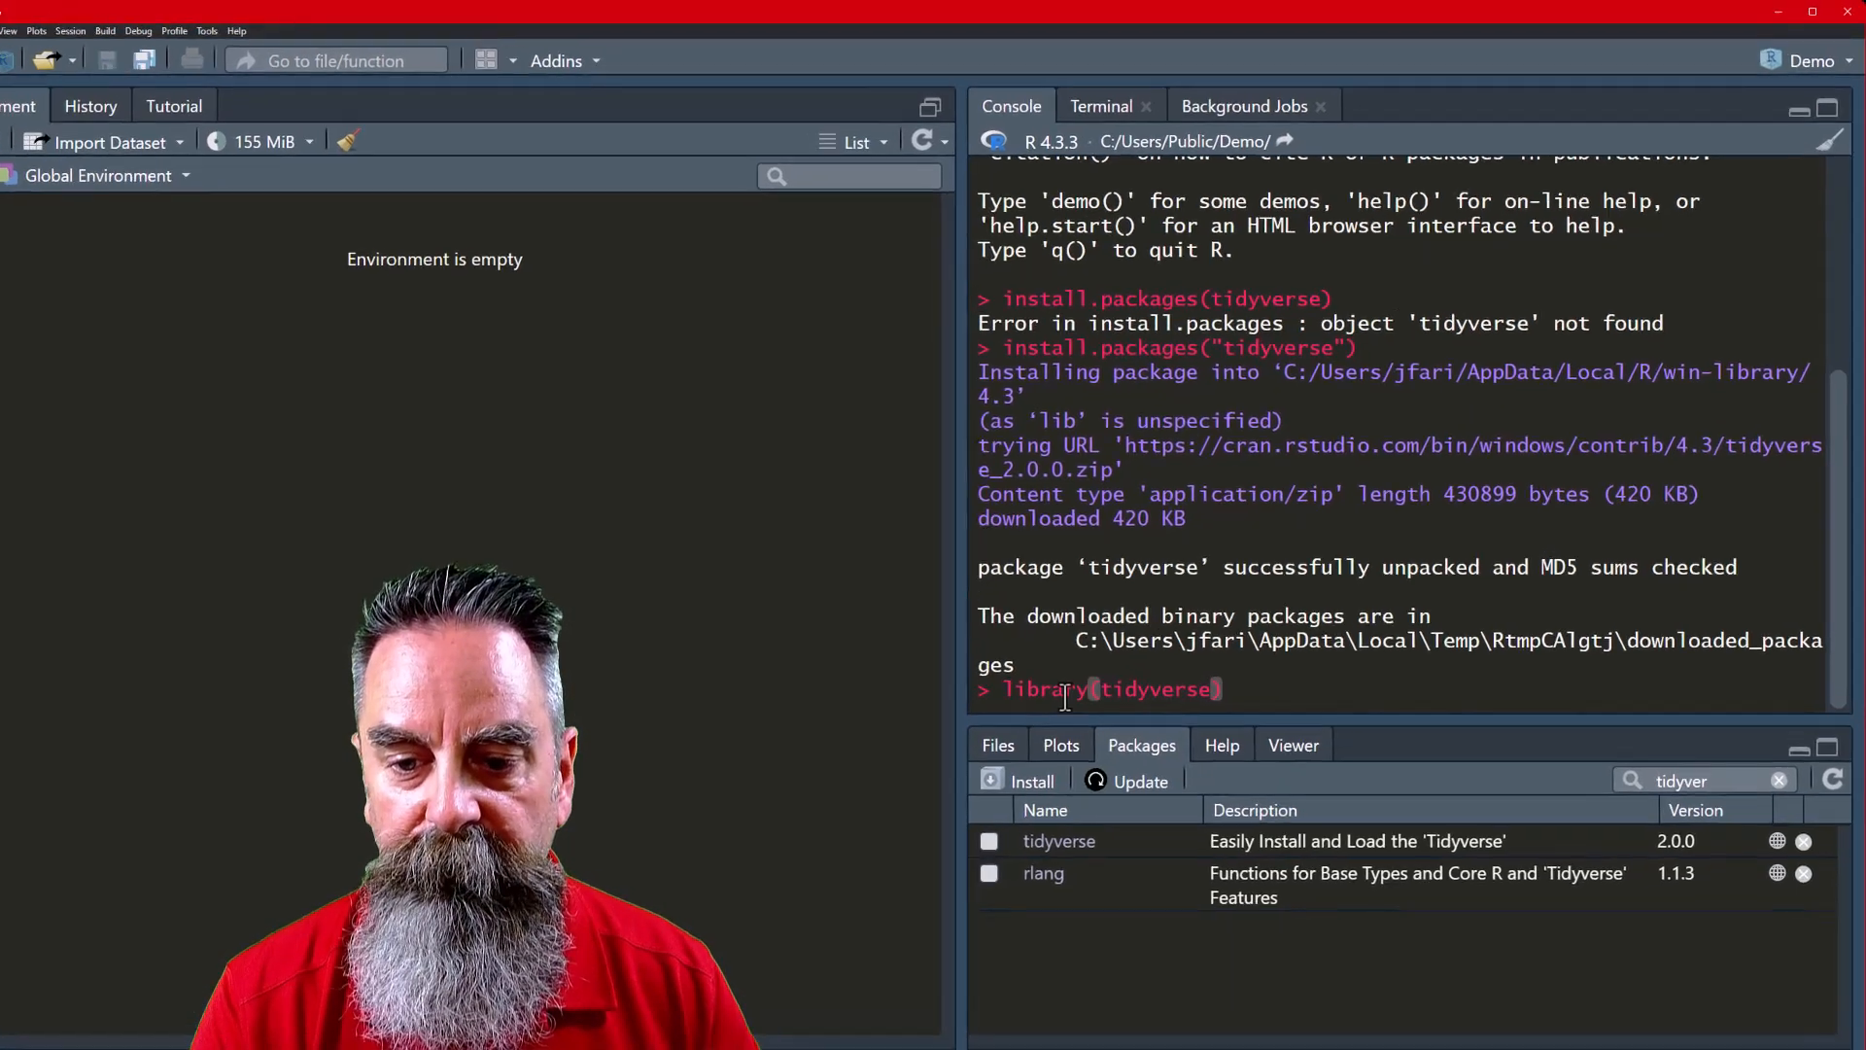
key(Return)
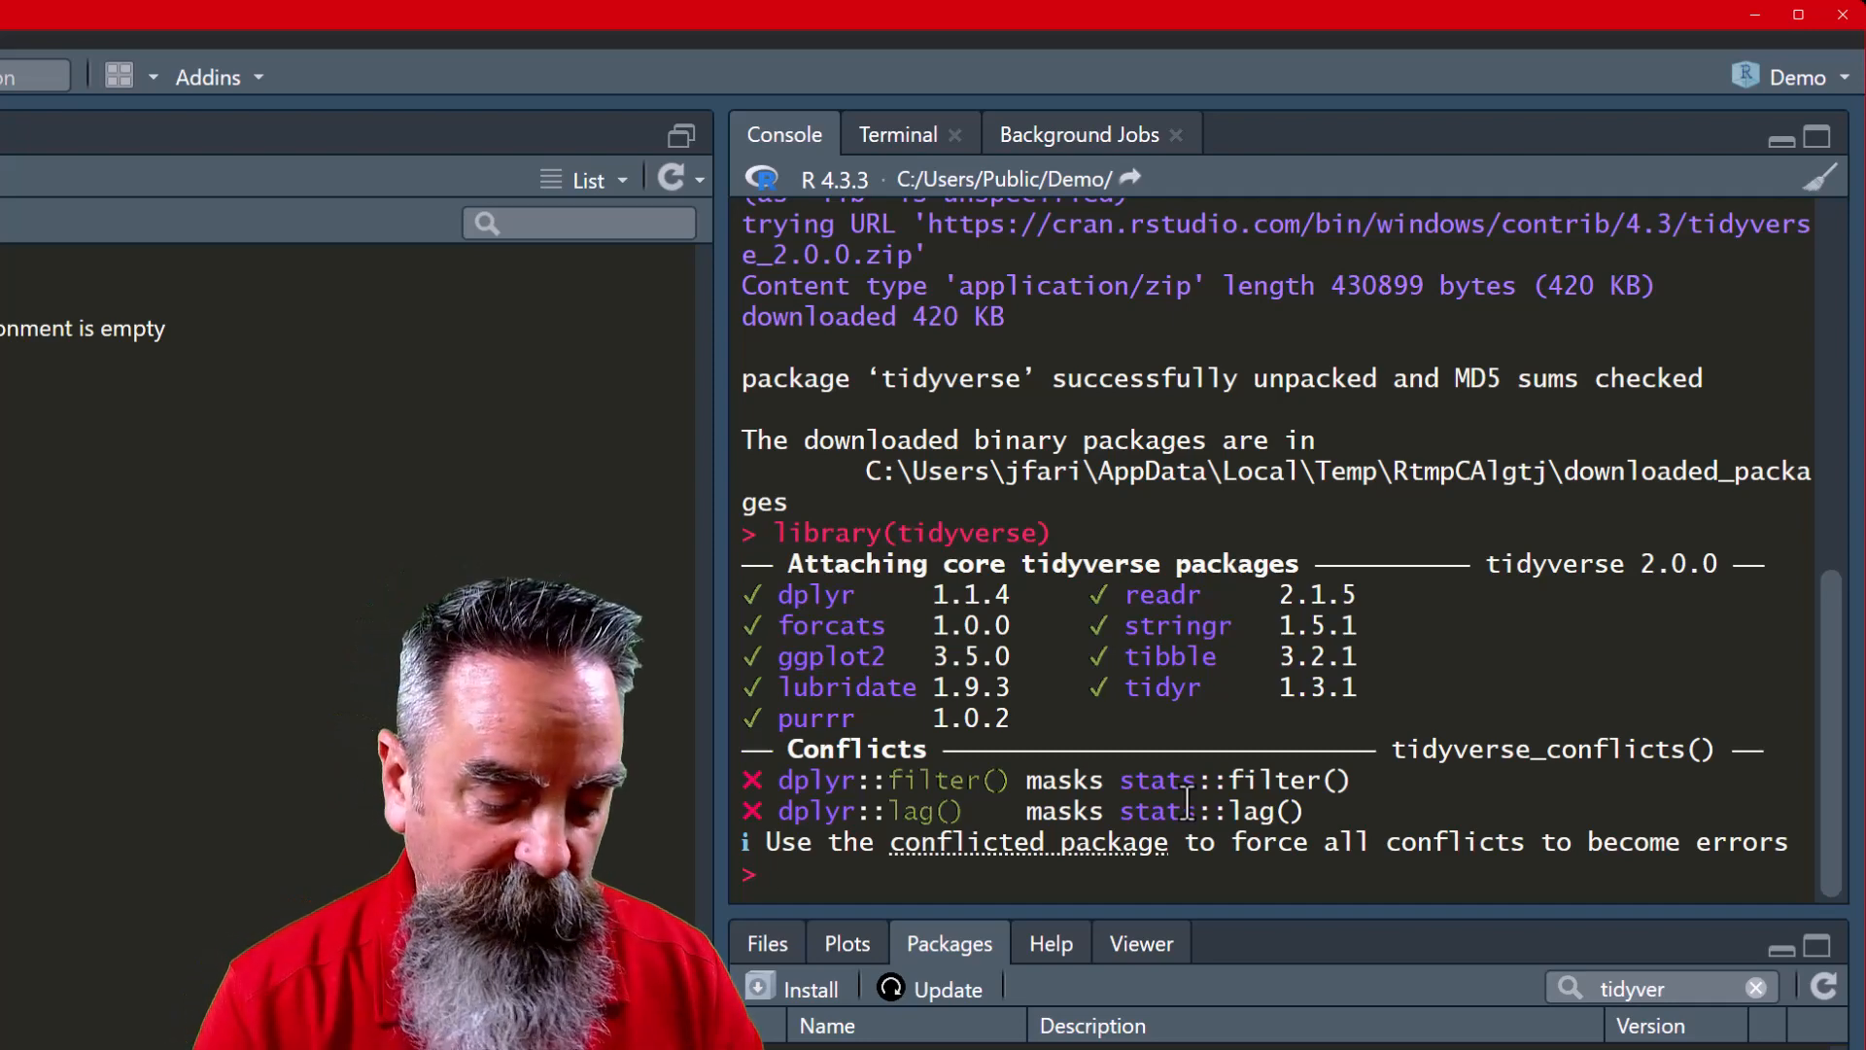
List all packages in the tidyverse by running tidyverse_packages(), and enlarge the console to full height to read the output
text(ti)
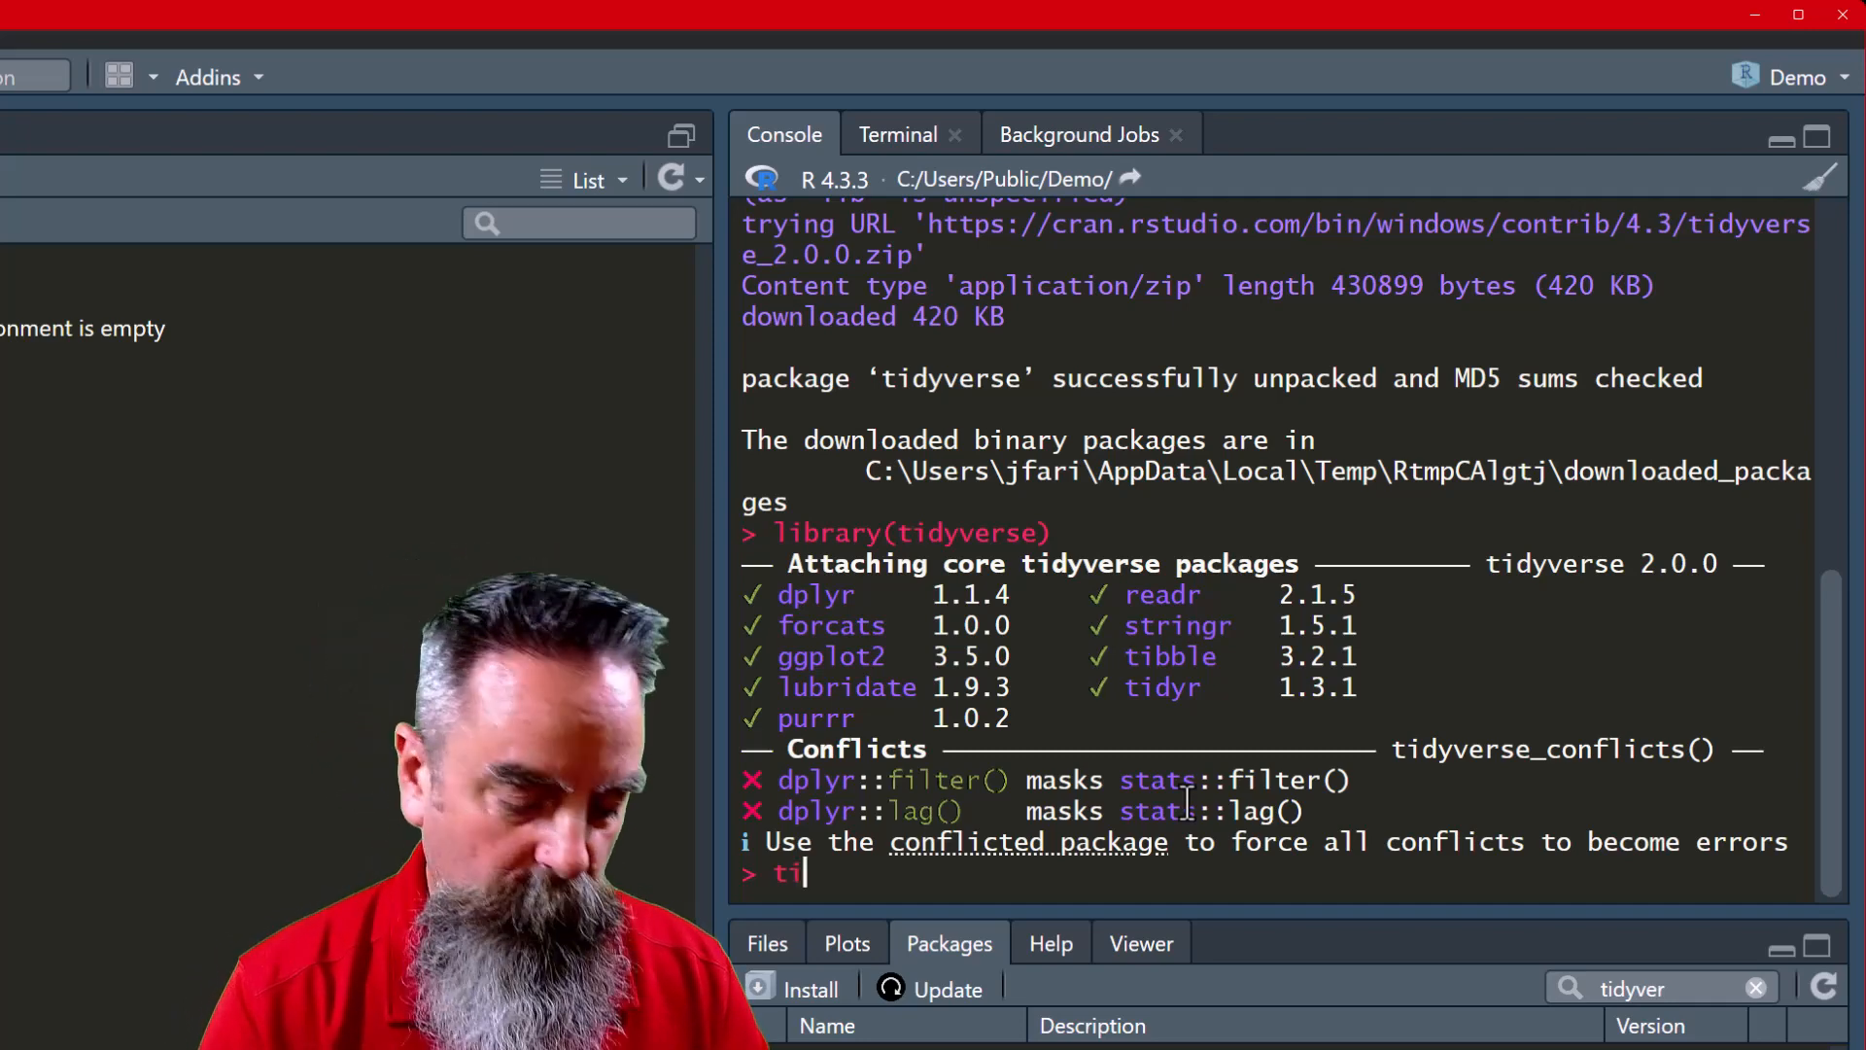
text(dy)
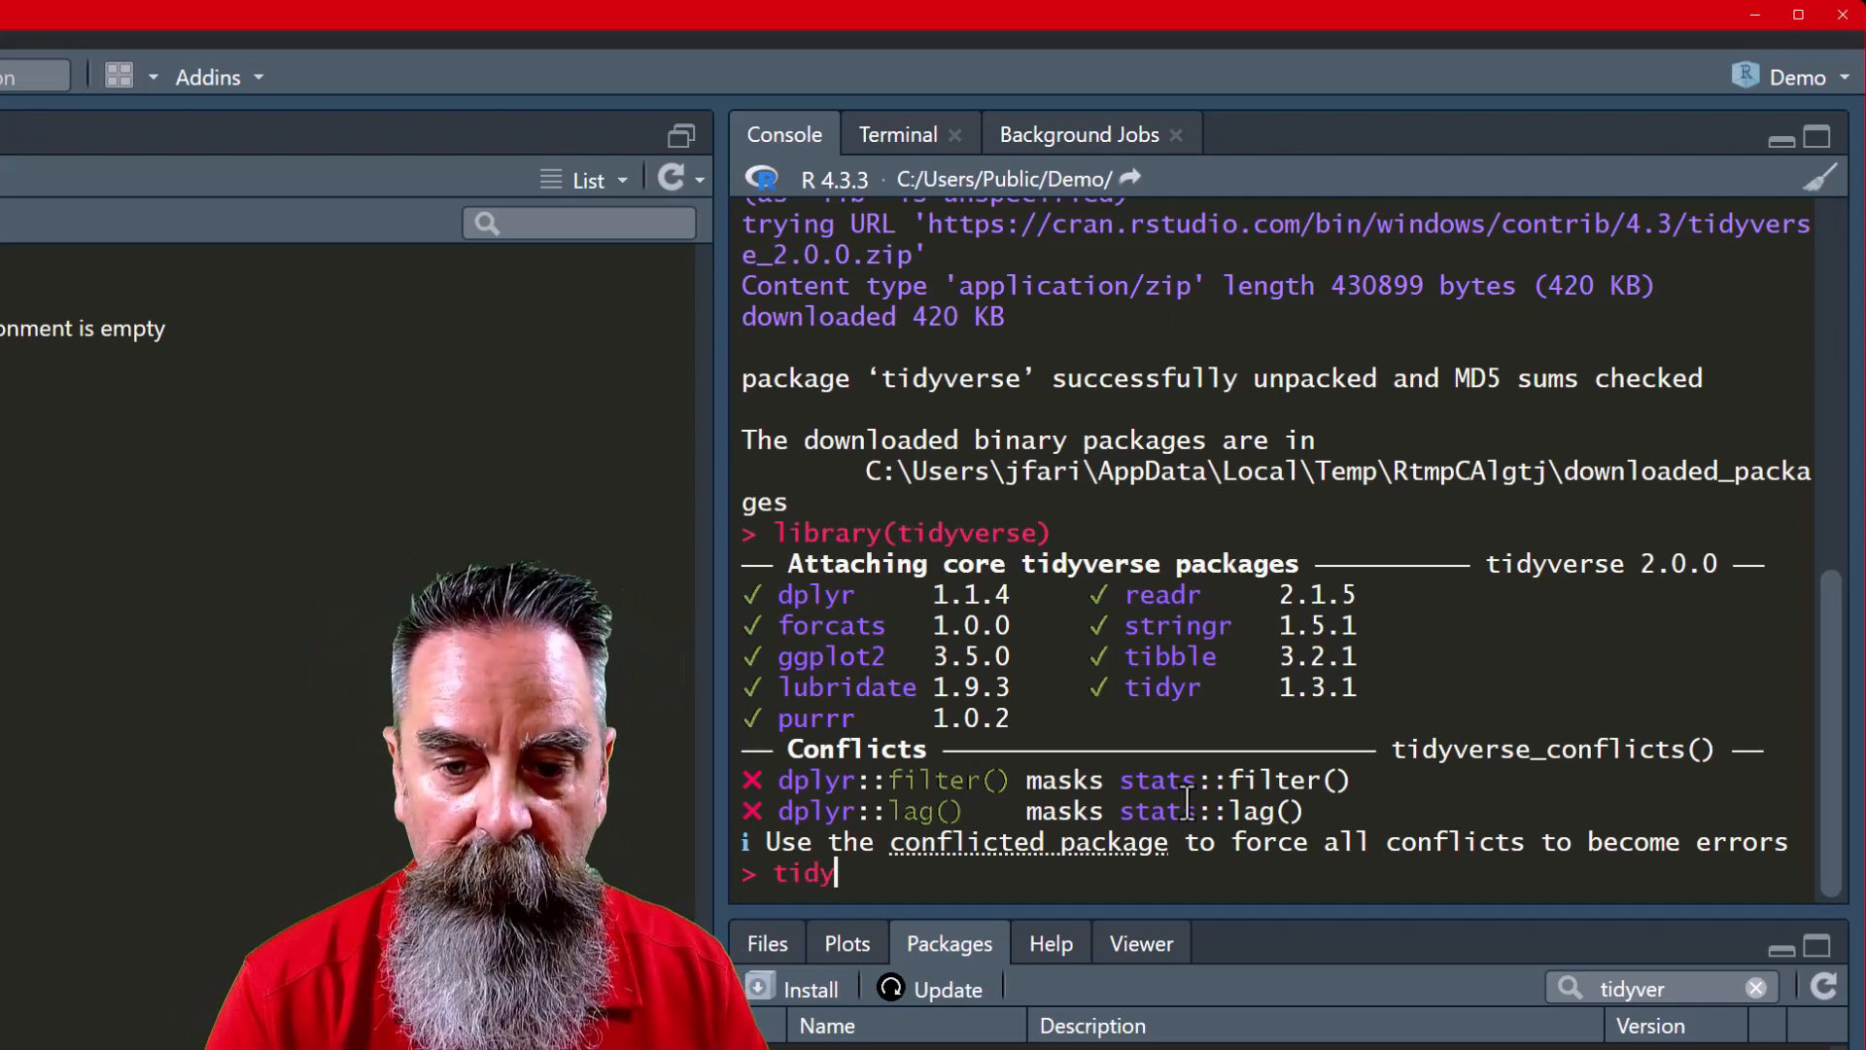
text(verse_)
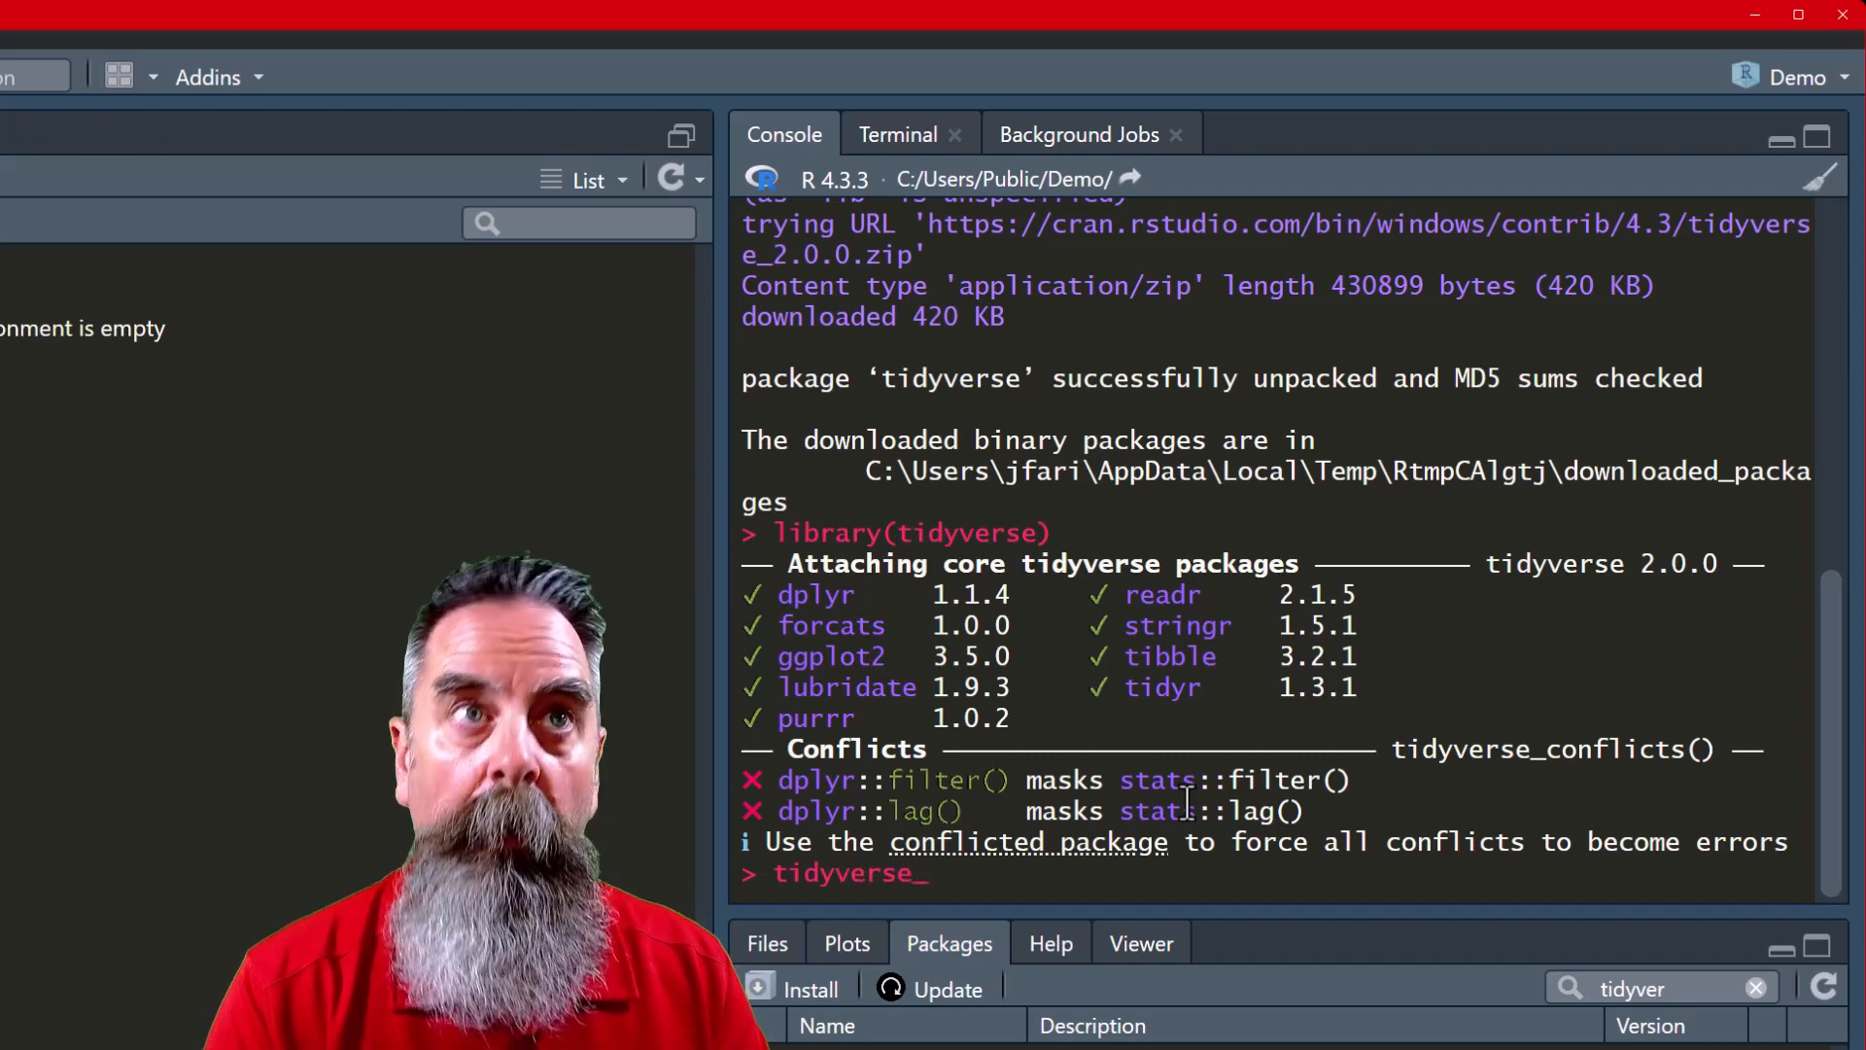
text(packag)
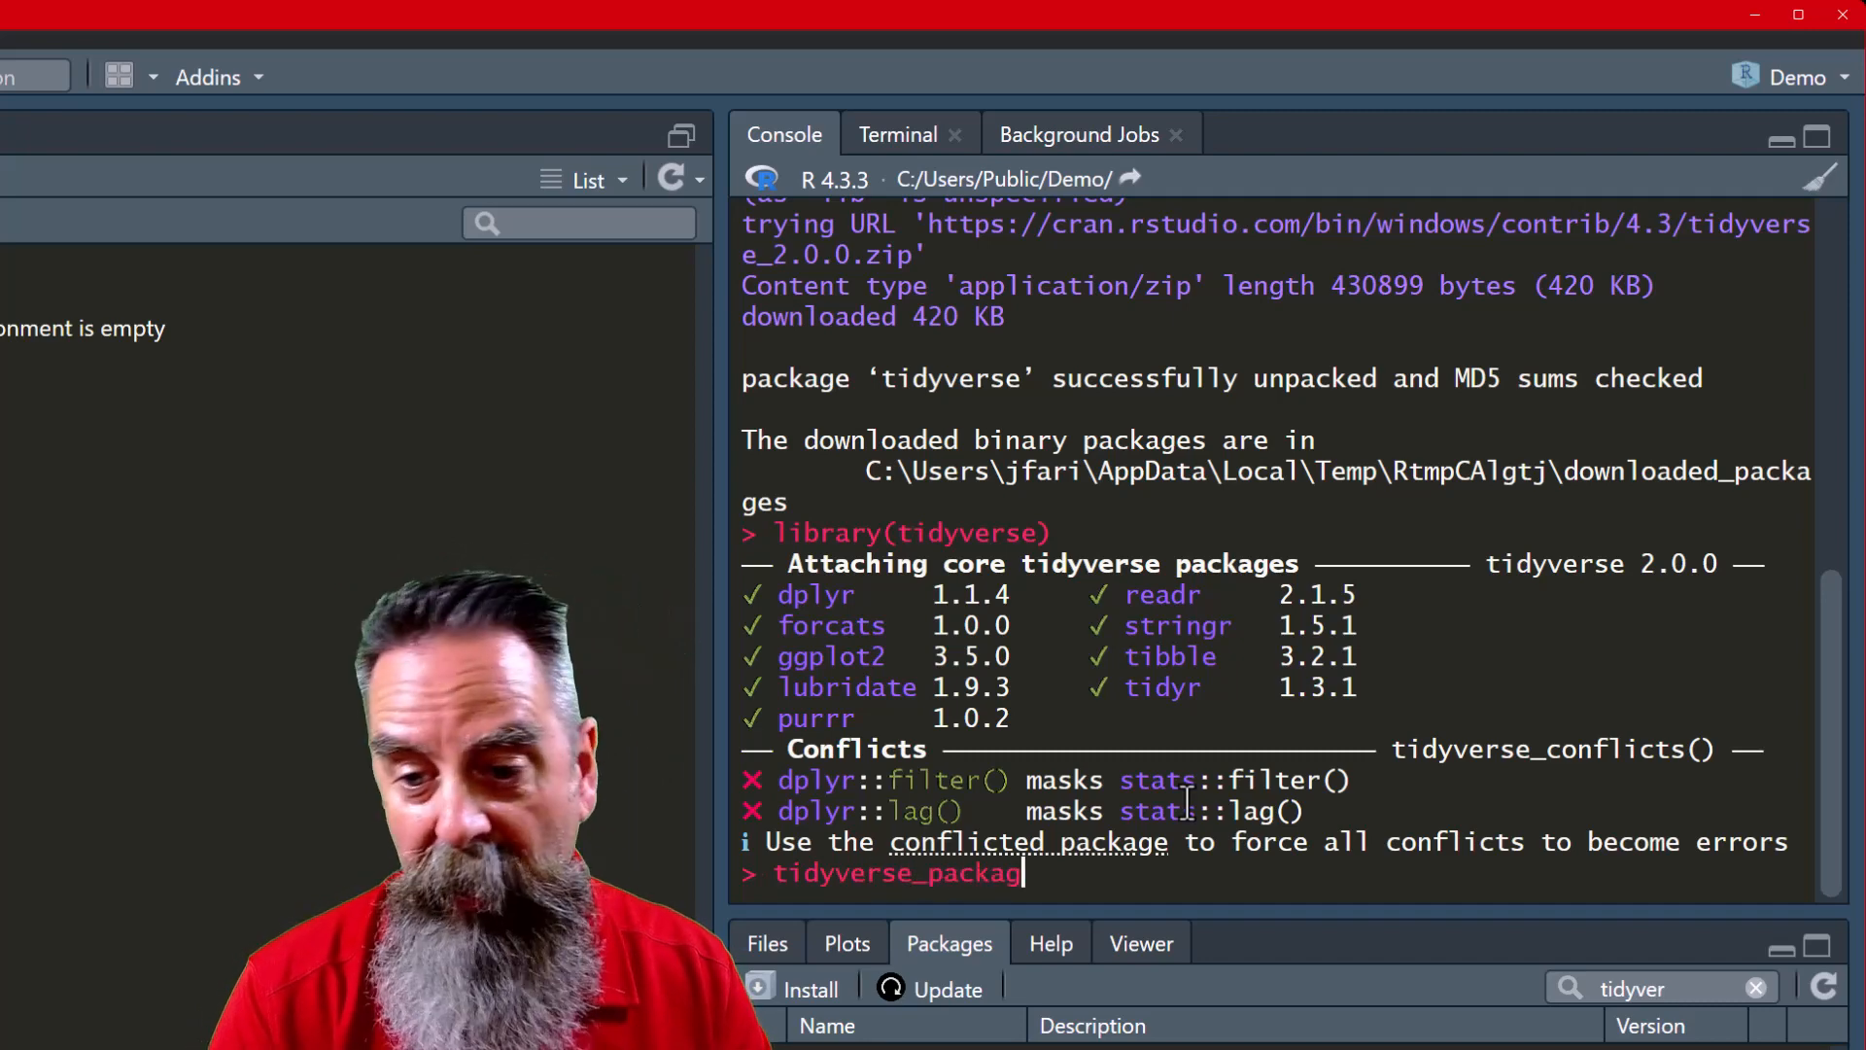
text(es()
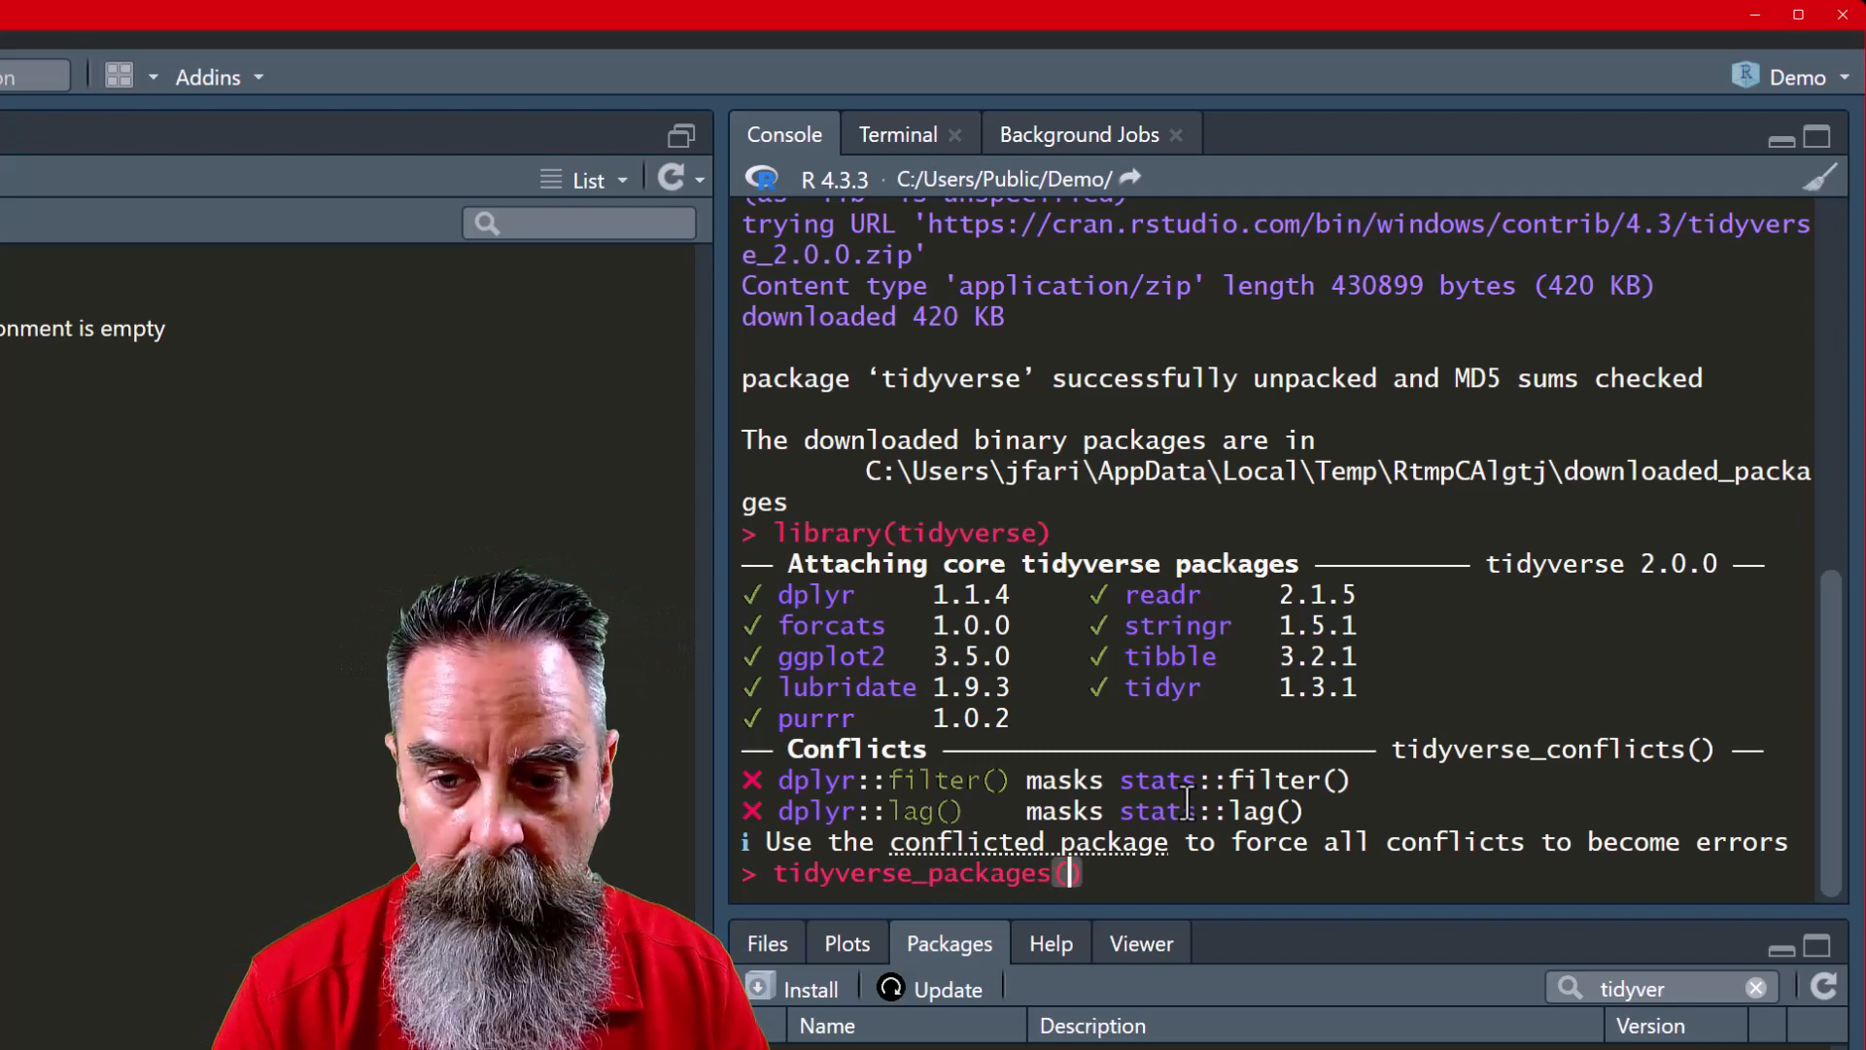
key(Return)
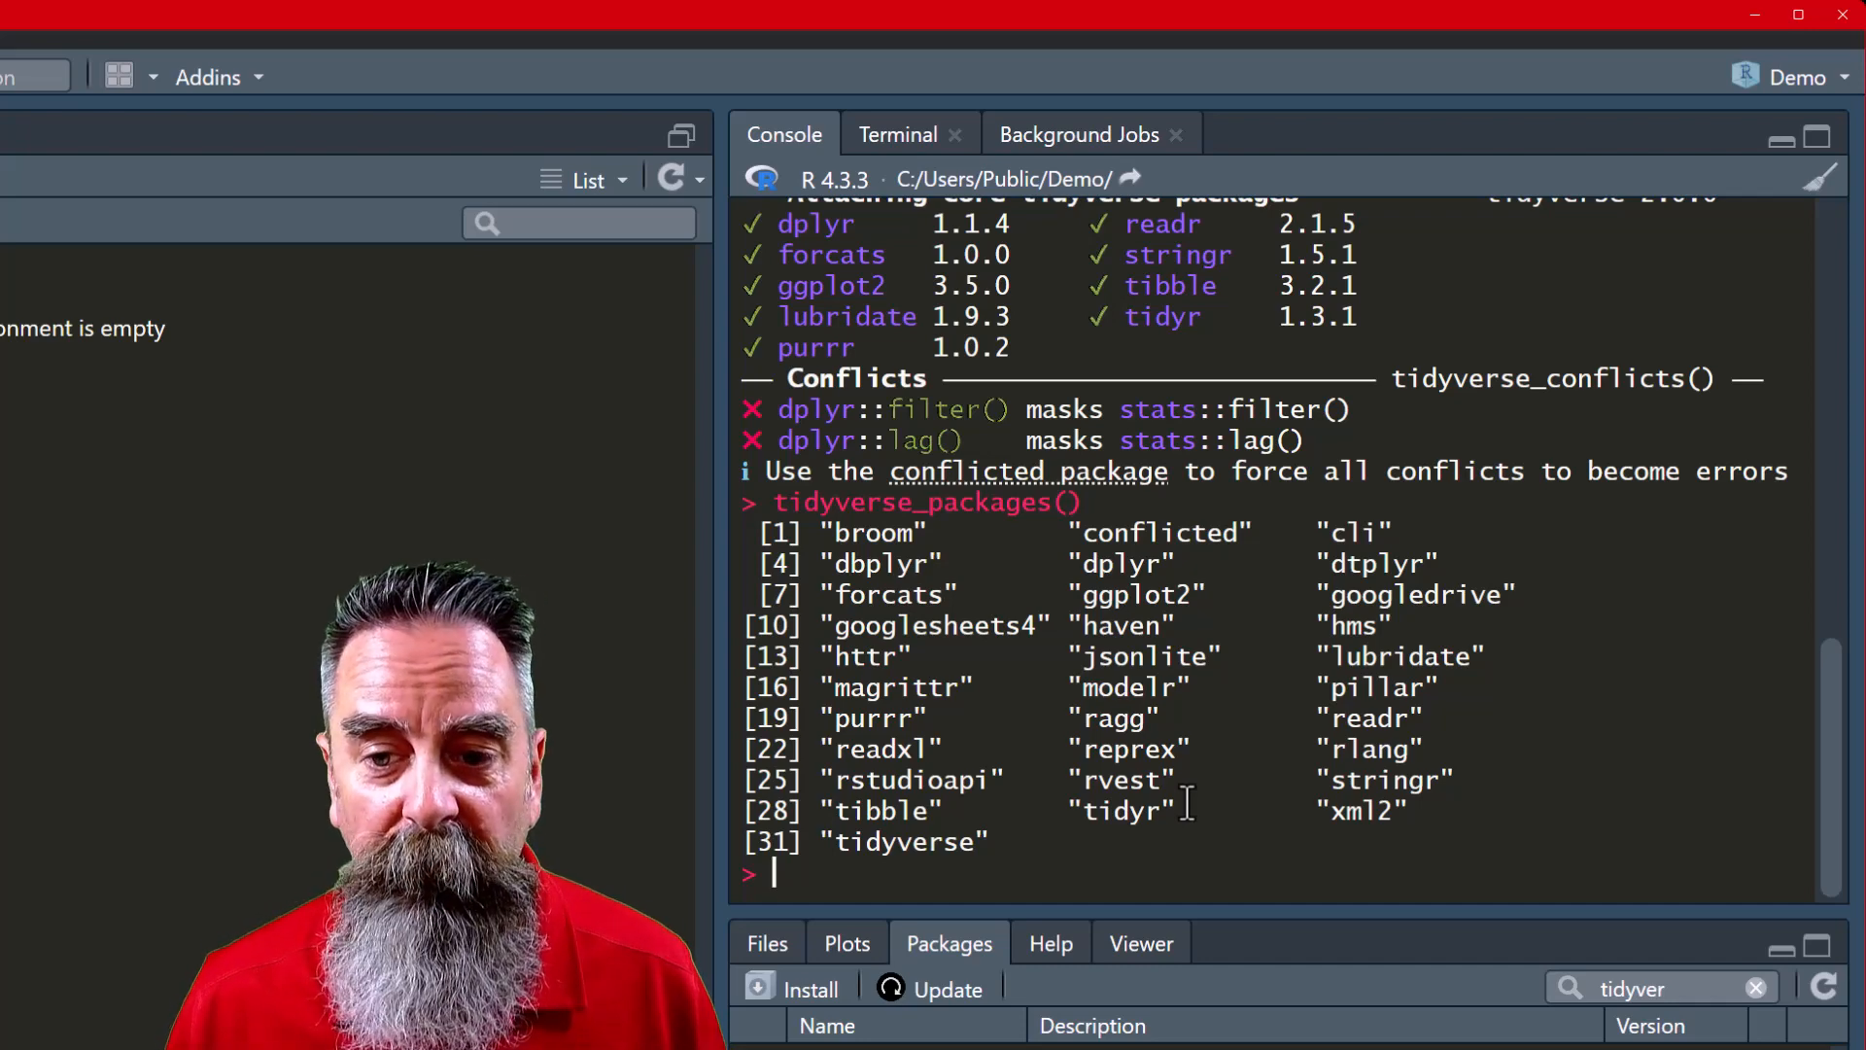
key(alt+Tab)
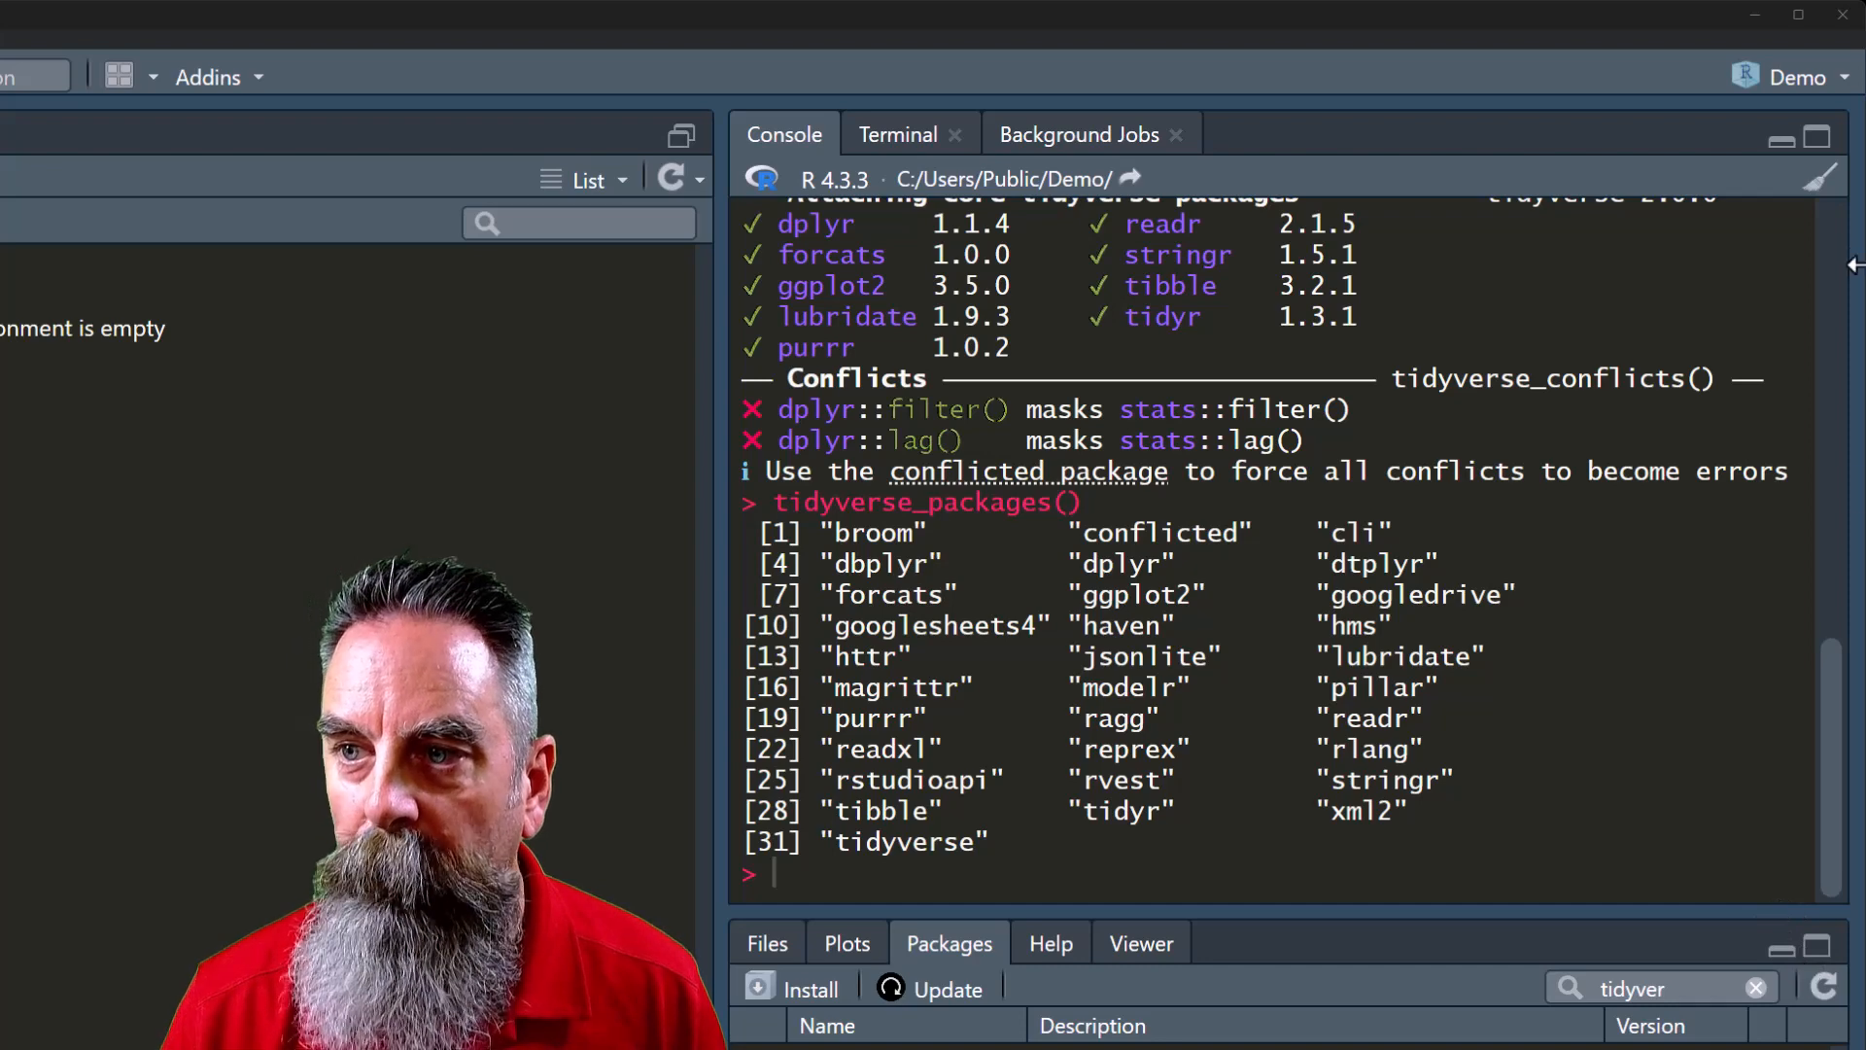
click(1817, 137)
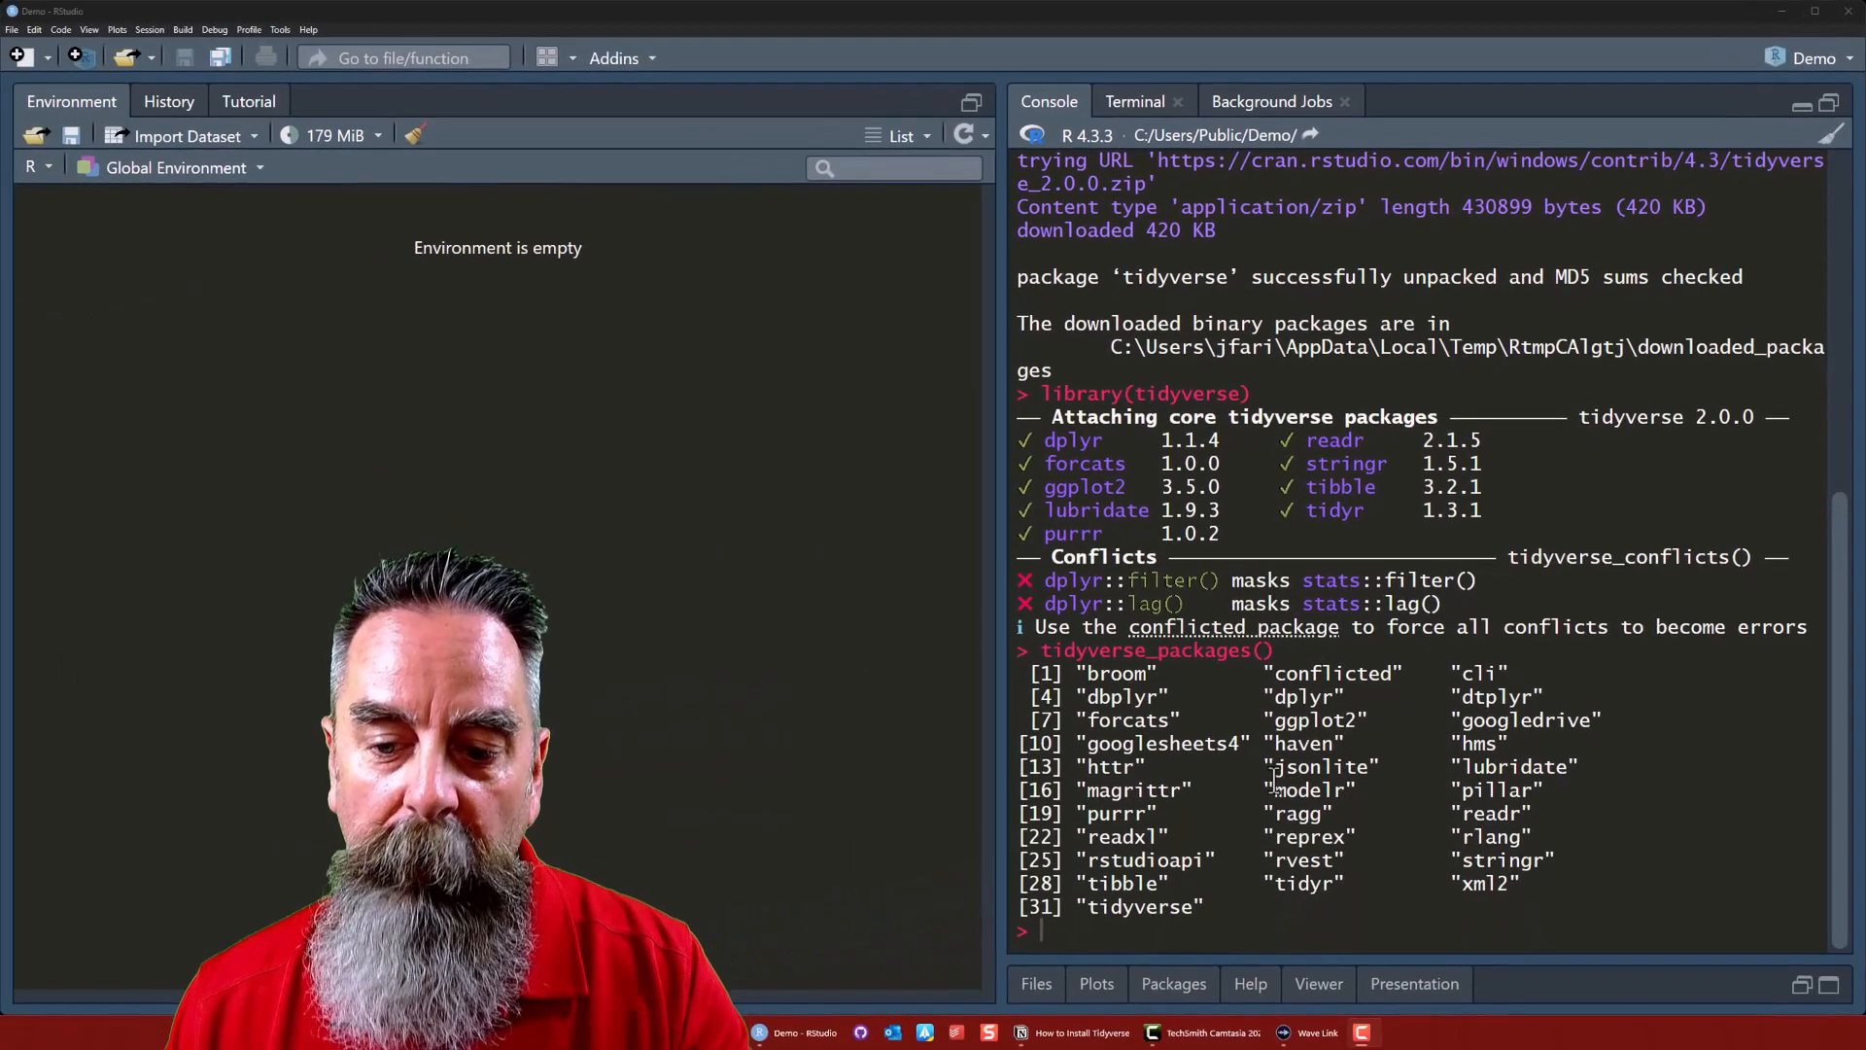
Open the tidyverse package's documentation at full pane height to review its help pages, and return to the enlarged console
click(1182, 981)
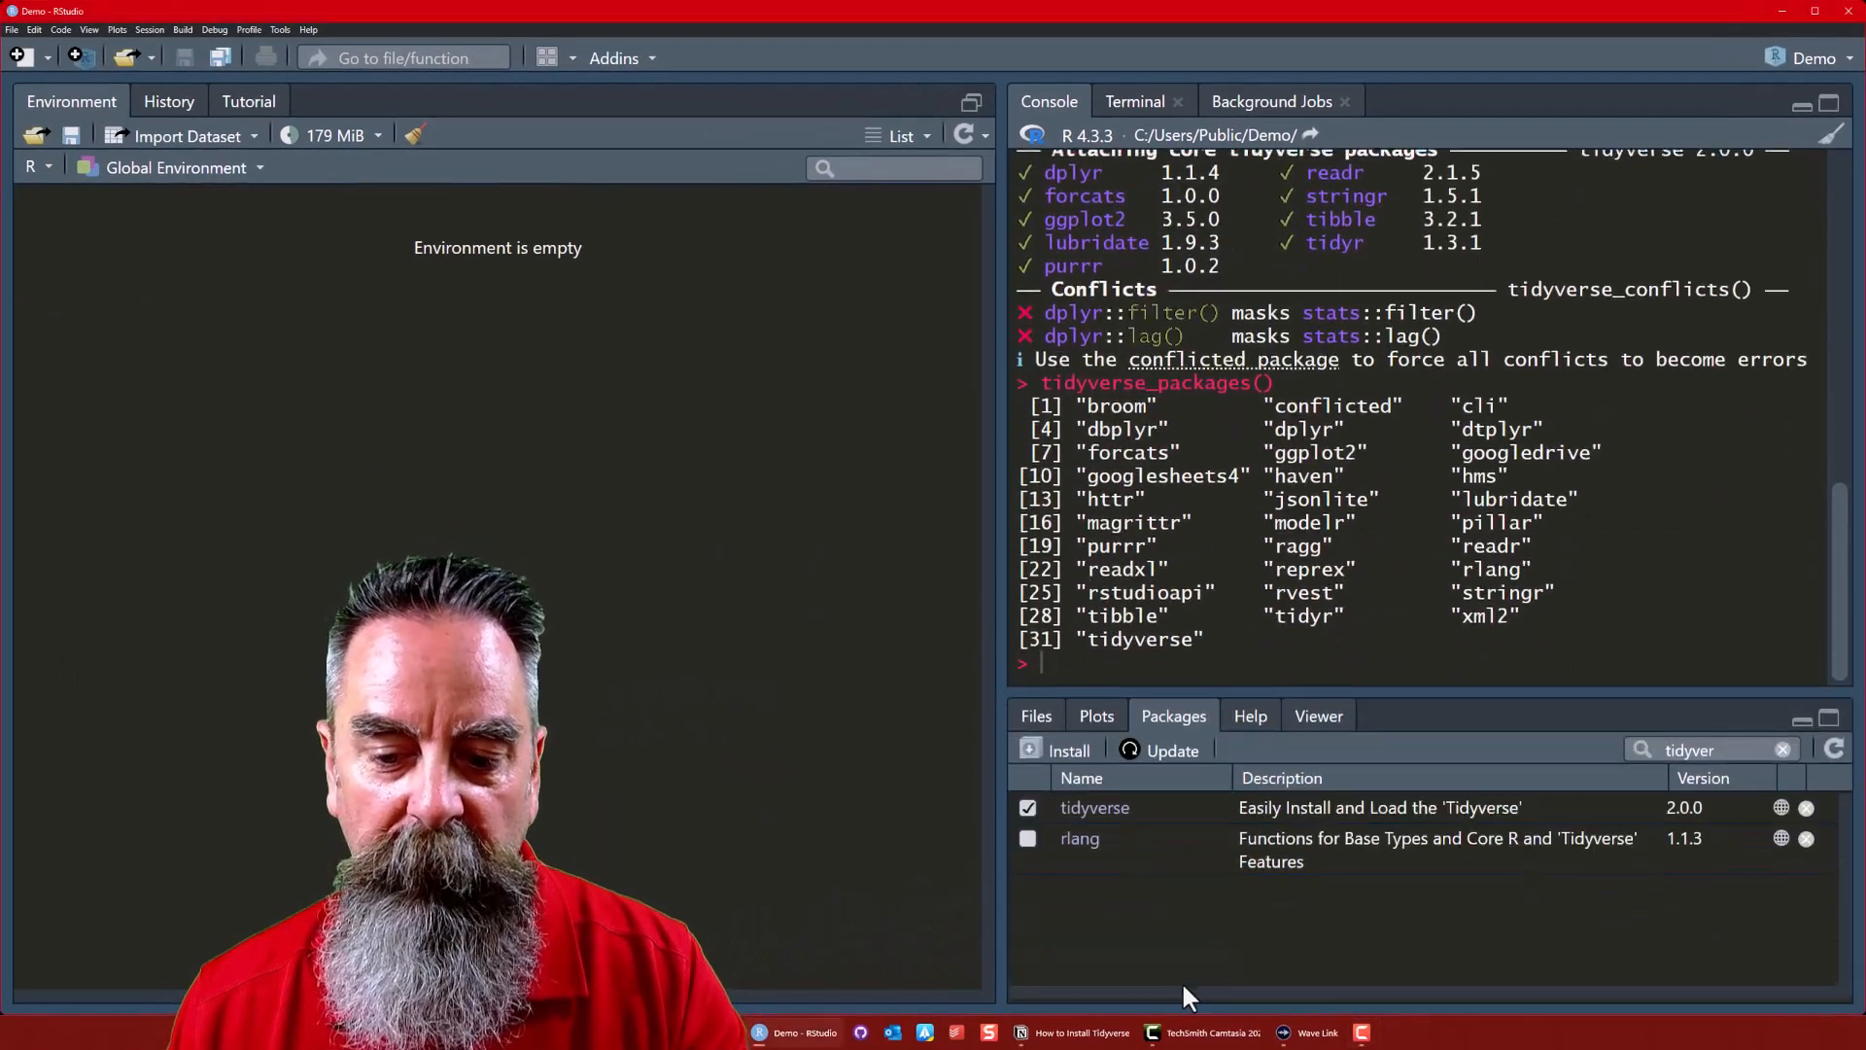
click(1108, 807)
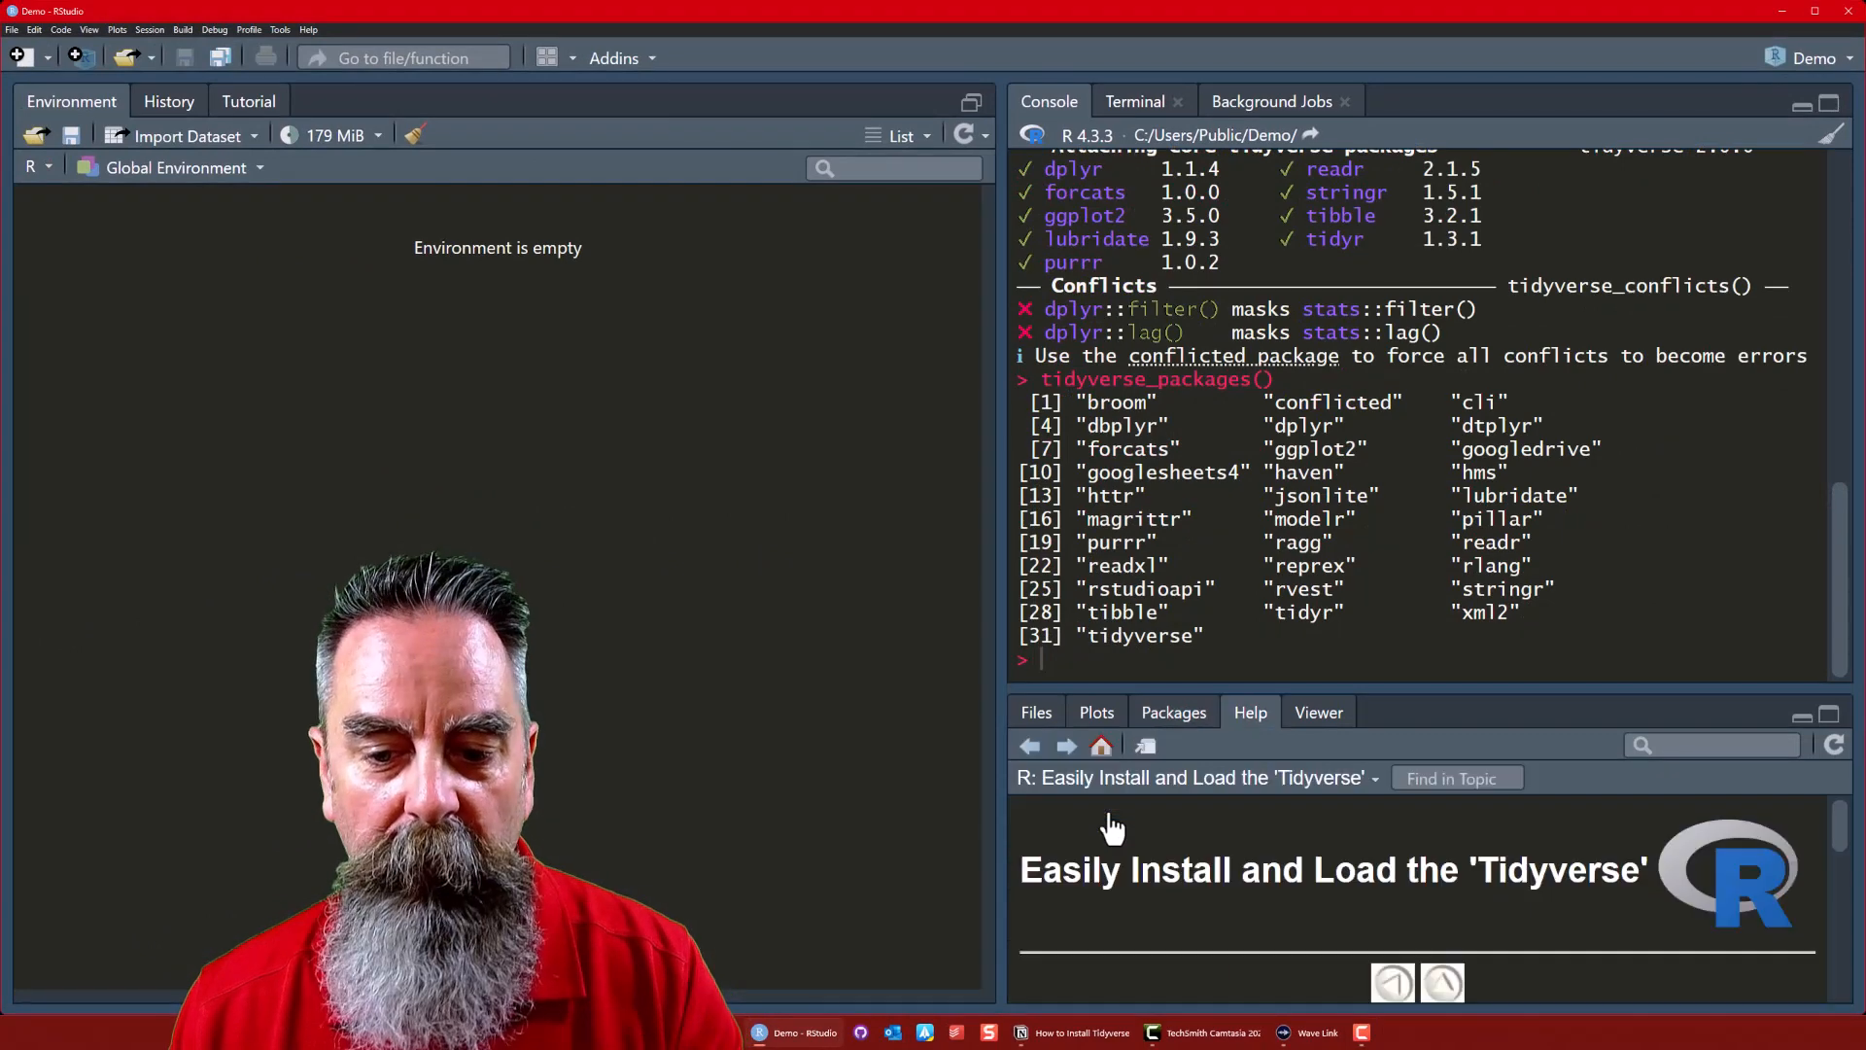
click(1832, 715)
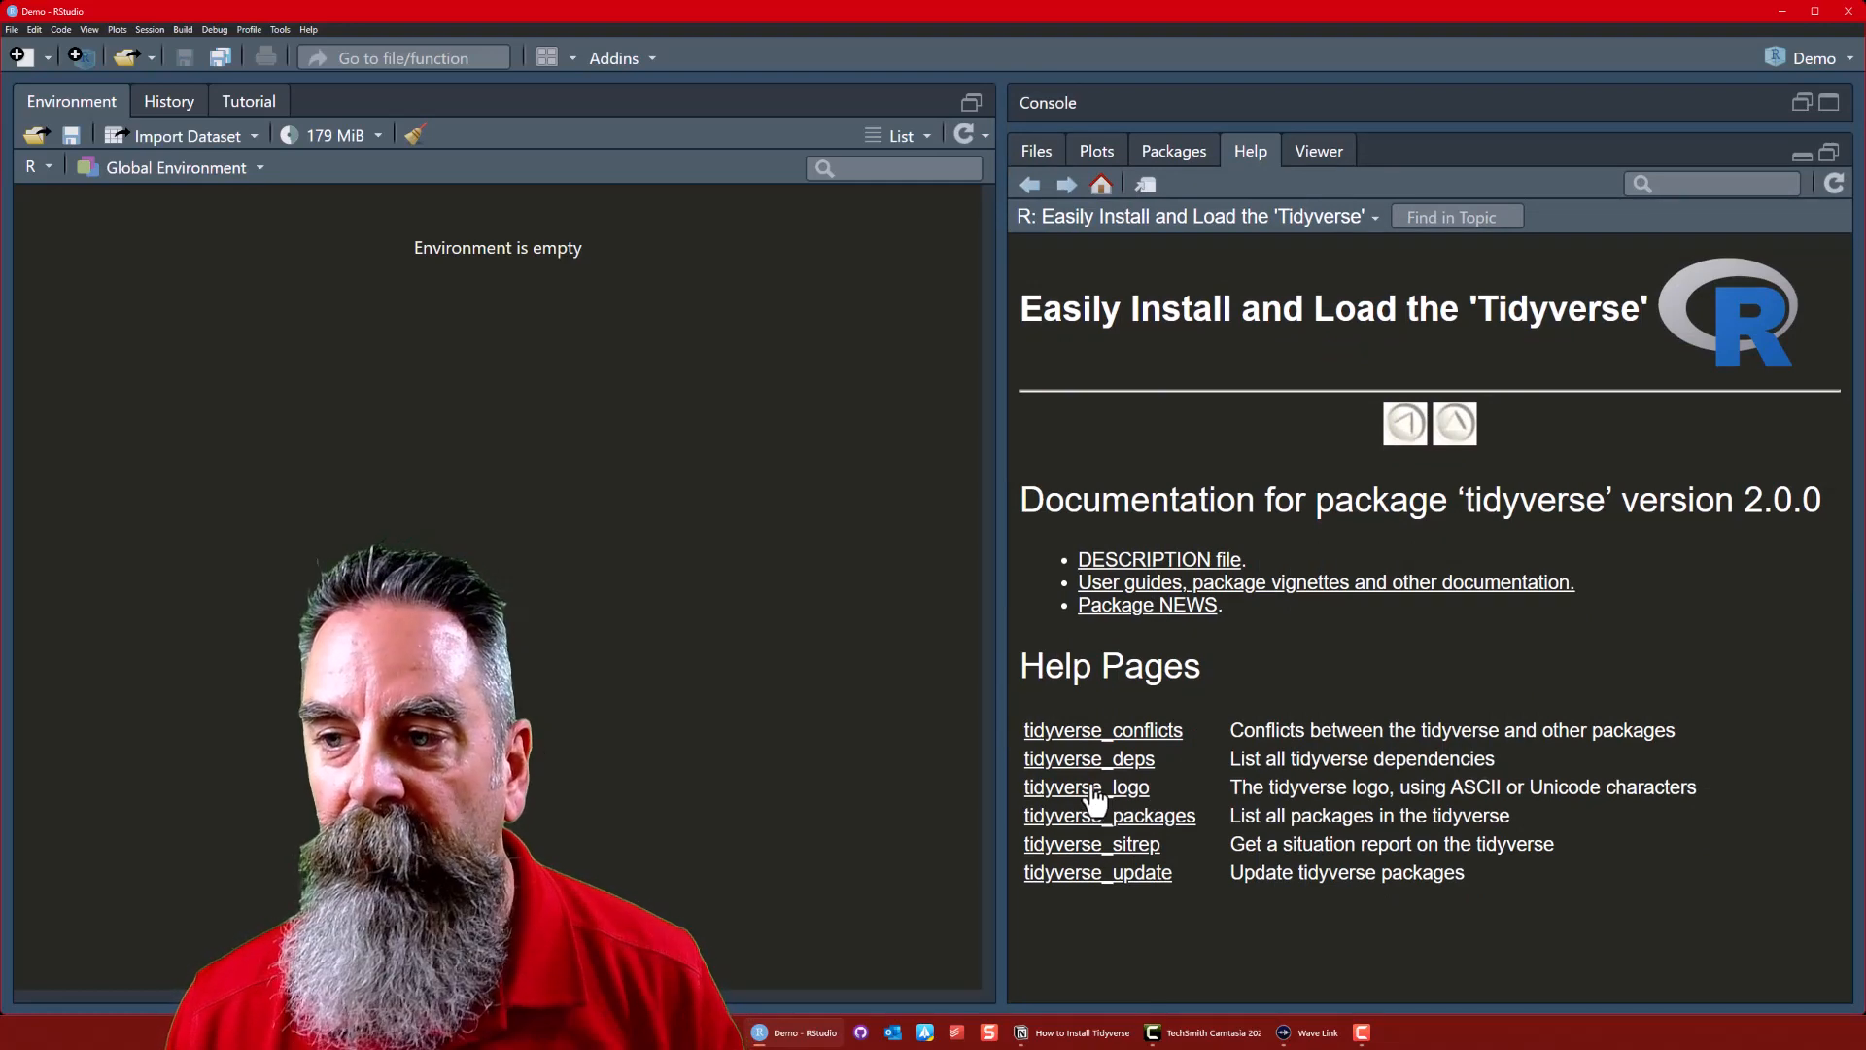
click(1801, 164)
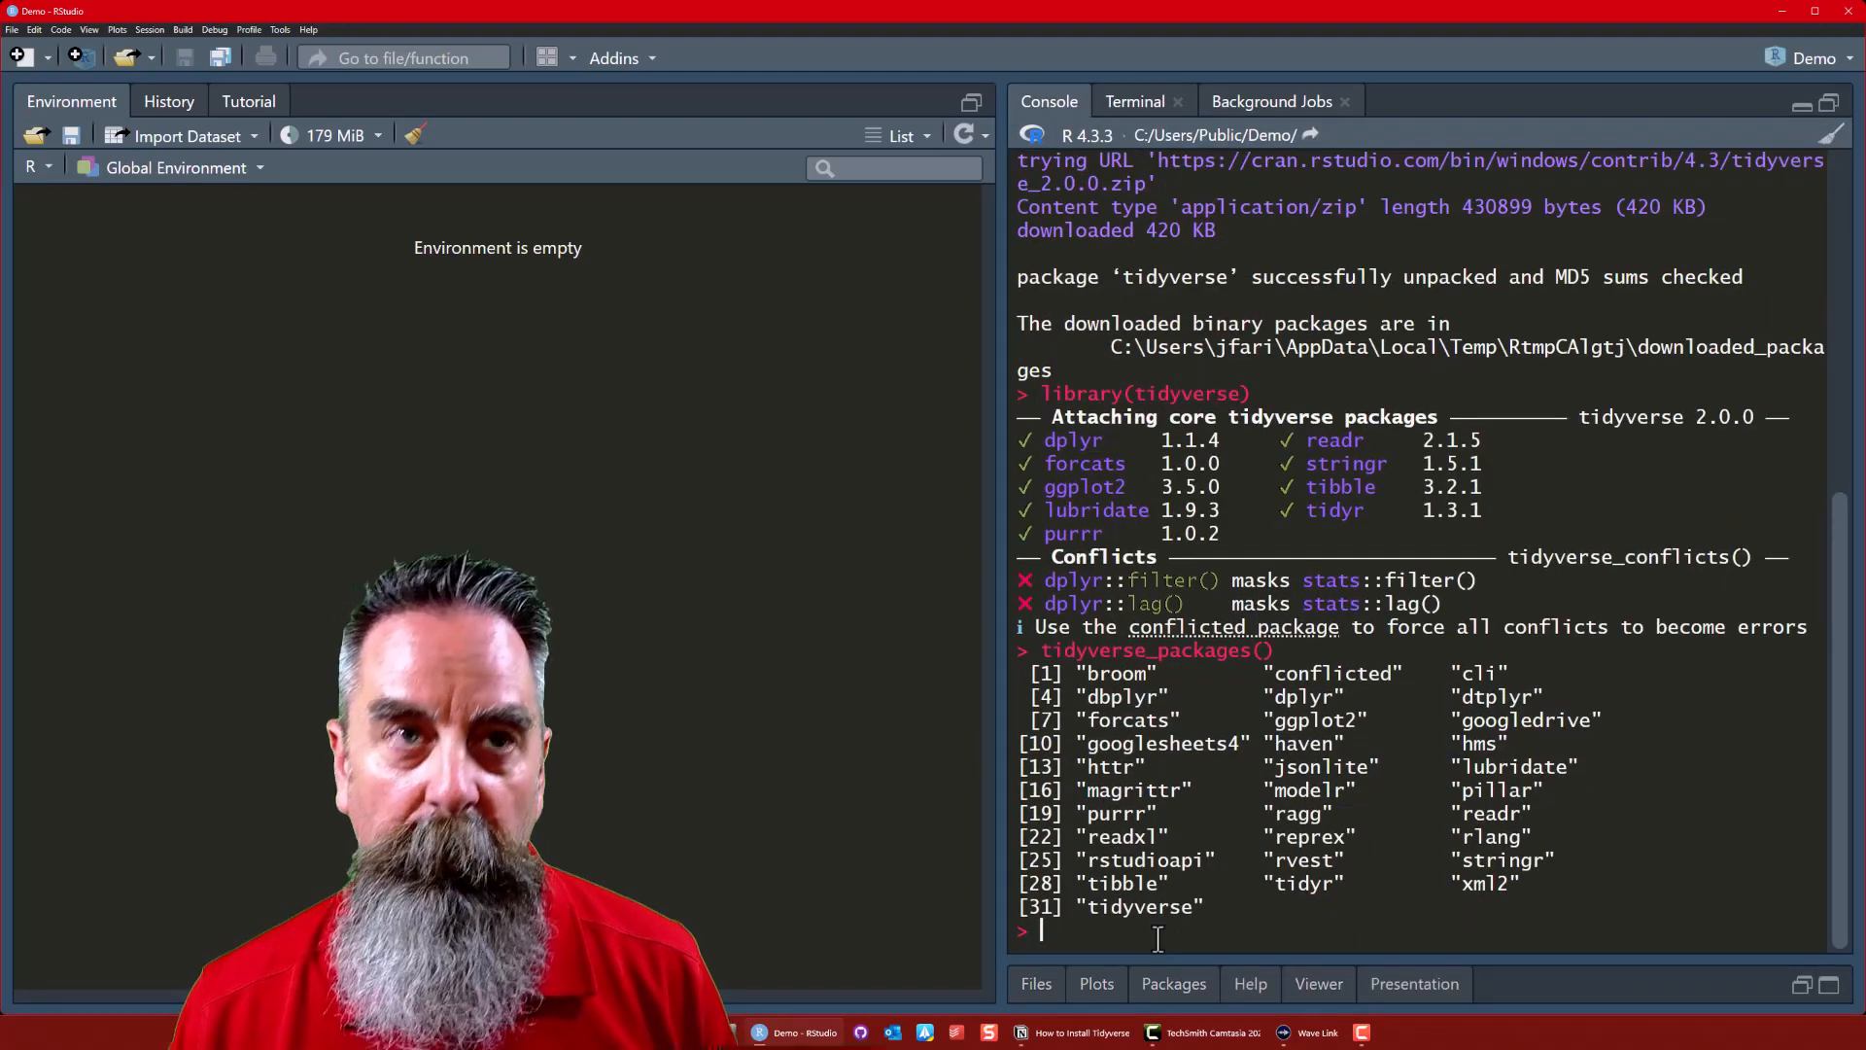
Report the versions of R, RStudio and all tidyverse packages by running tidyverse_sitrep() in the console
text(ti)
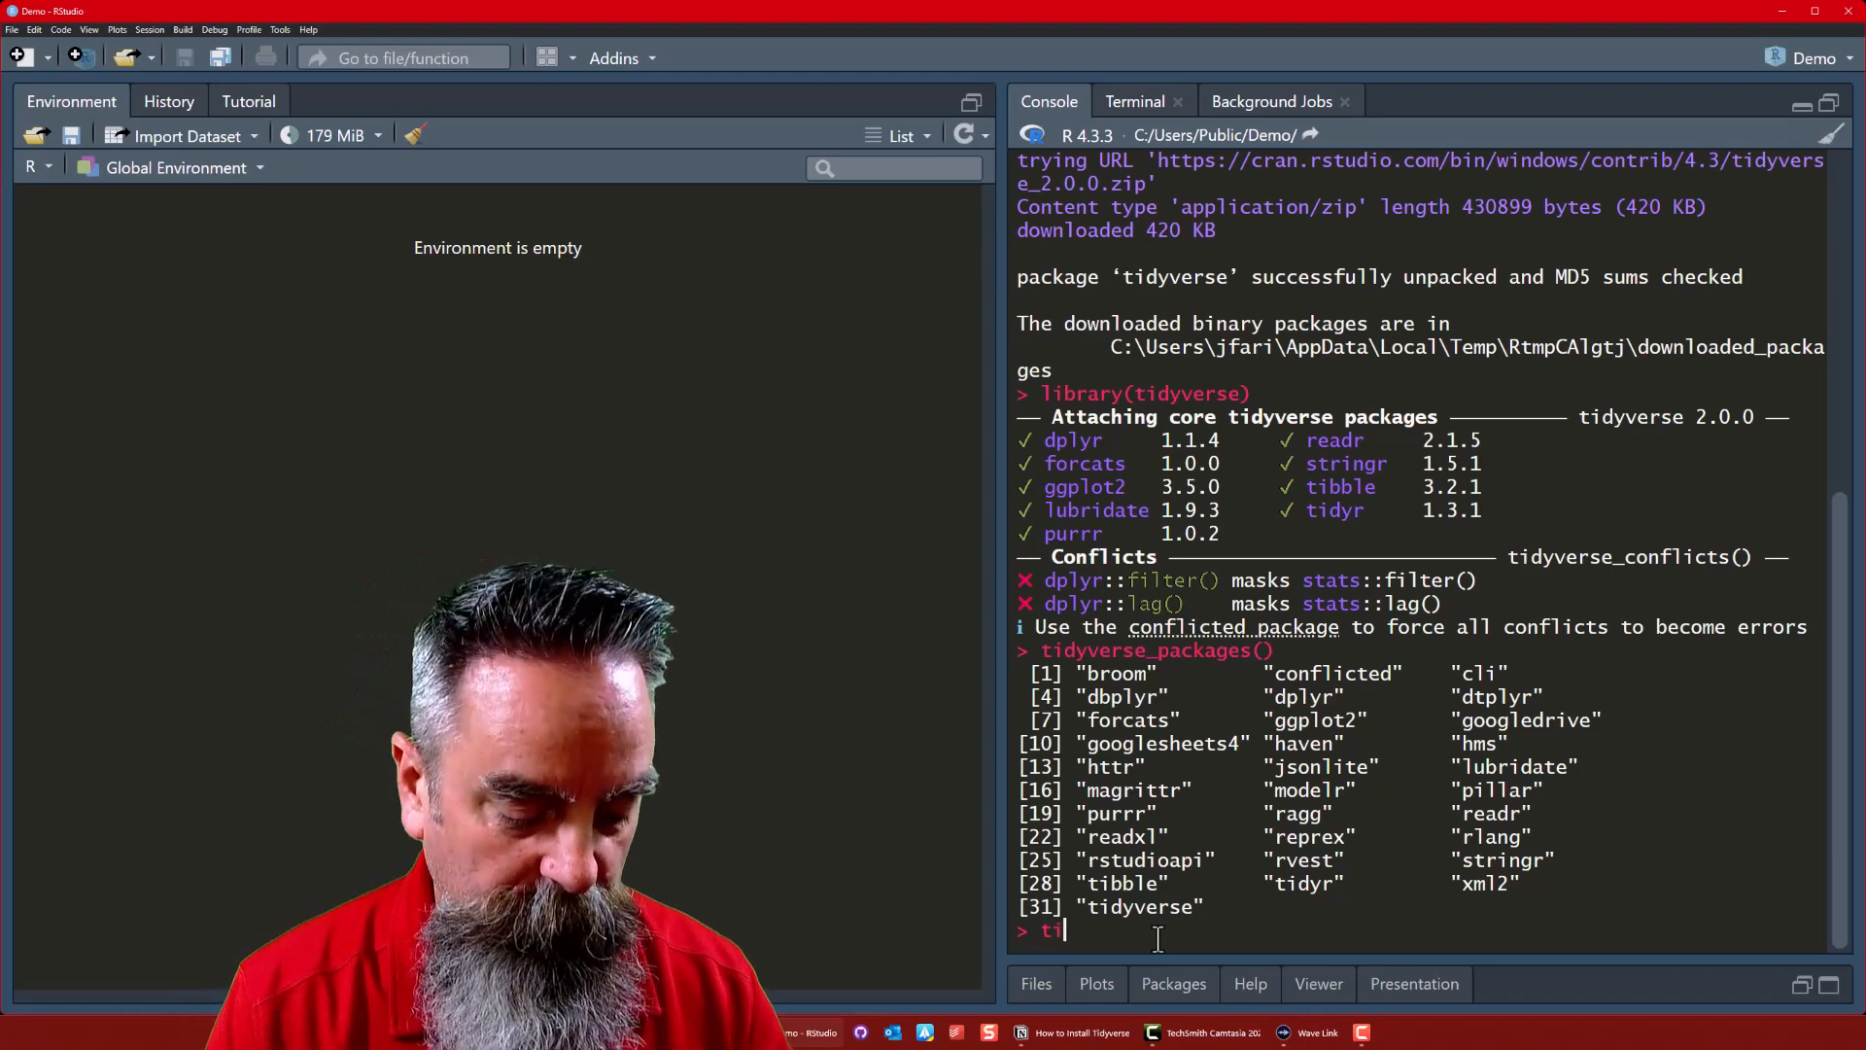
text(dyver)
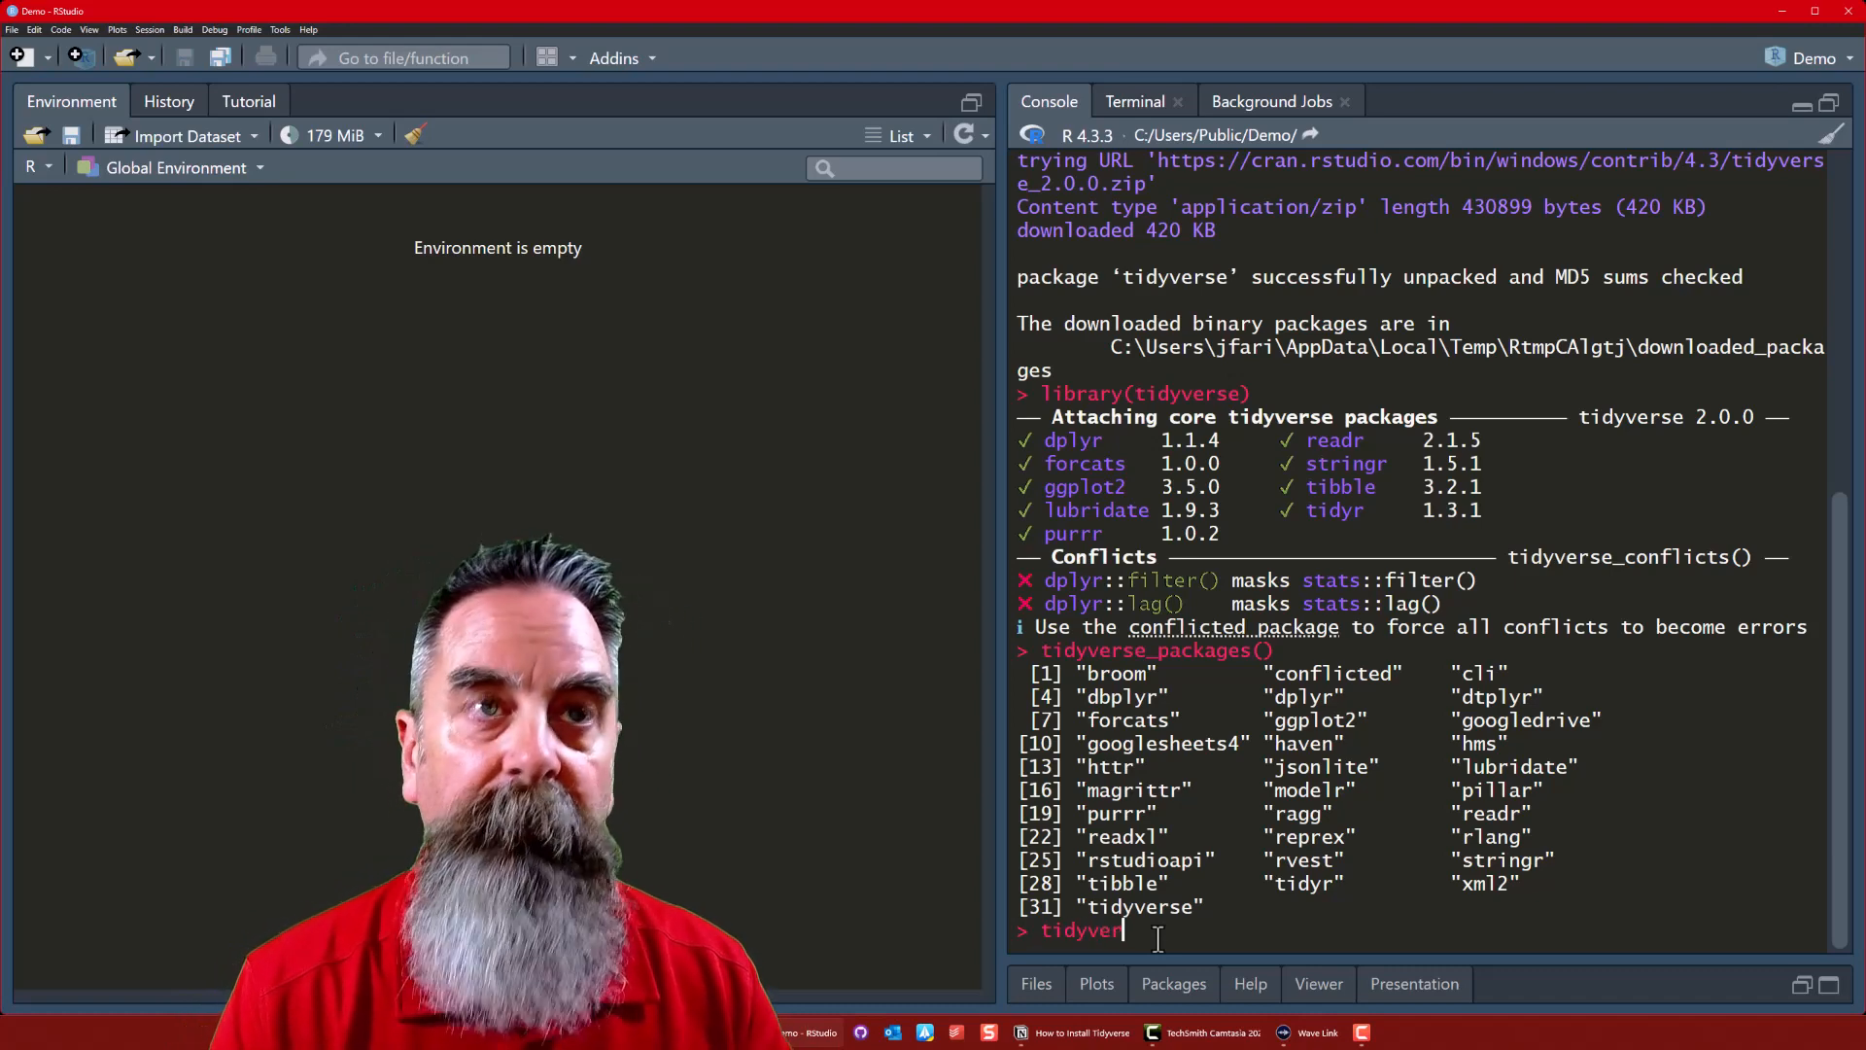
text(se_)
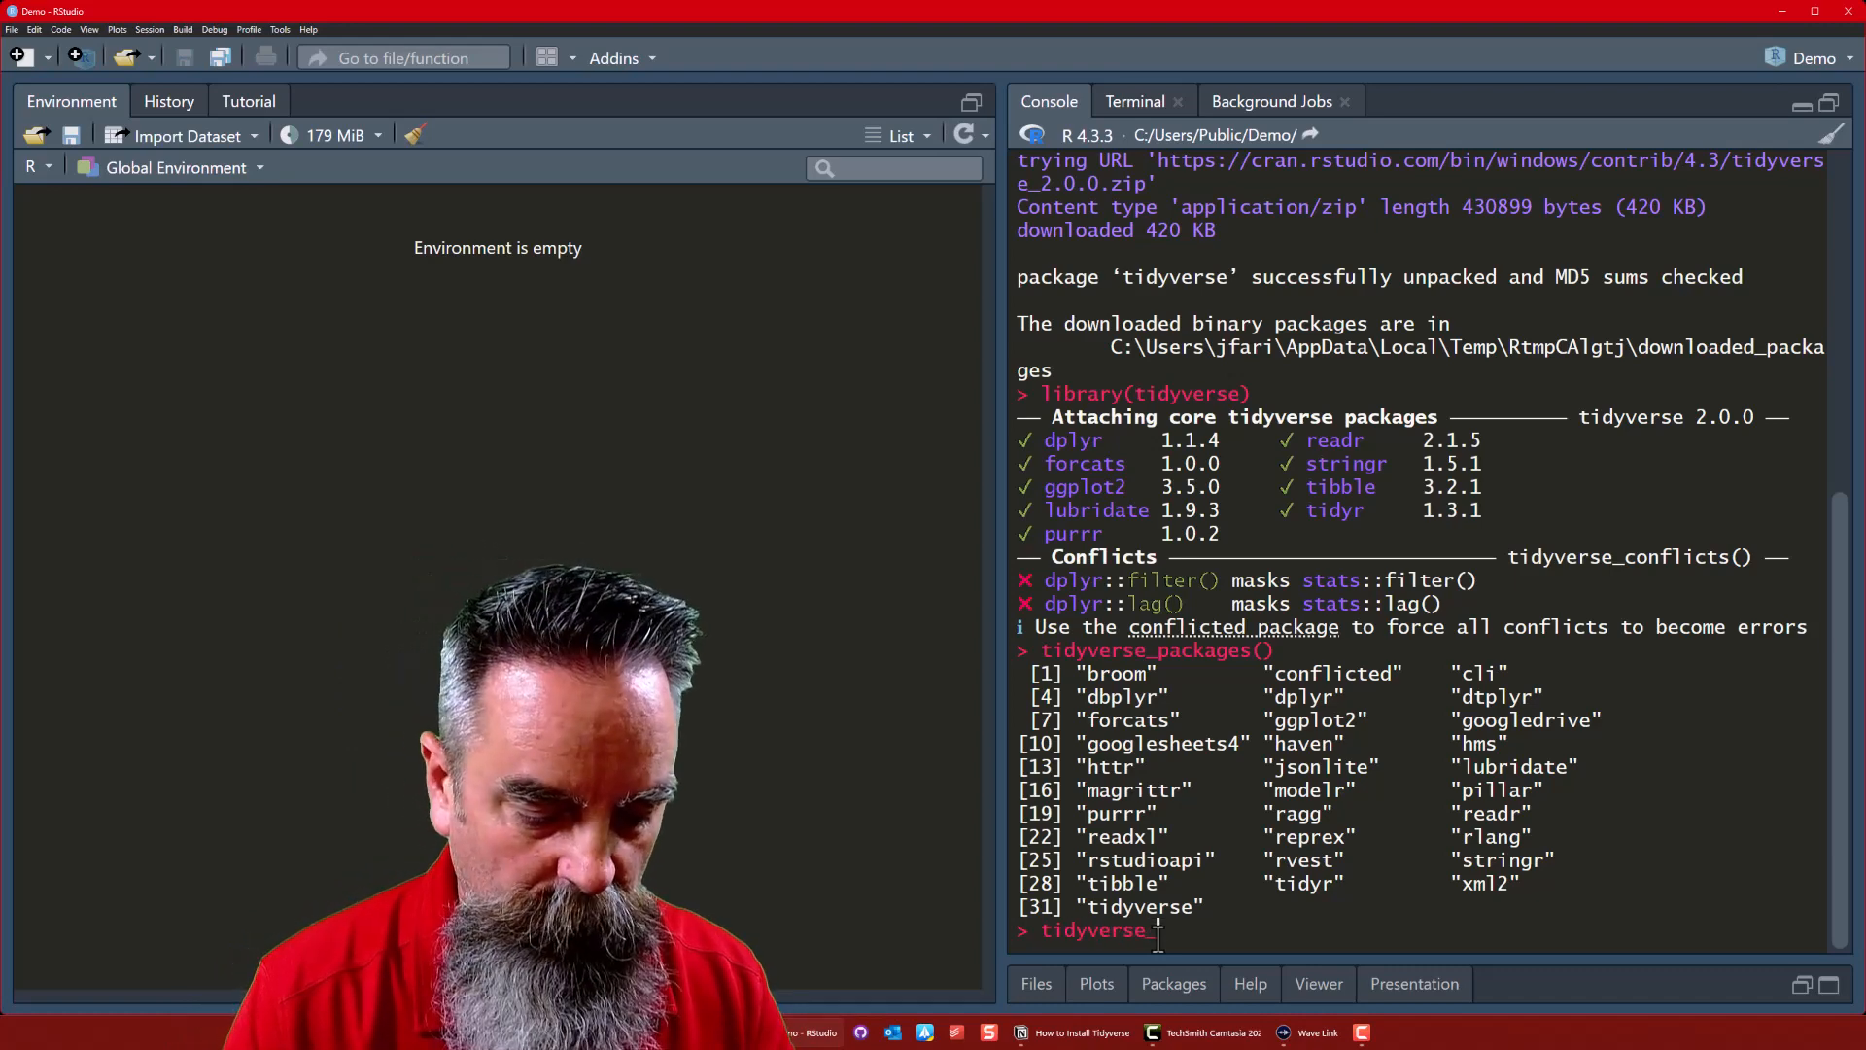
text(sitrep)
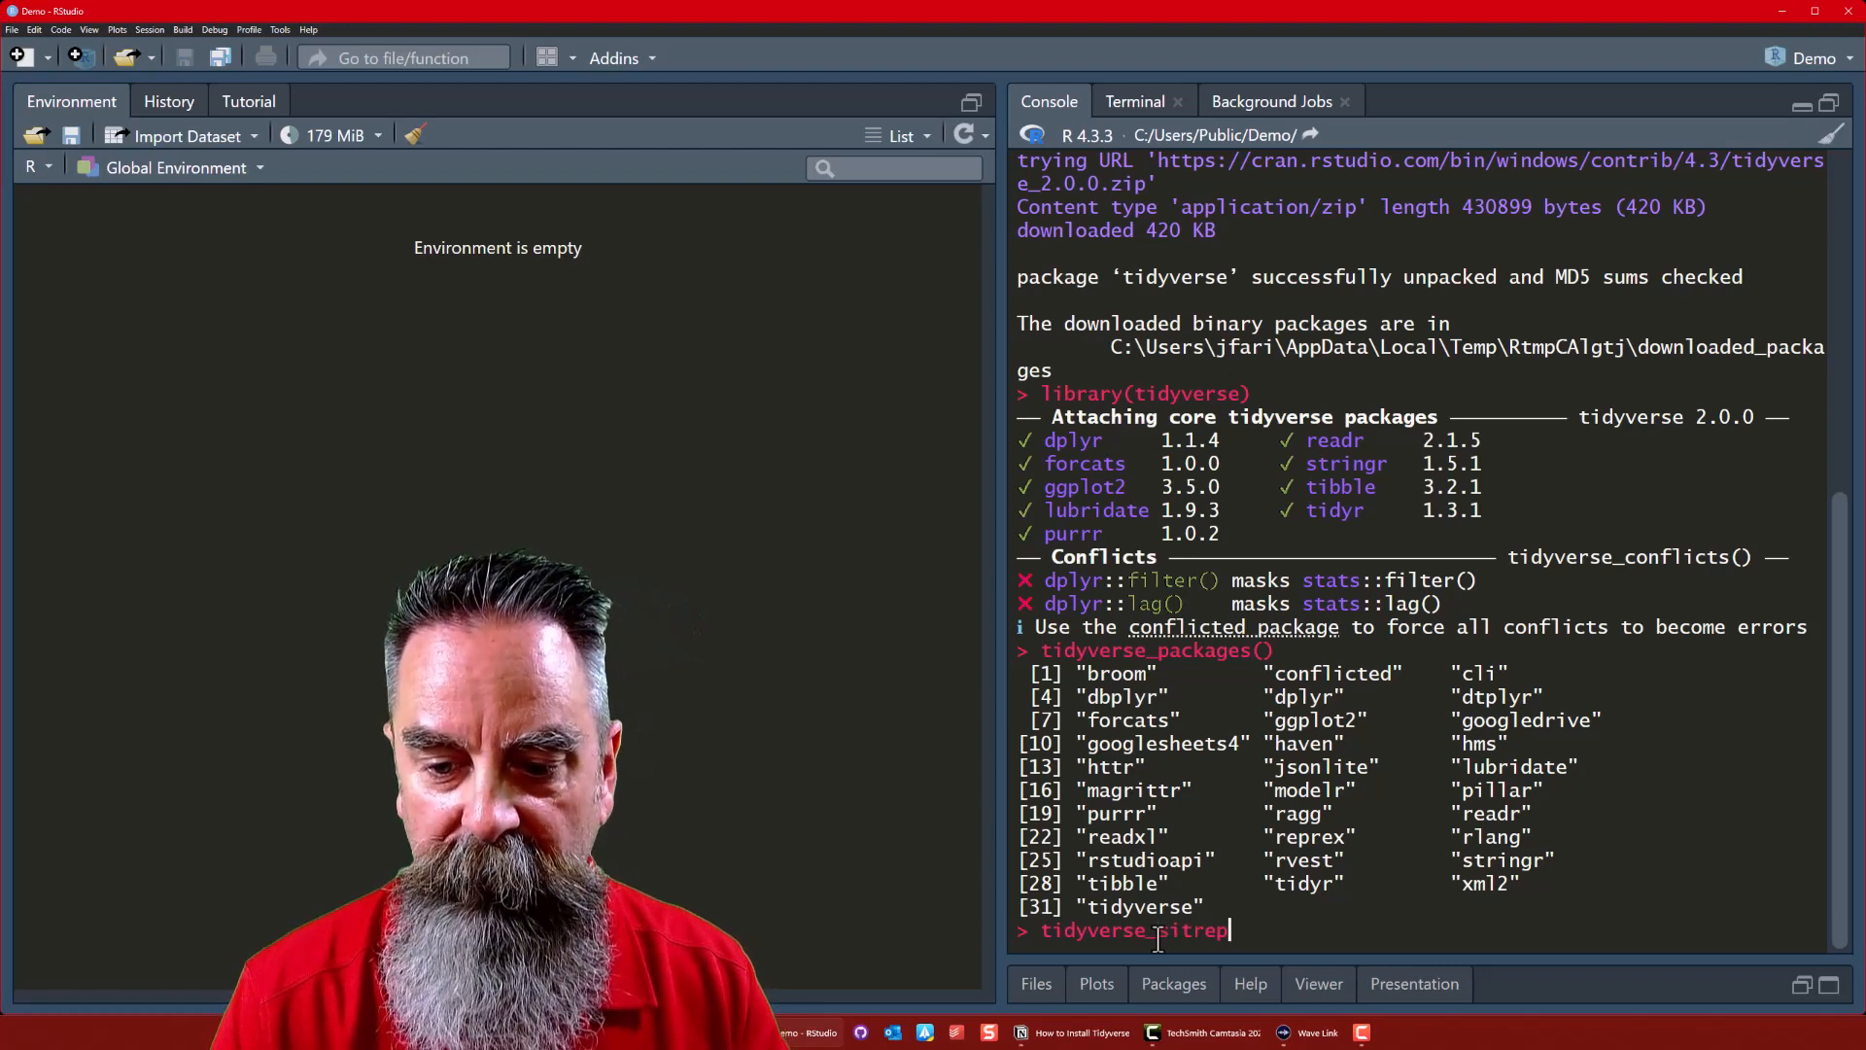
text(())
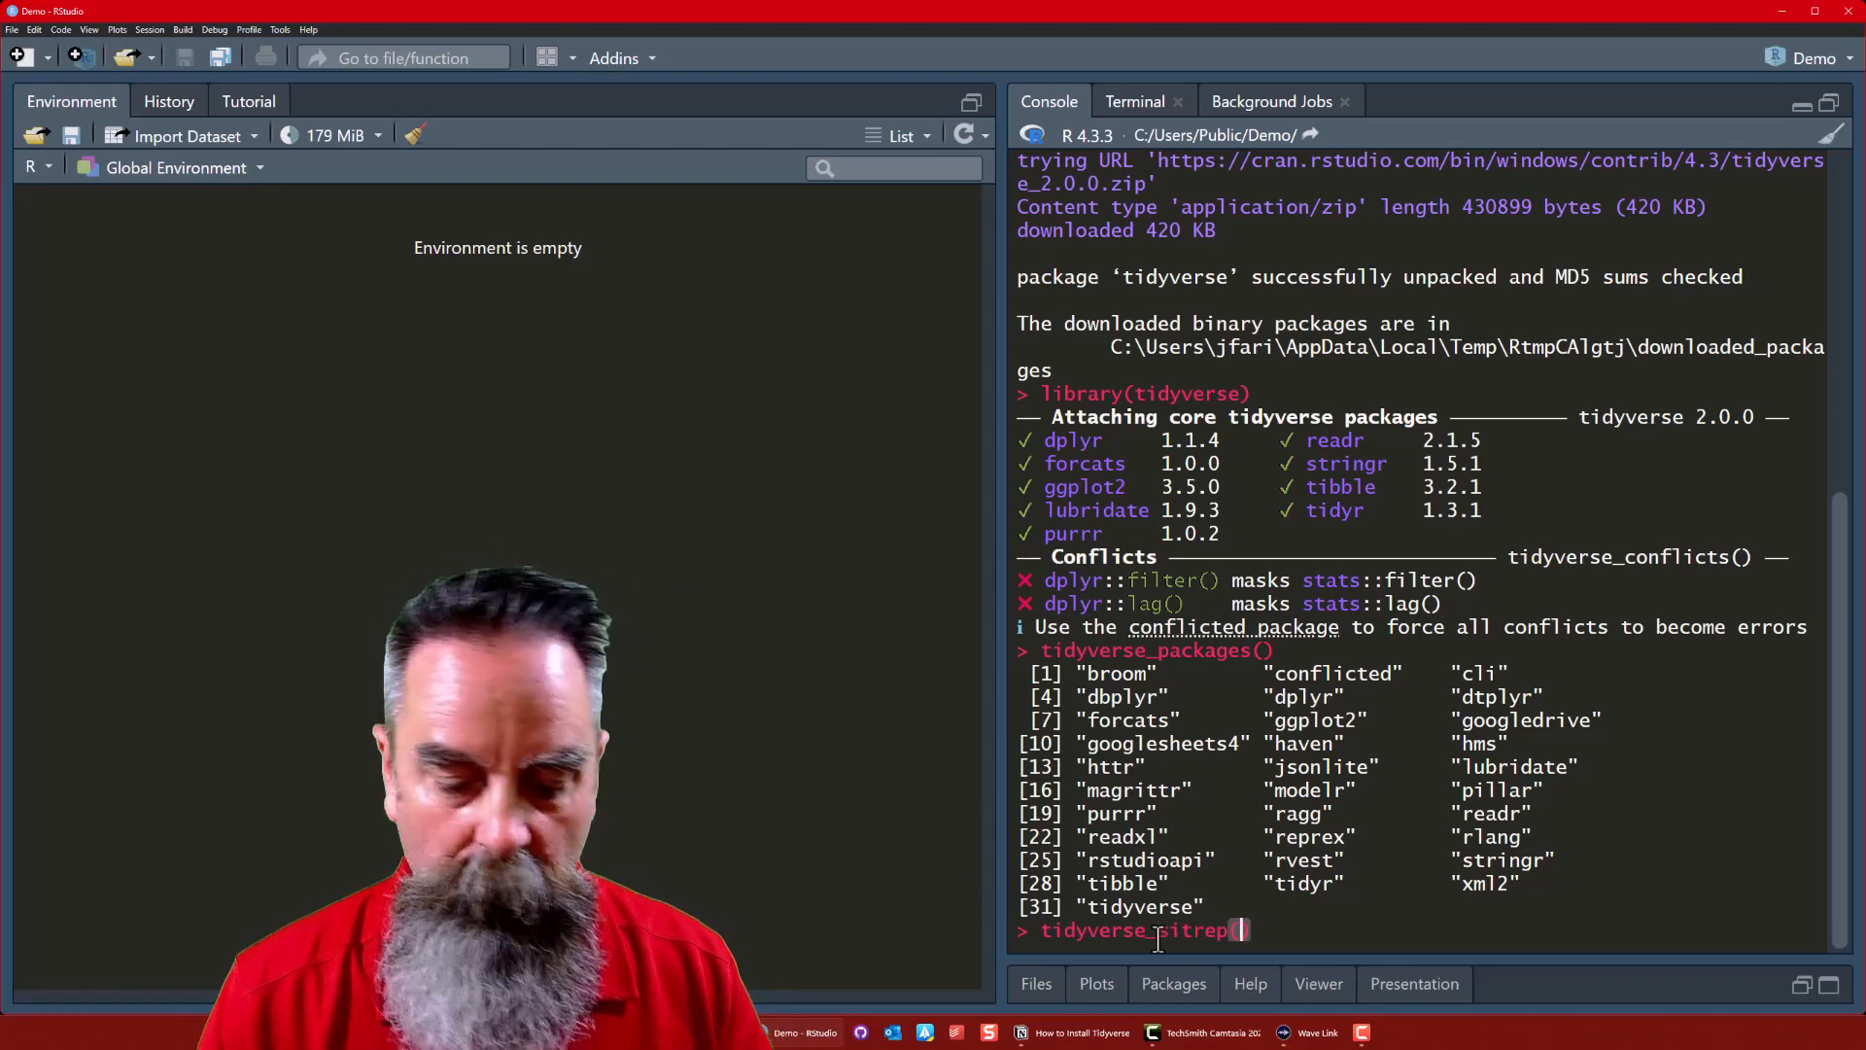
key(Return)
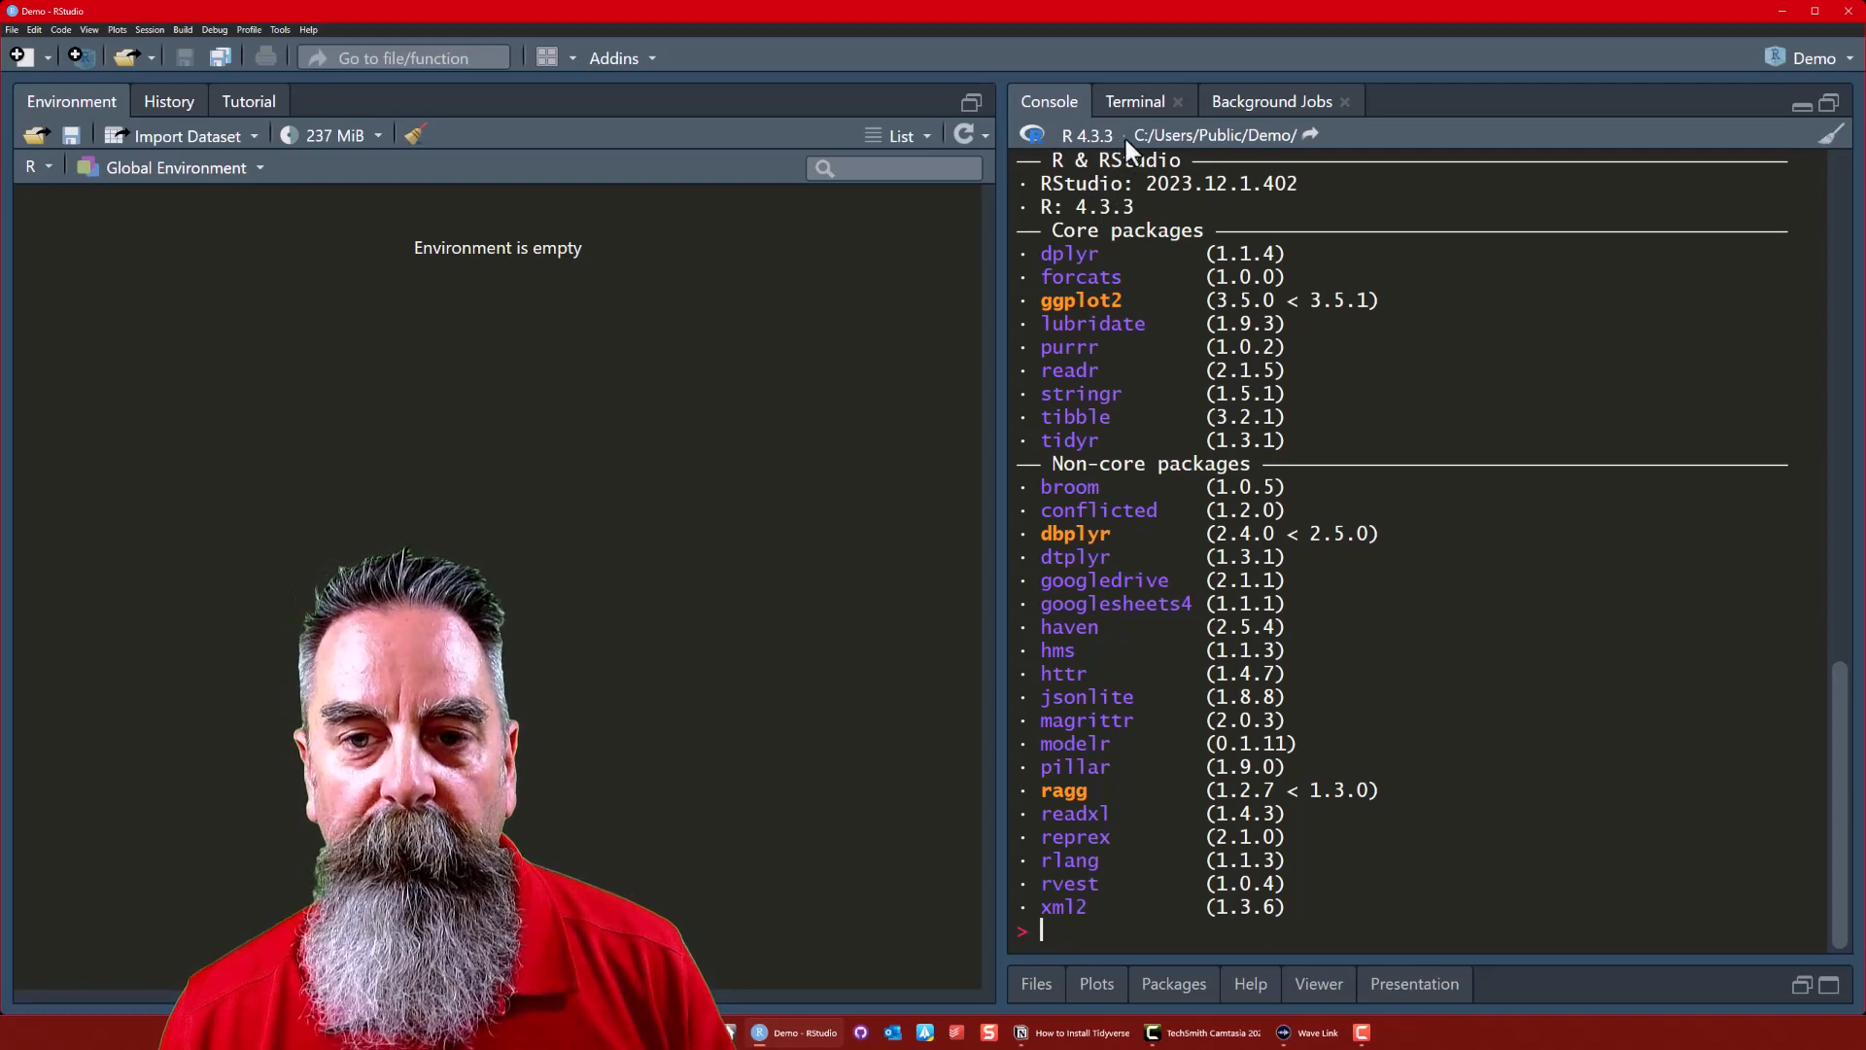
View the RStudio version information in the About RStudio dialog and close it
click(311, 29)
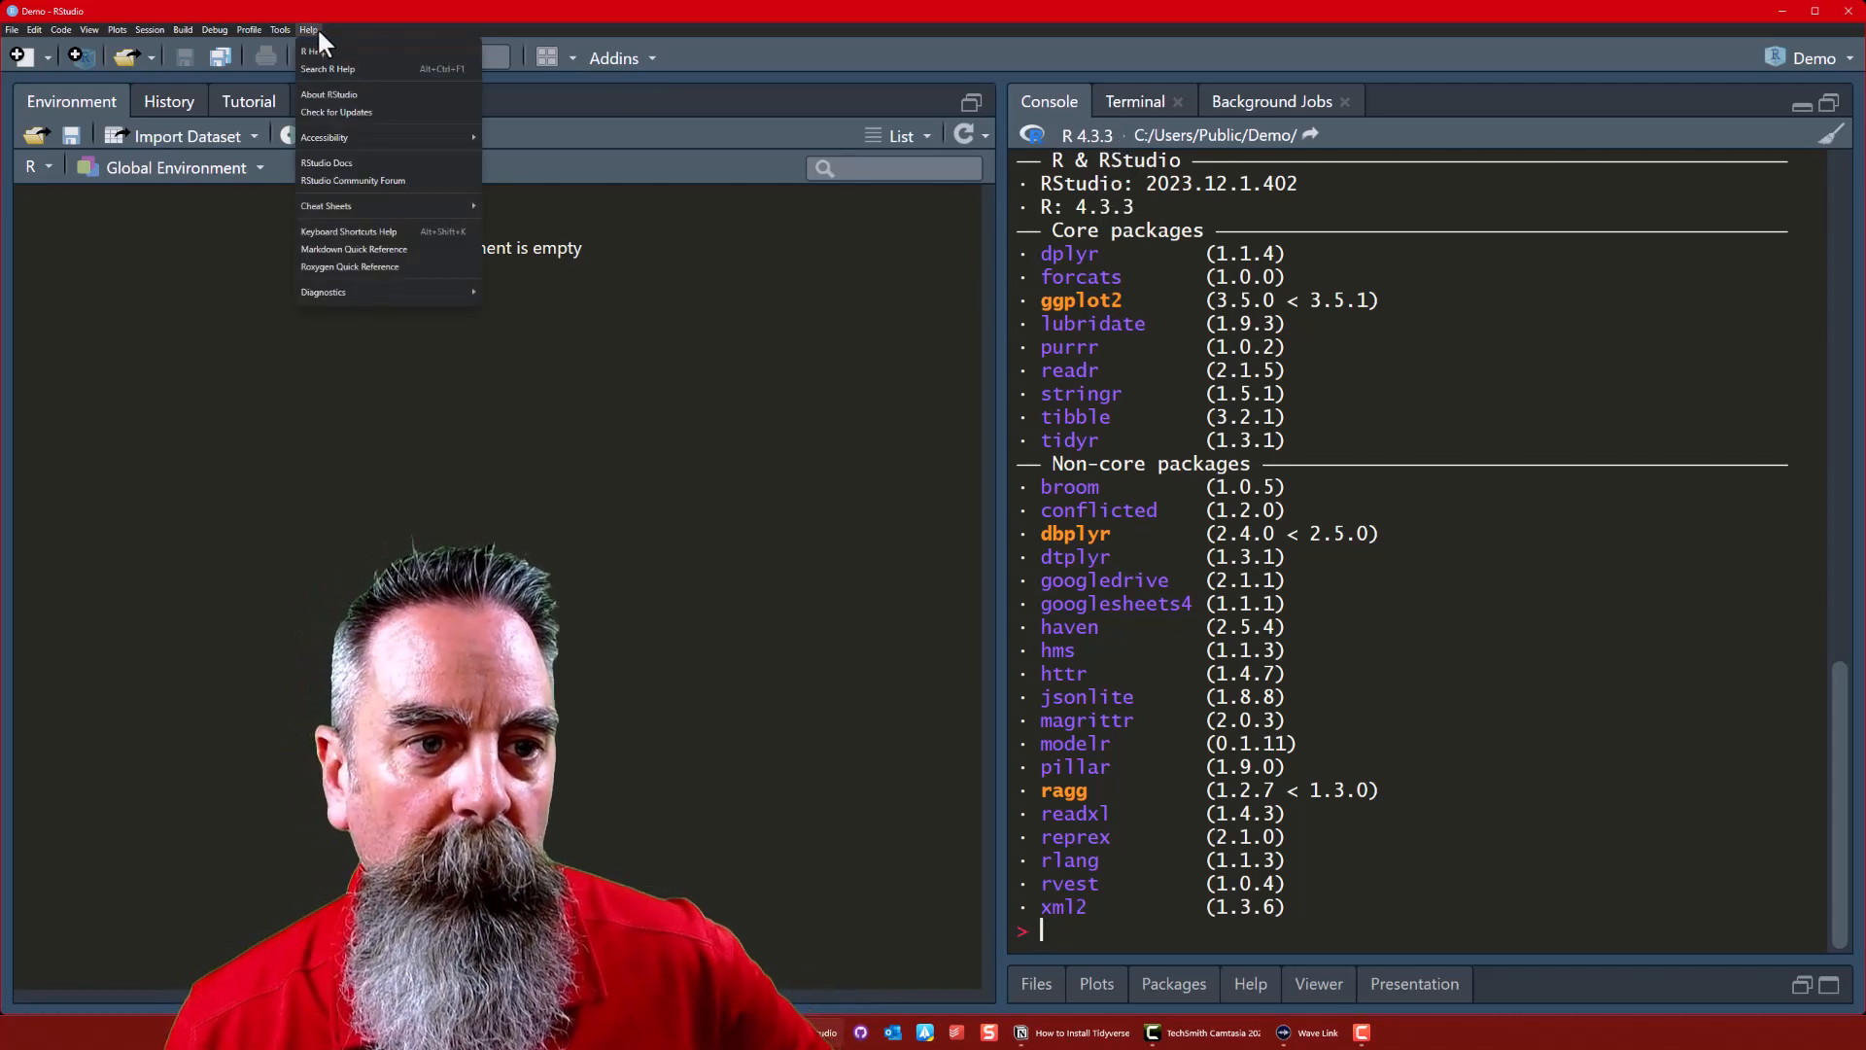
click(334, 97)
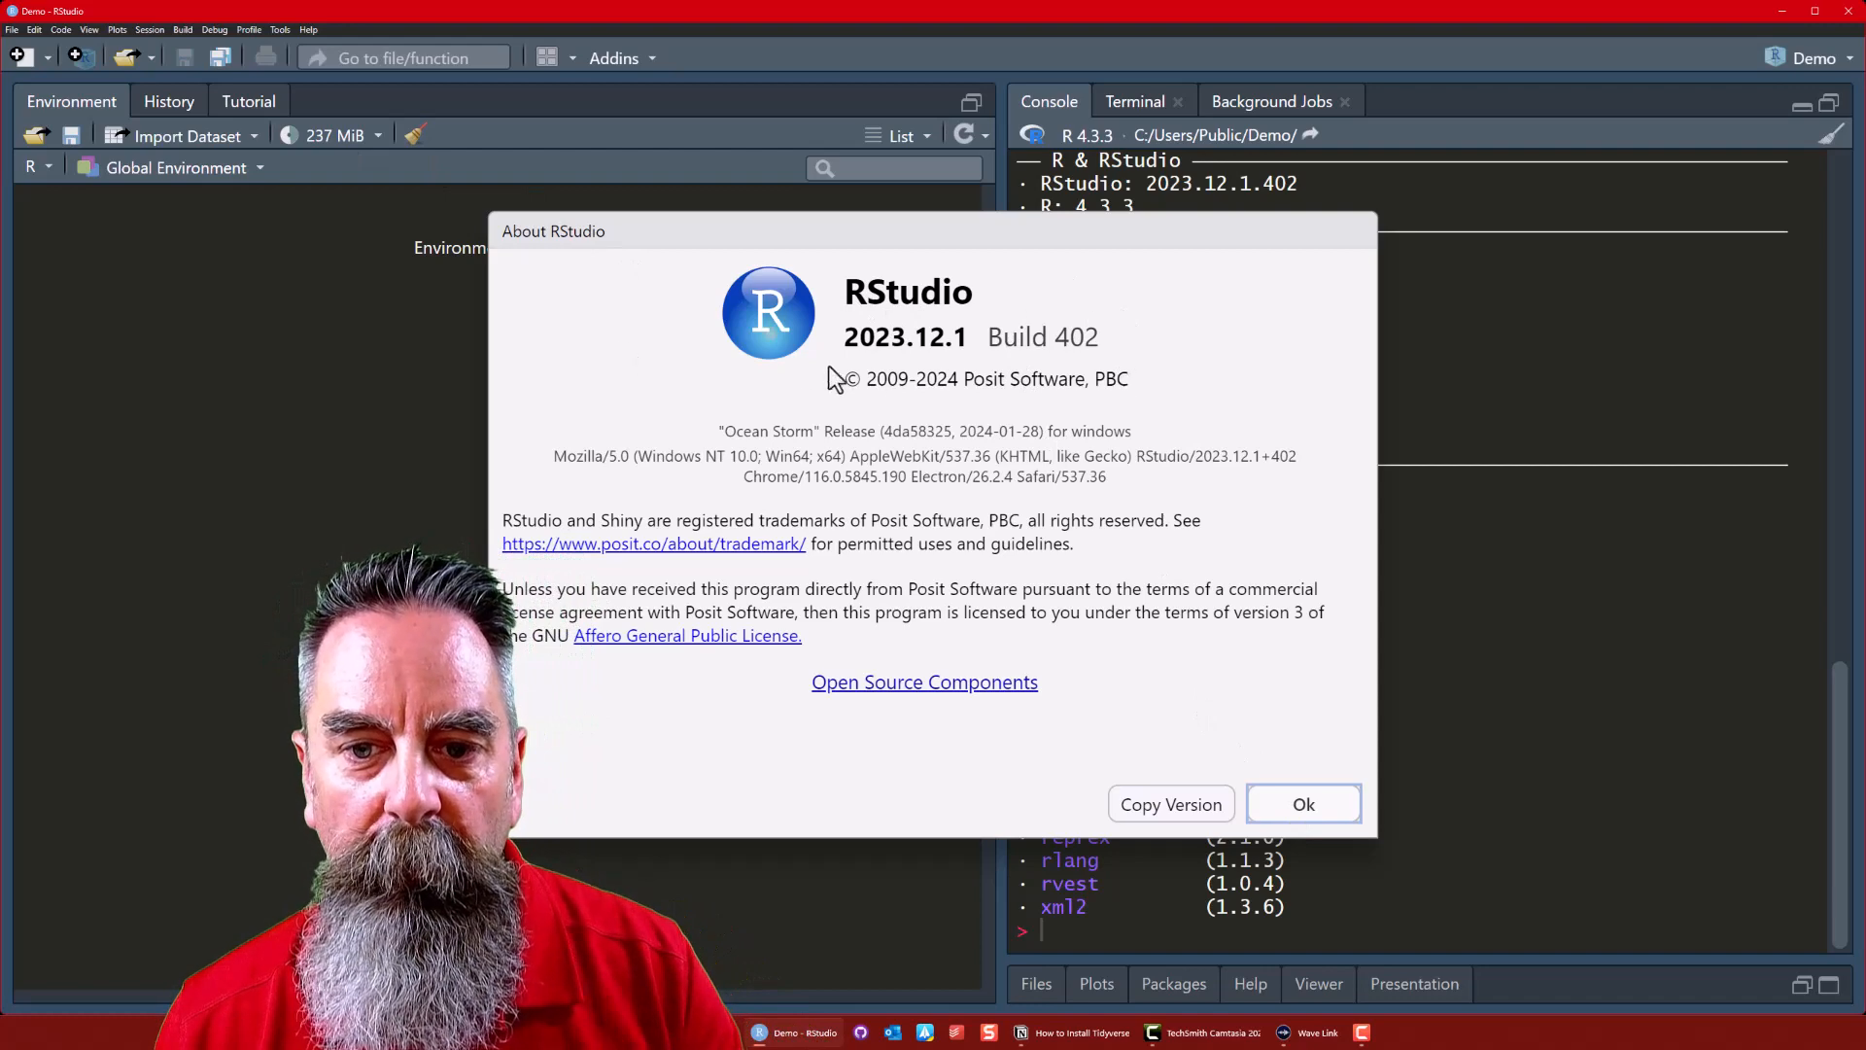
click(1296, 804)
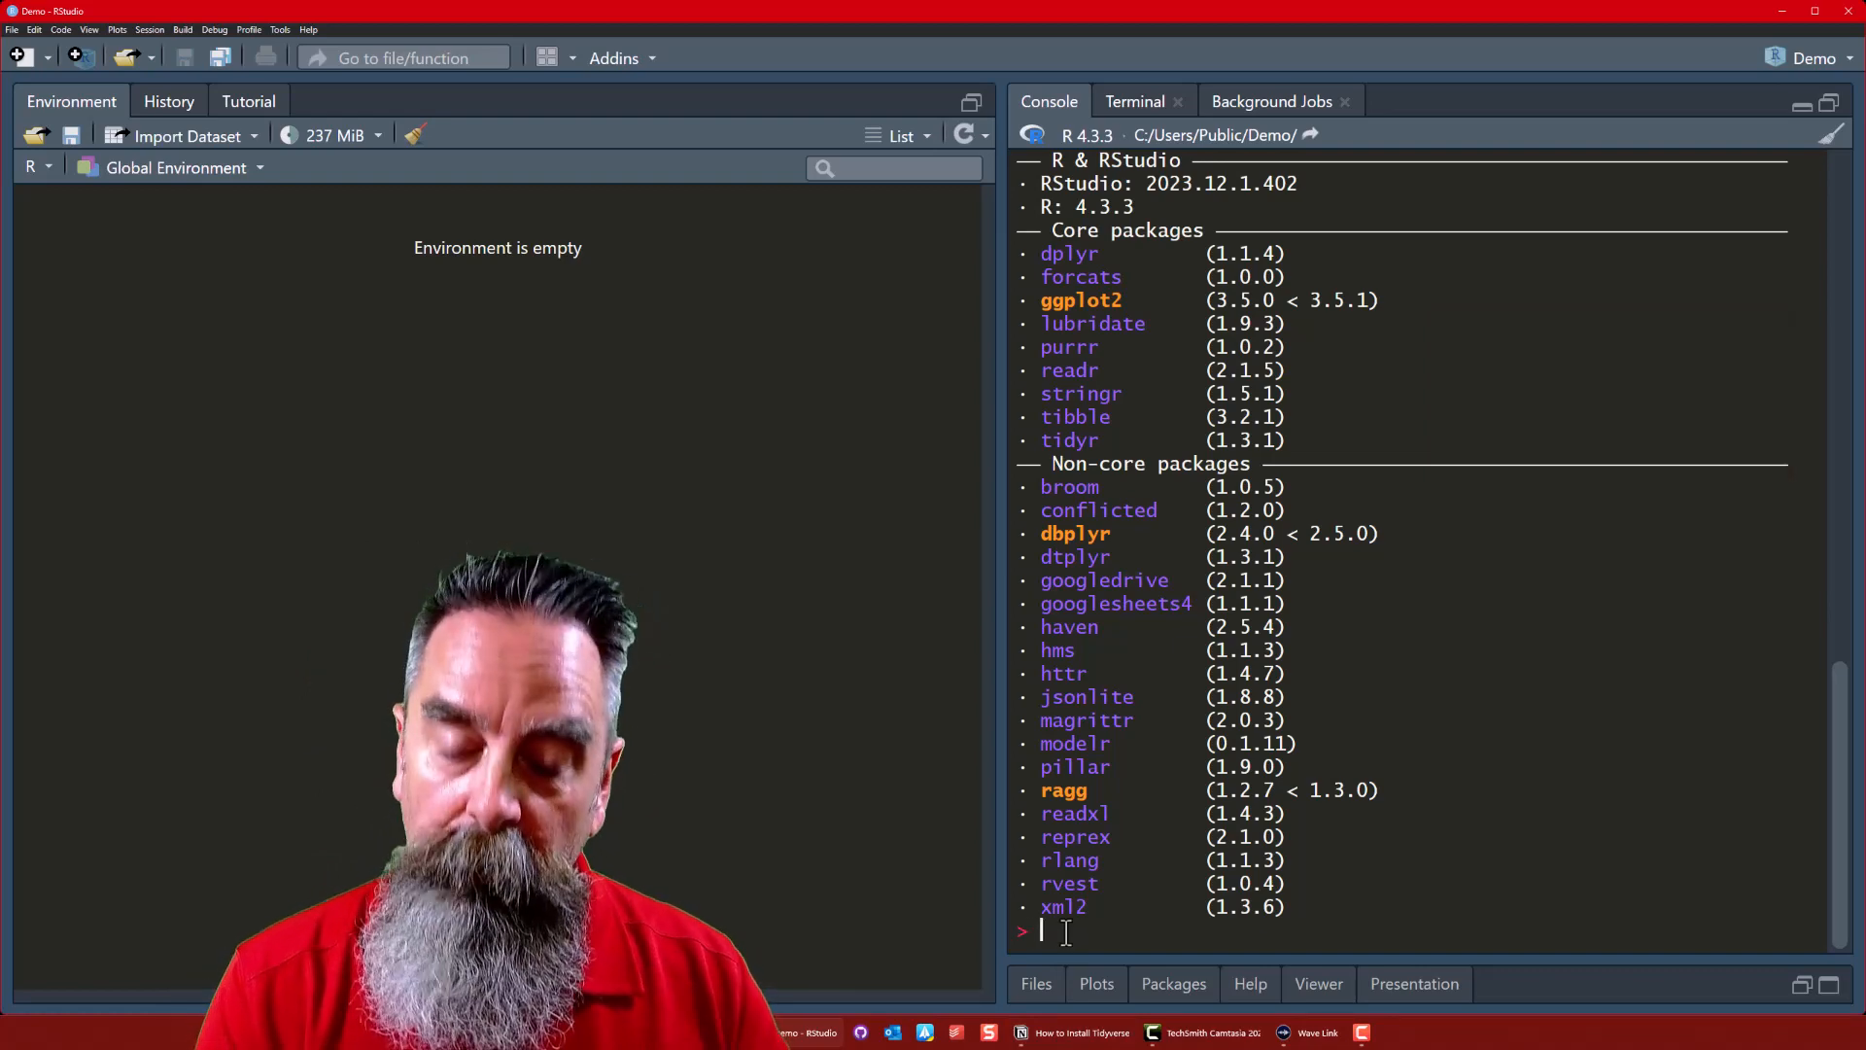
Check for out-of-date tidyverse packages by running tidyverse_update() in the console
text(tidy)
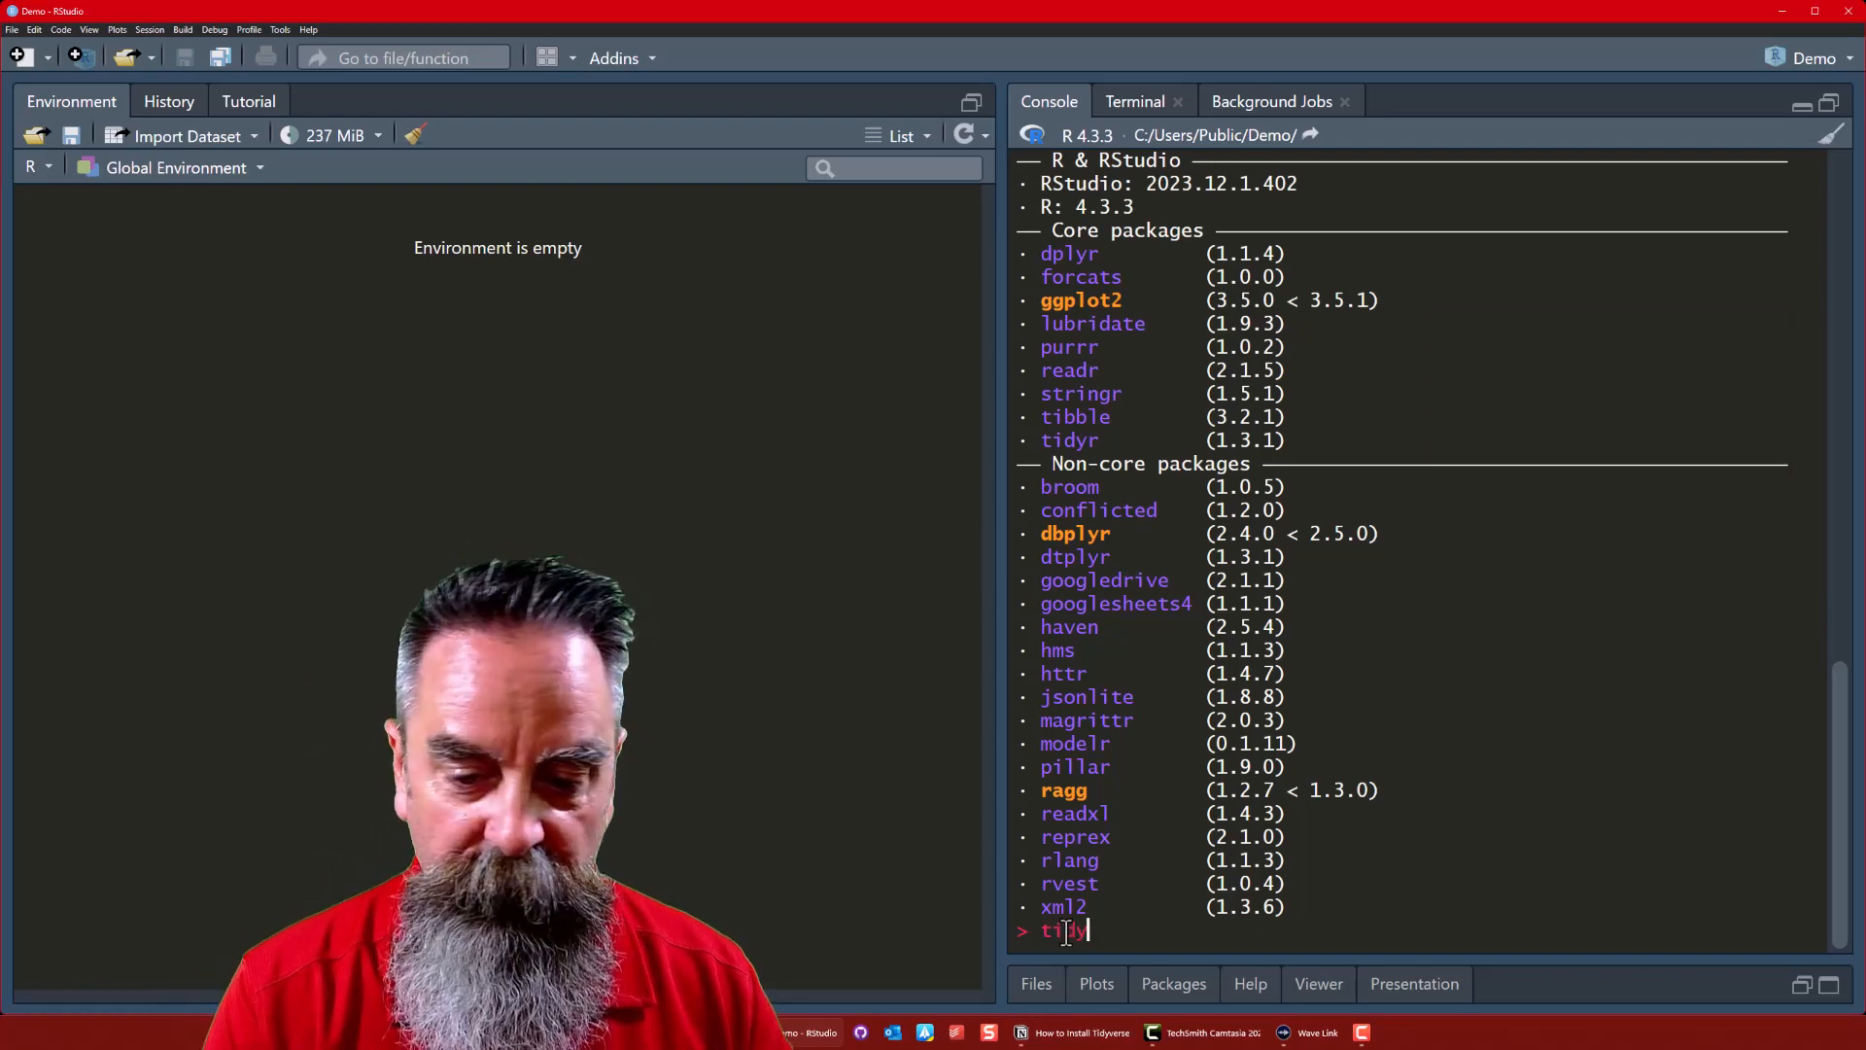
text(verse_)
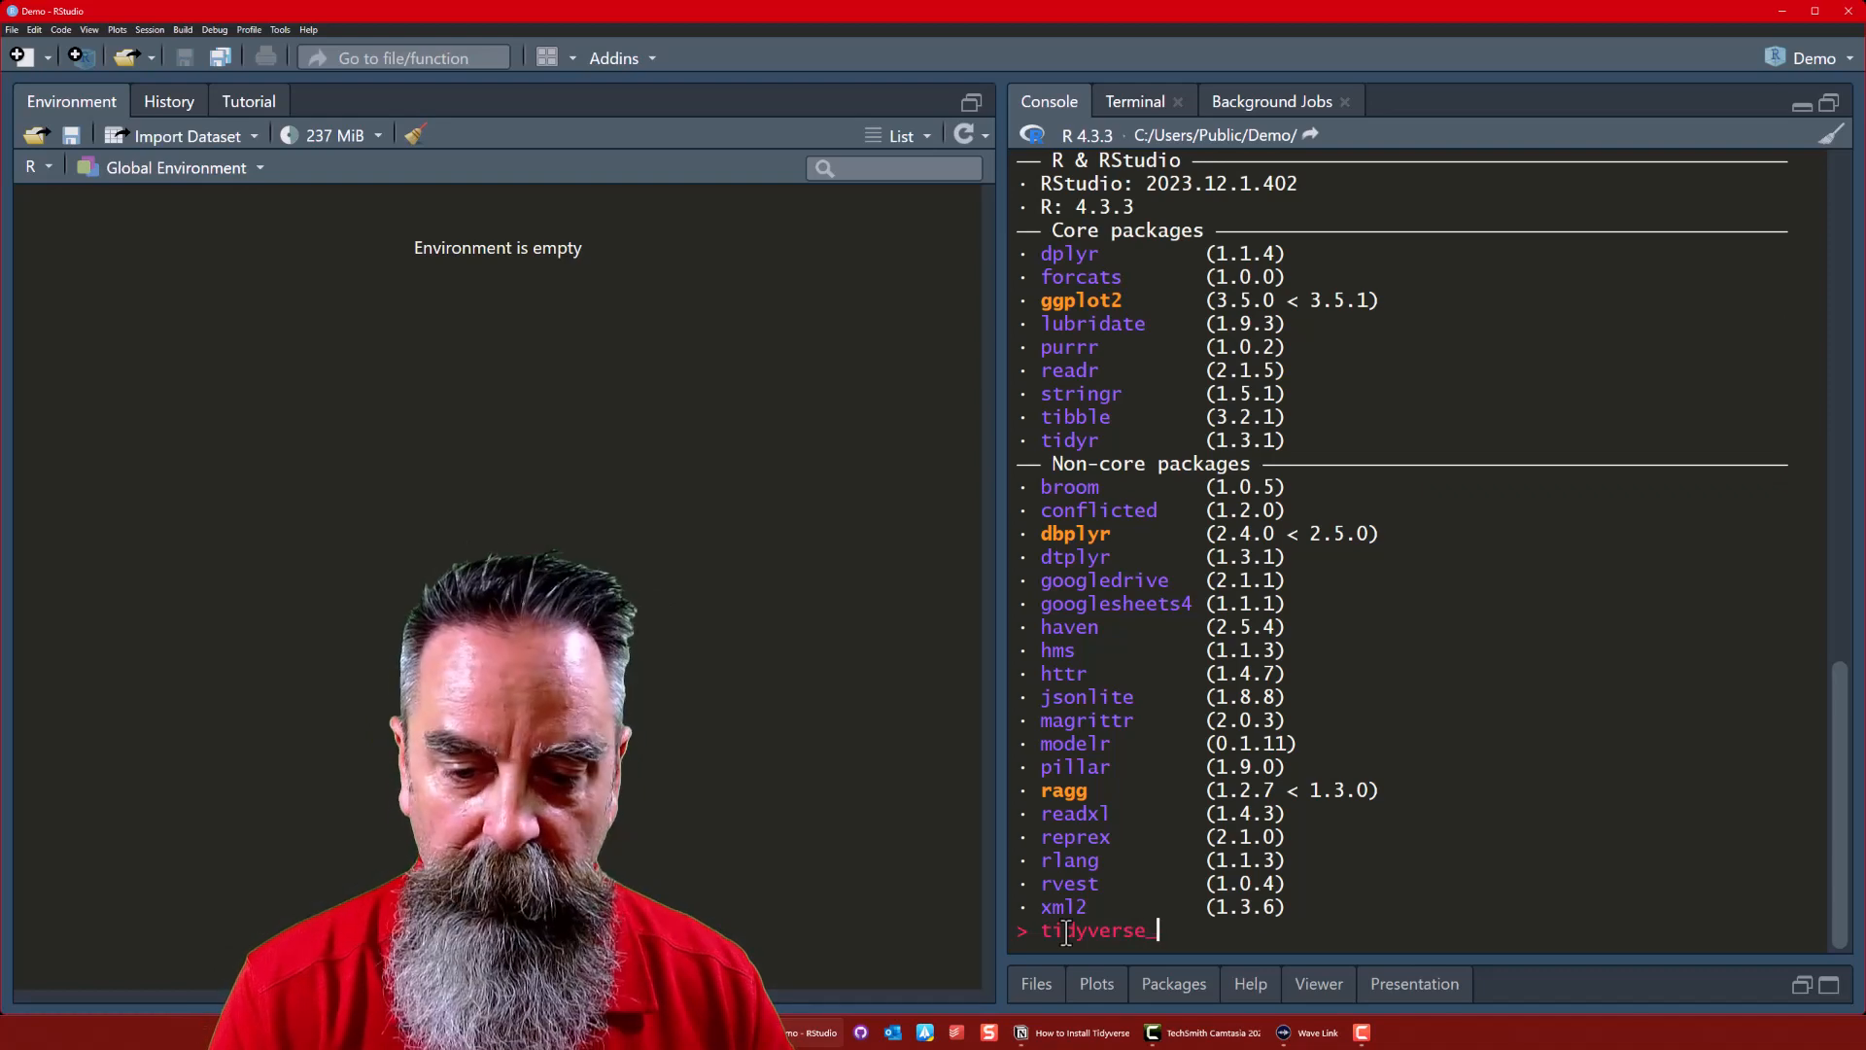
text(update)
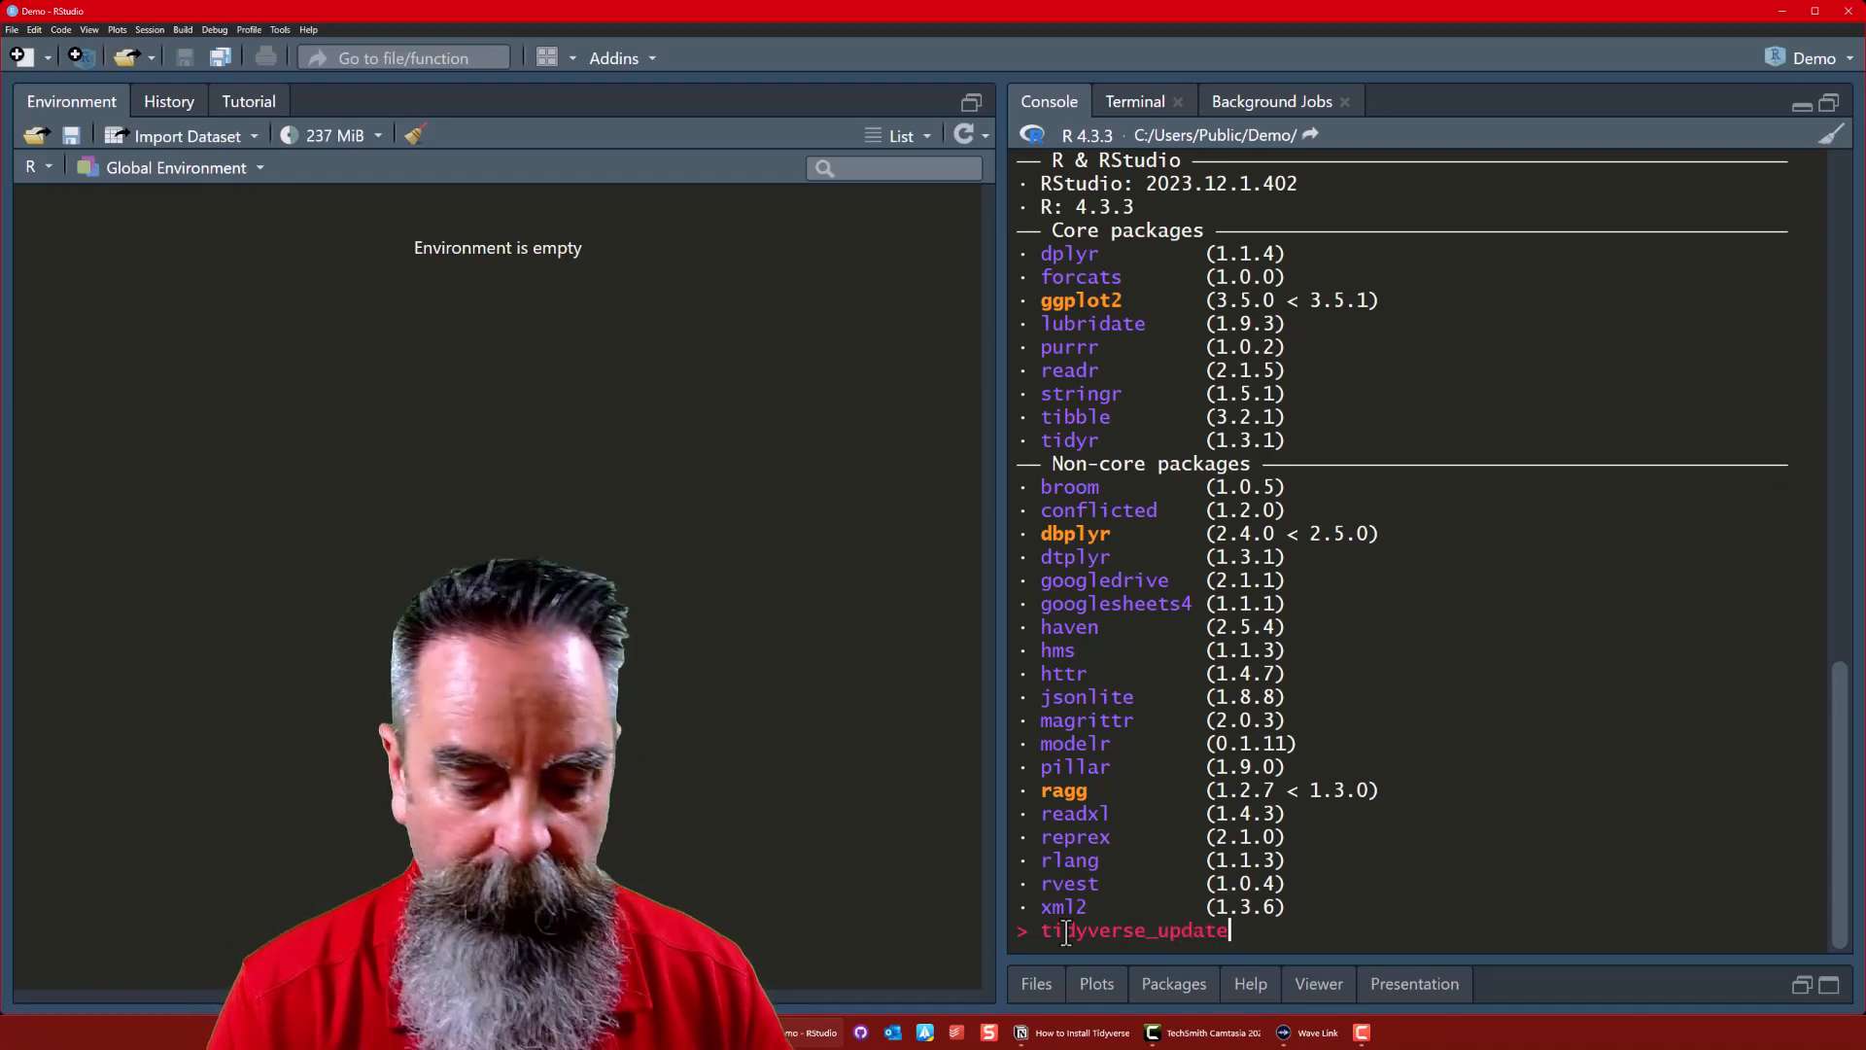
text(())
key(Return)
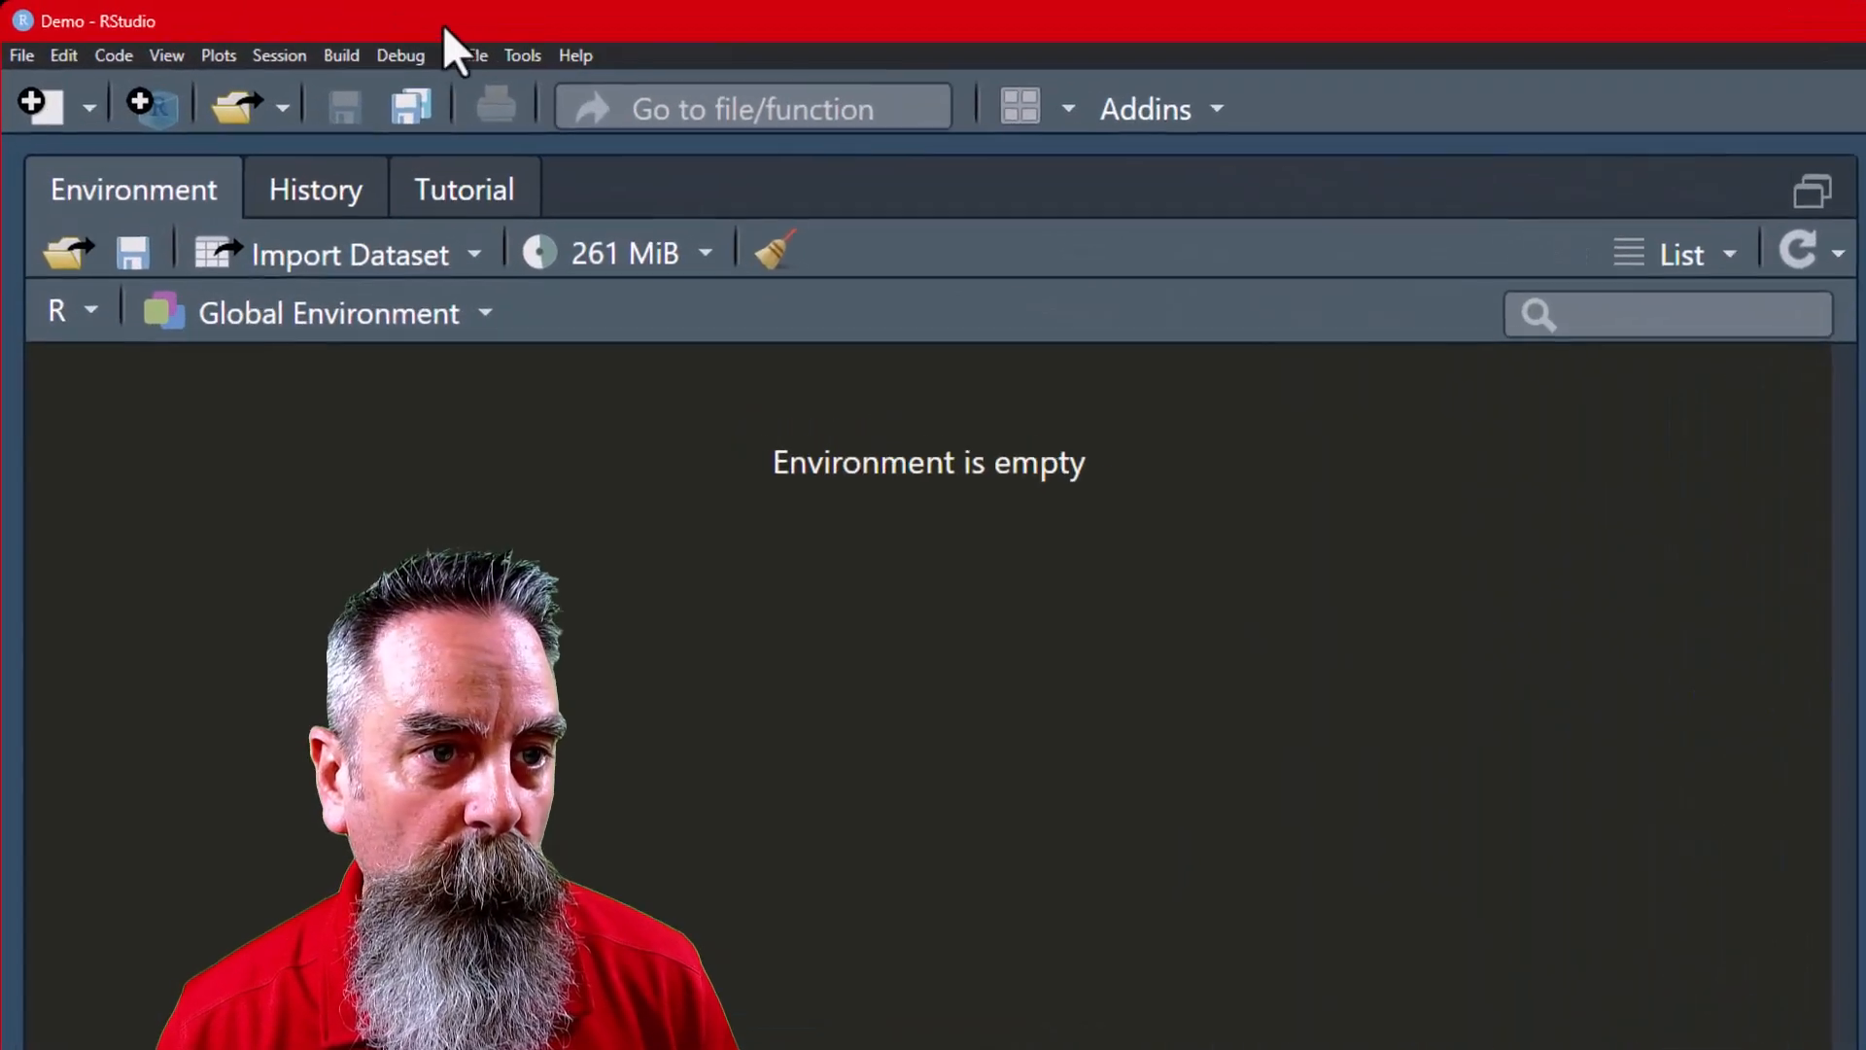
Restart the R session and run the suggested command install.packages(c("dbplyr", "ggplot2", "ragg")) in the console
click(309, 62)
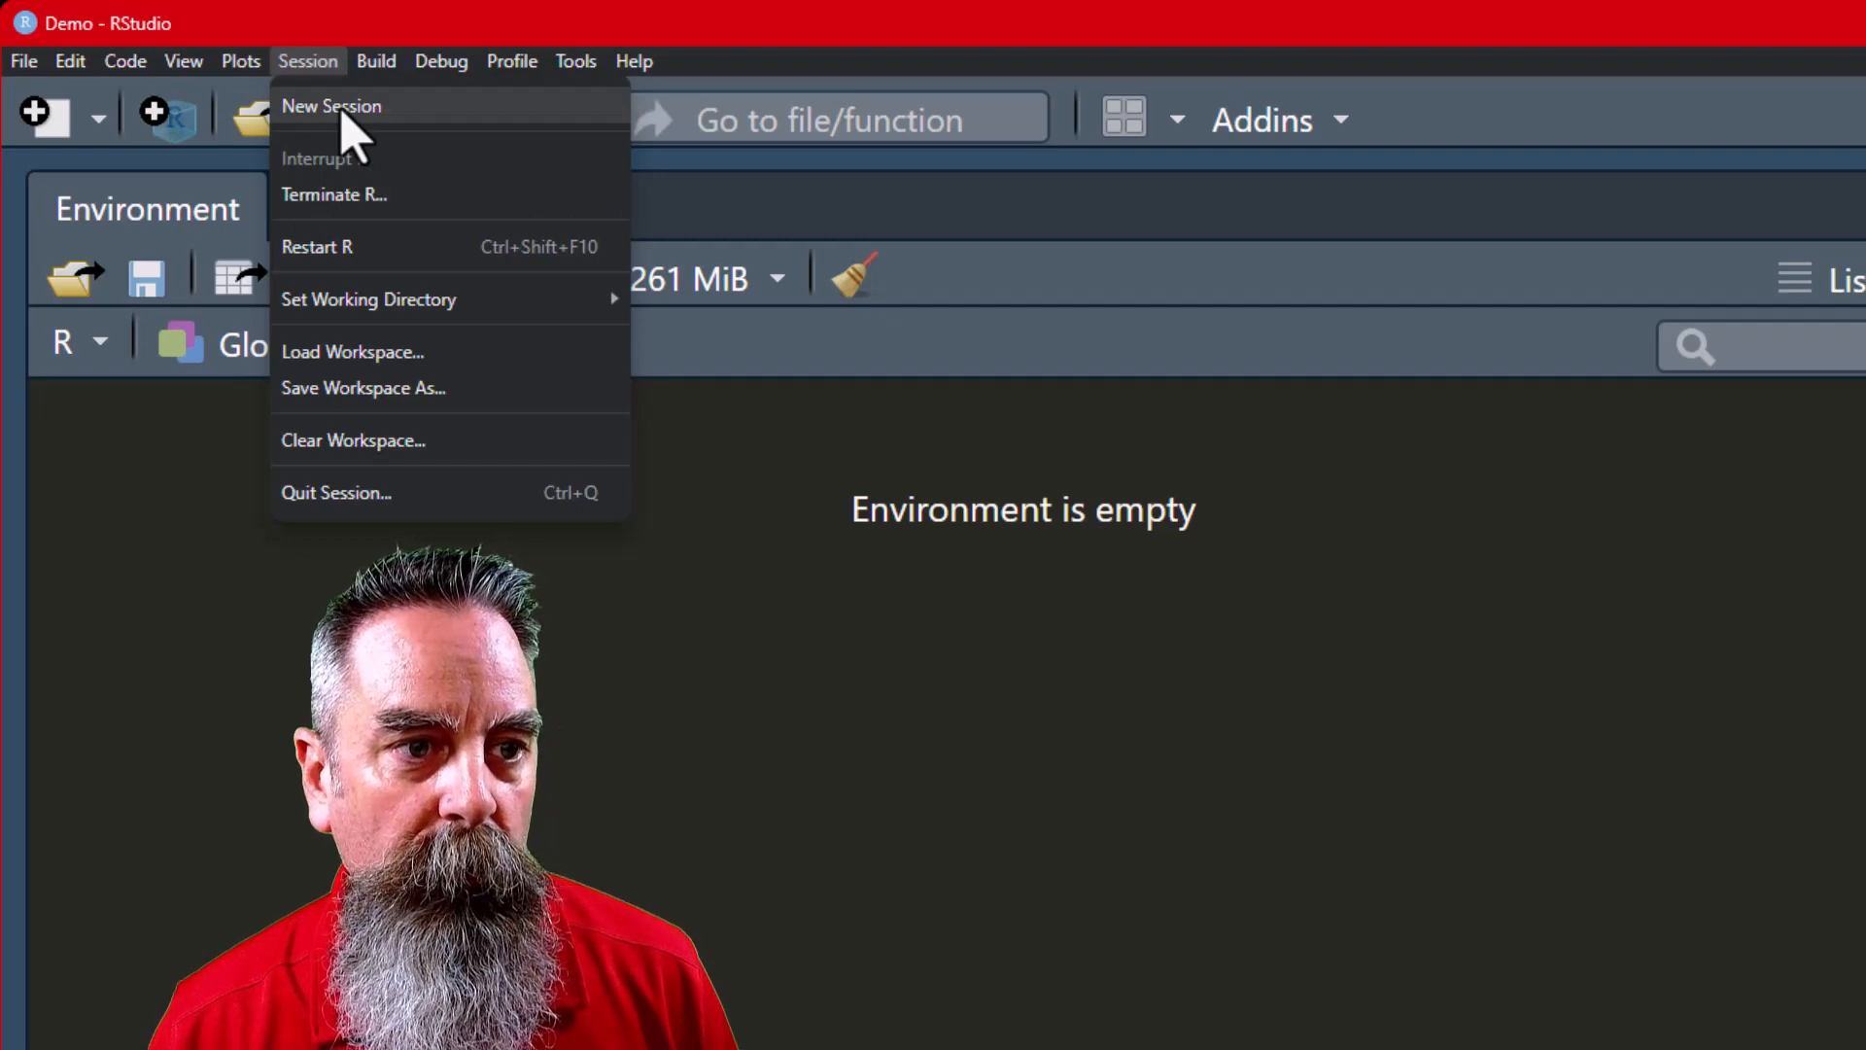
click(324, 249)
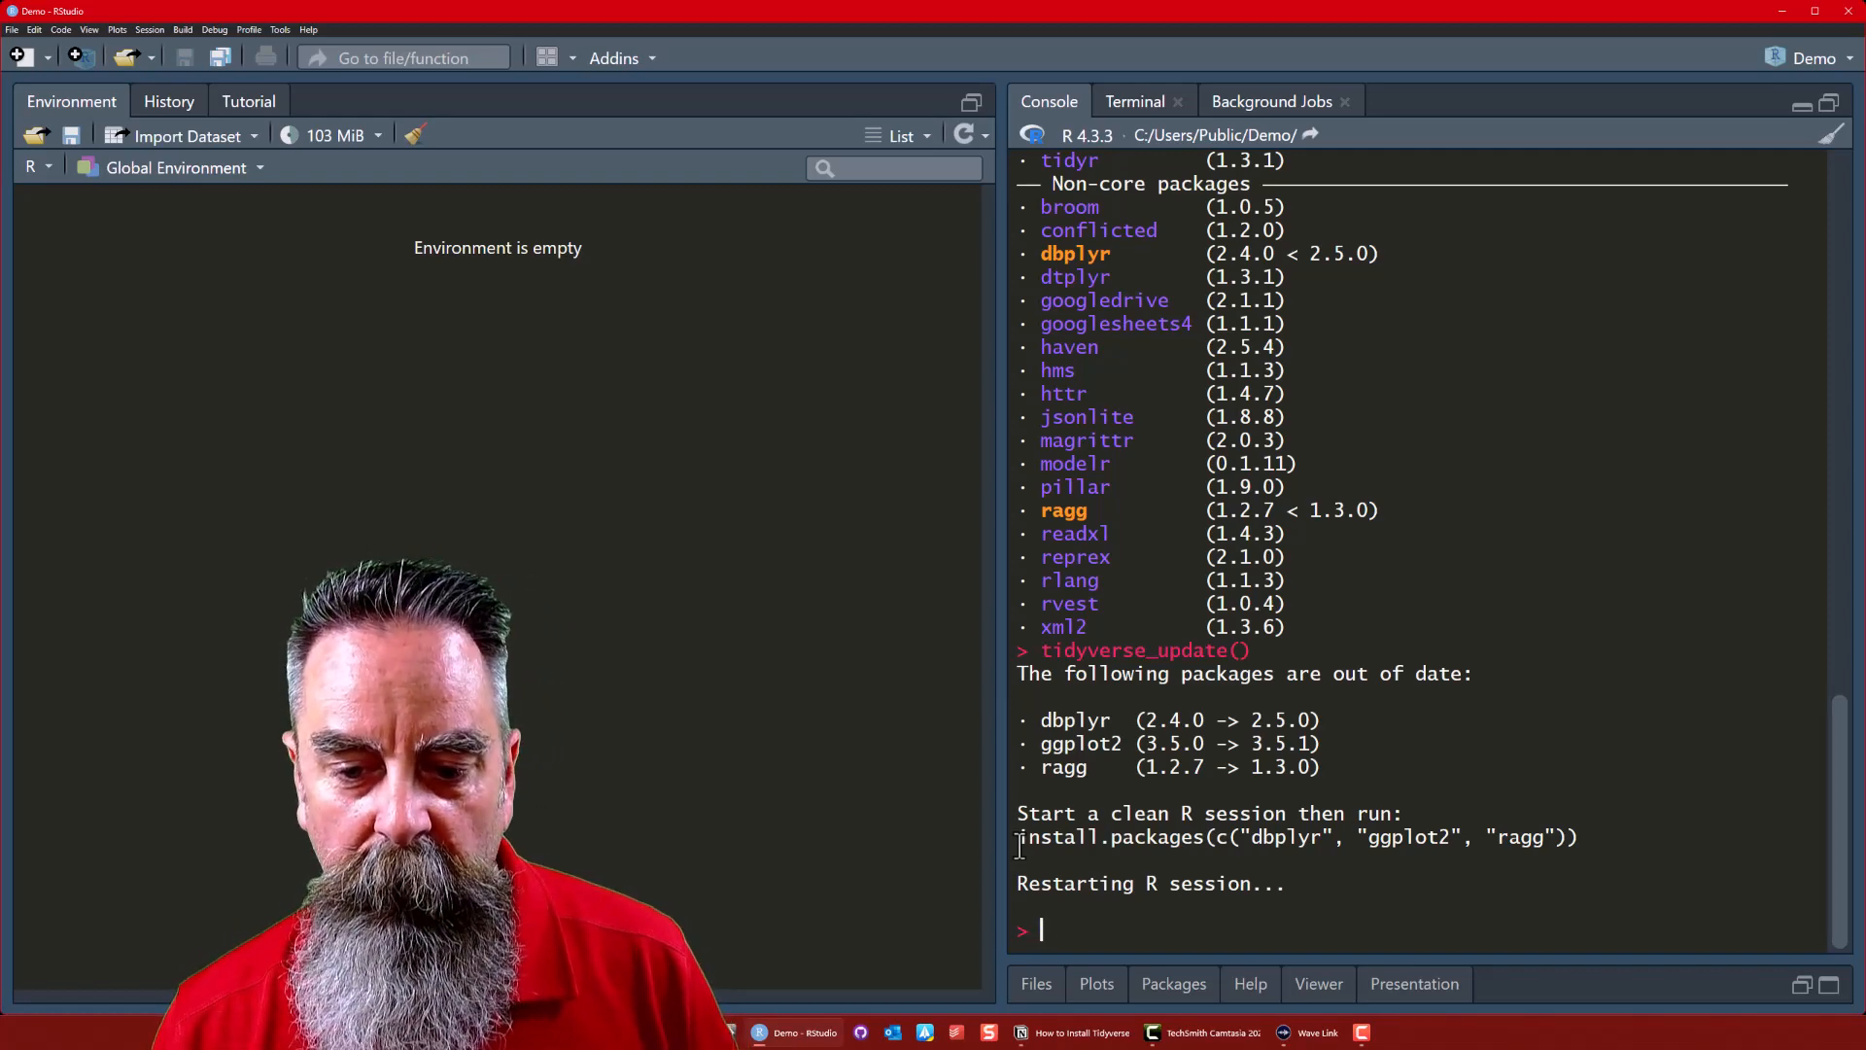
drag(1021, 846, 1582, 842)
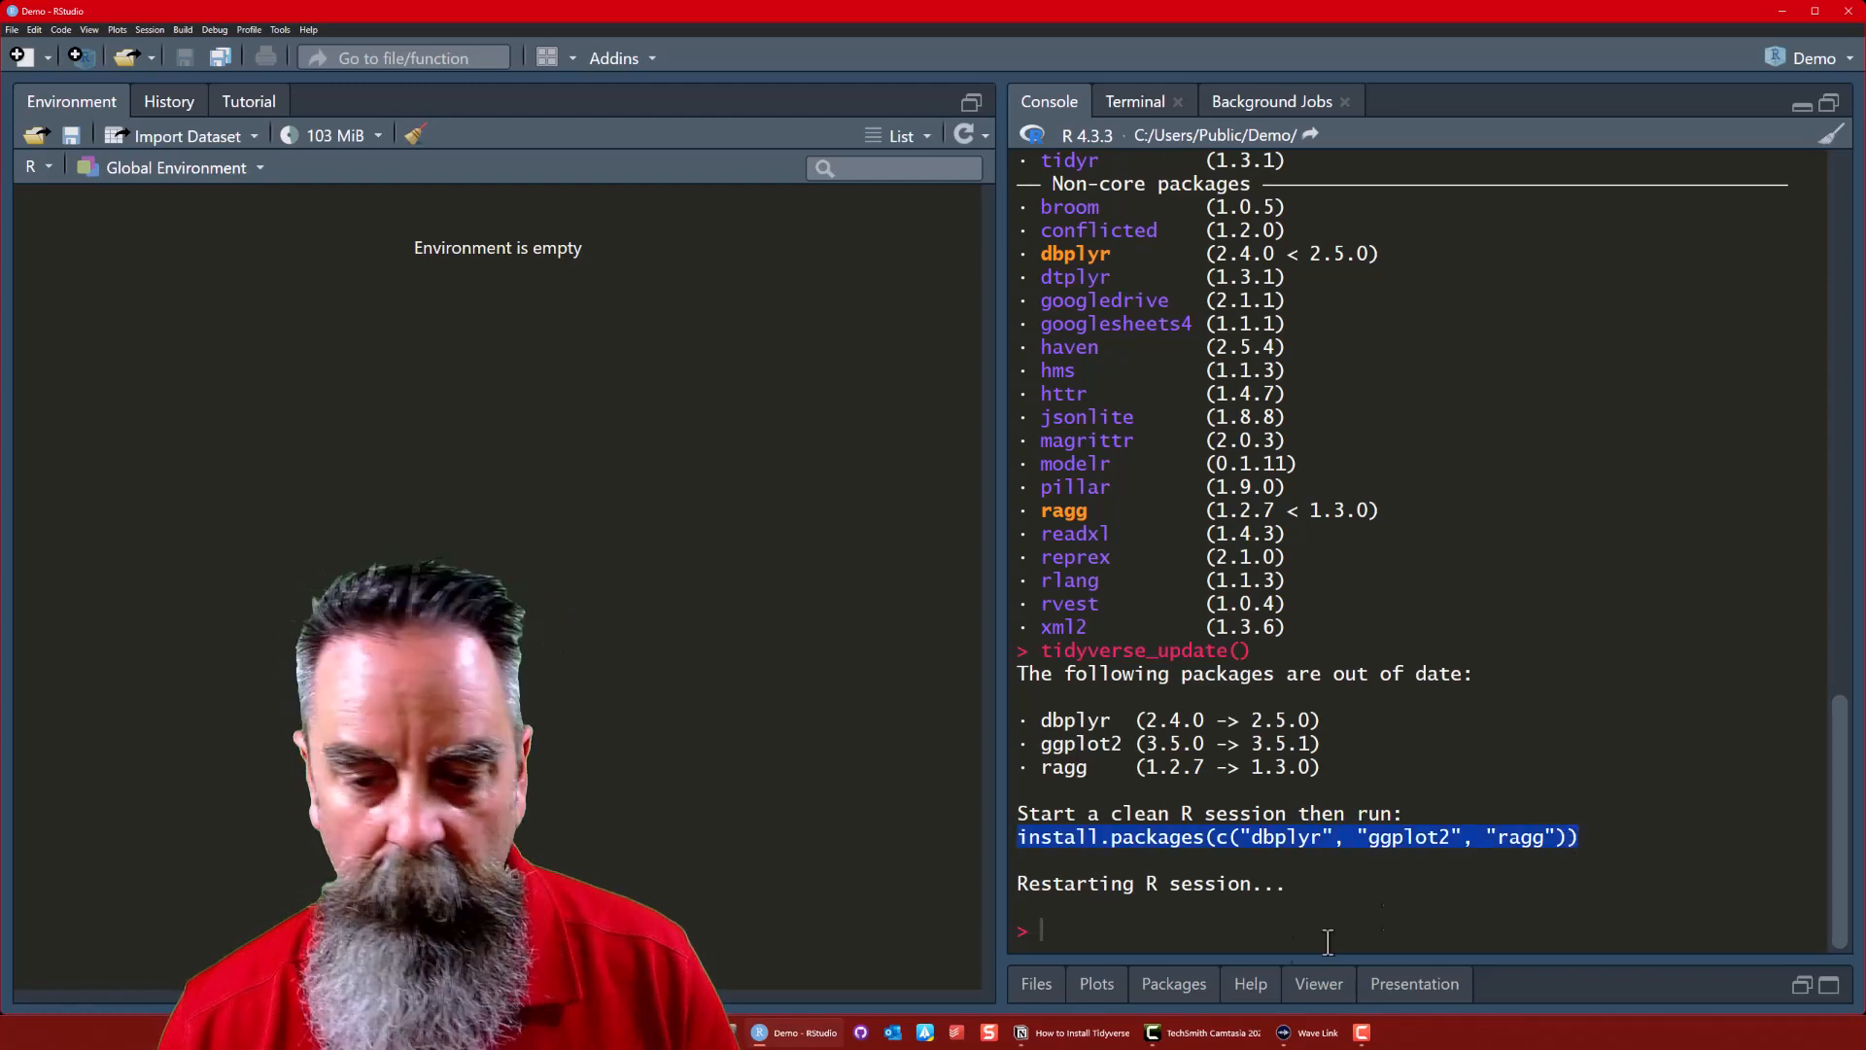
click(1130, 929)
text(install.packages(c("dbplyr", "ggplot2", "ragg")))
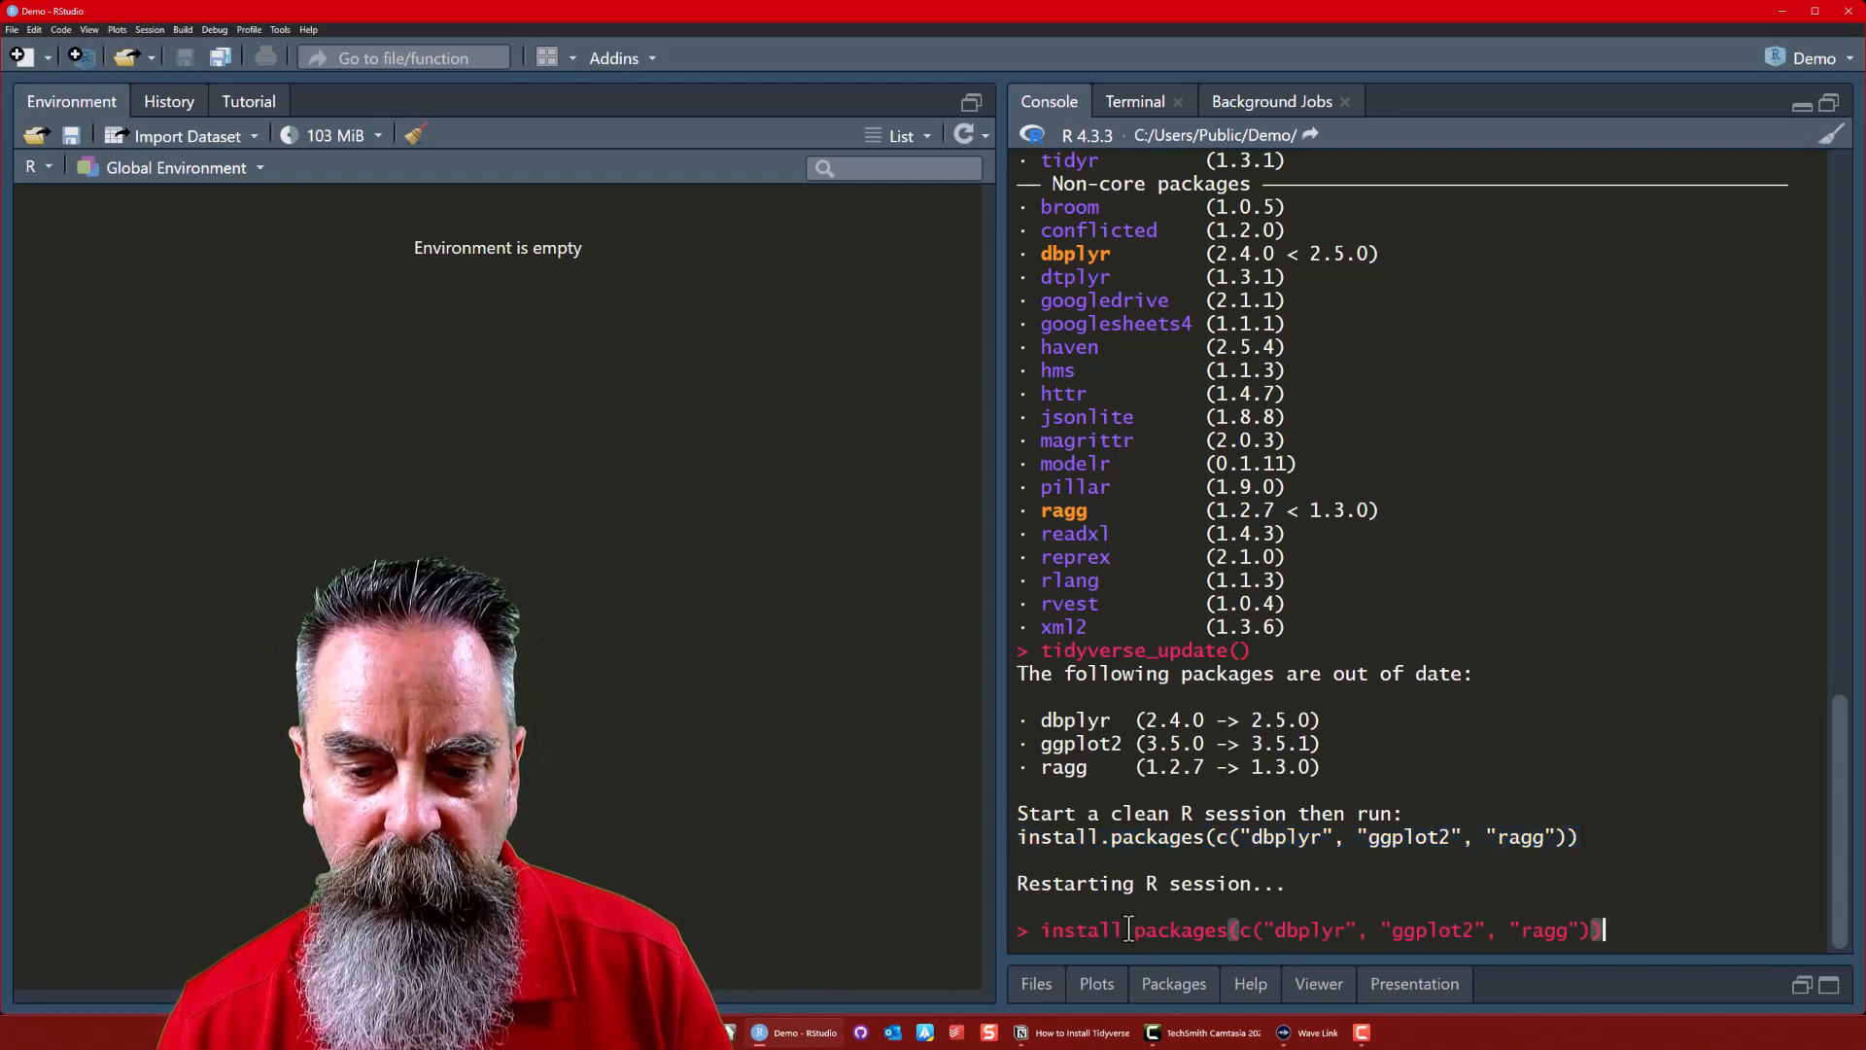
key(Return)
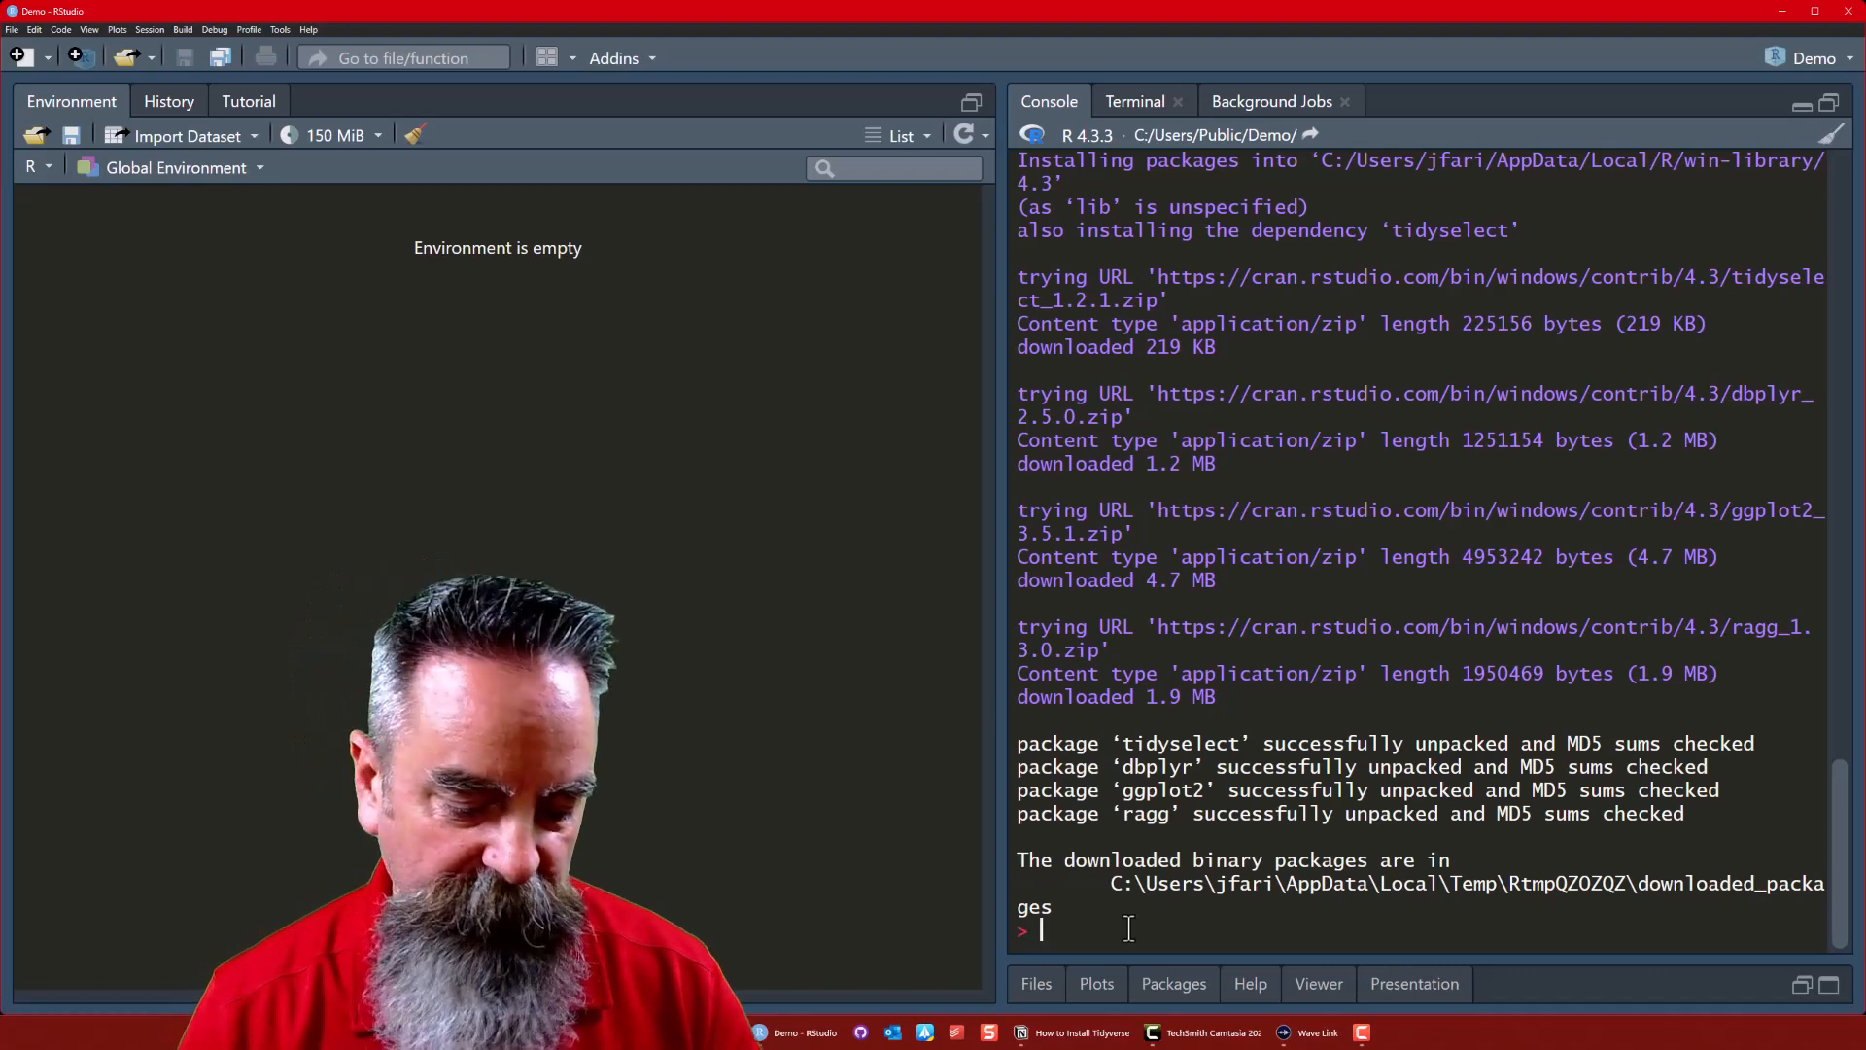
Reload the tidyverse package in the restarted session by running library(tidyverse)
text(tidy)
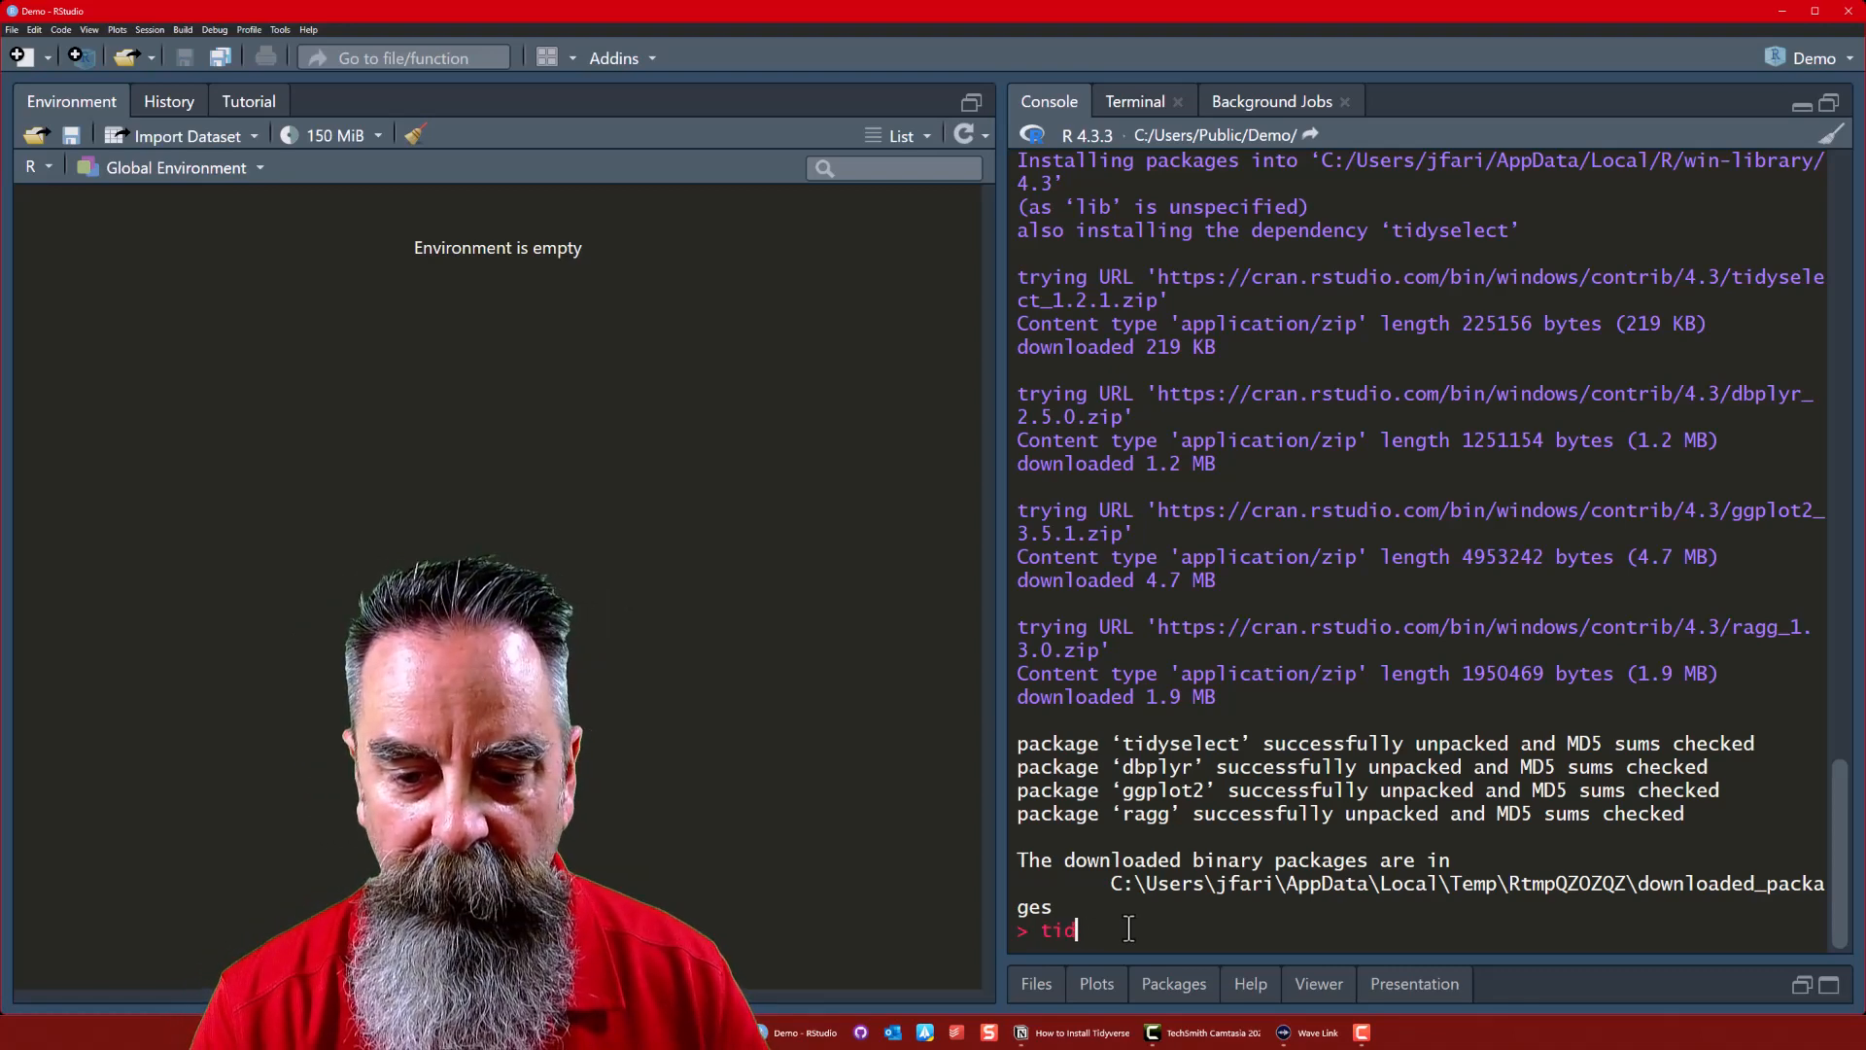
key(BackSpace)
key(BackSpace)
key(BackSpace)
text(libr)
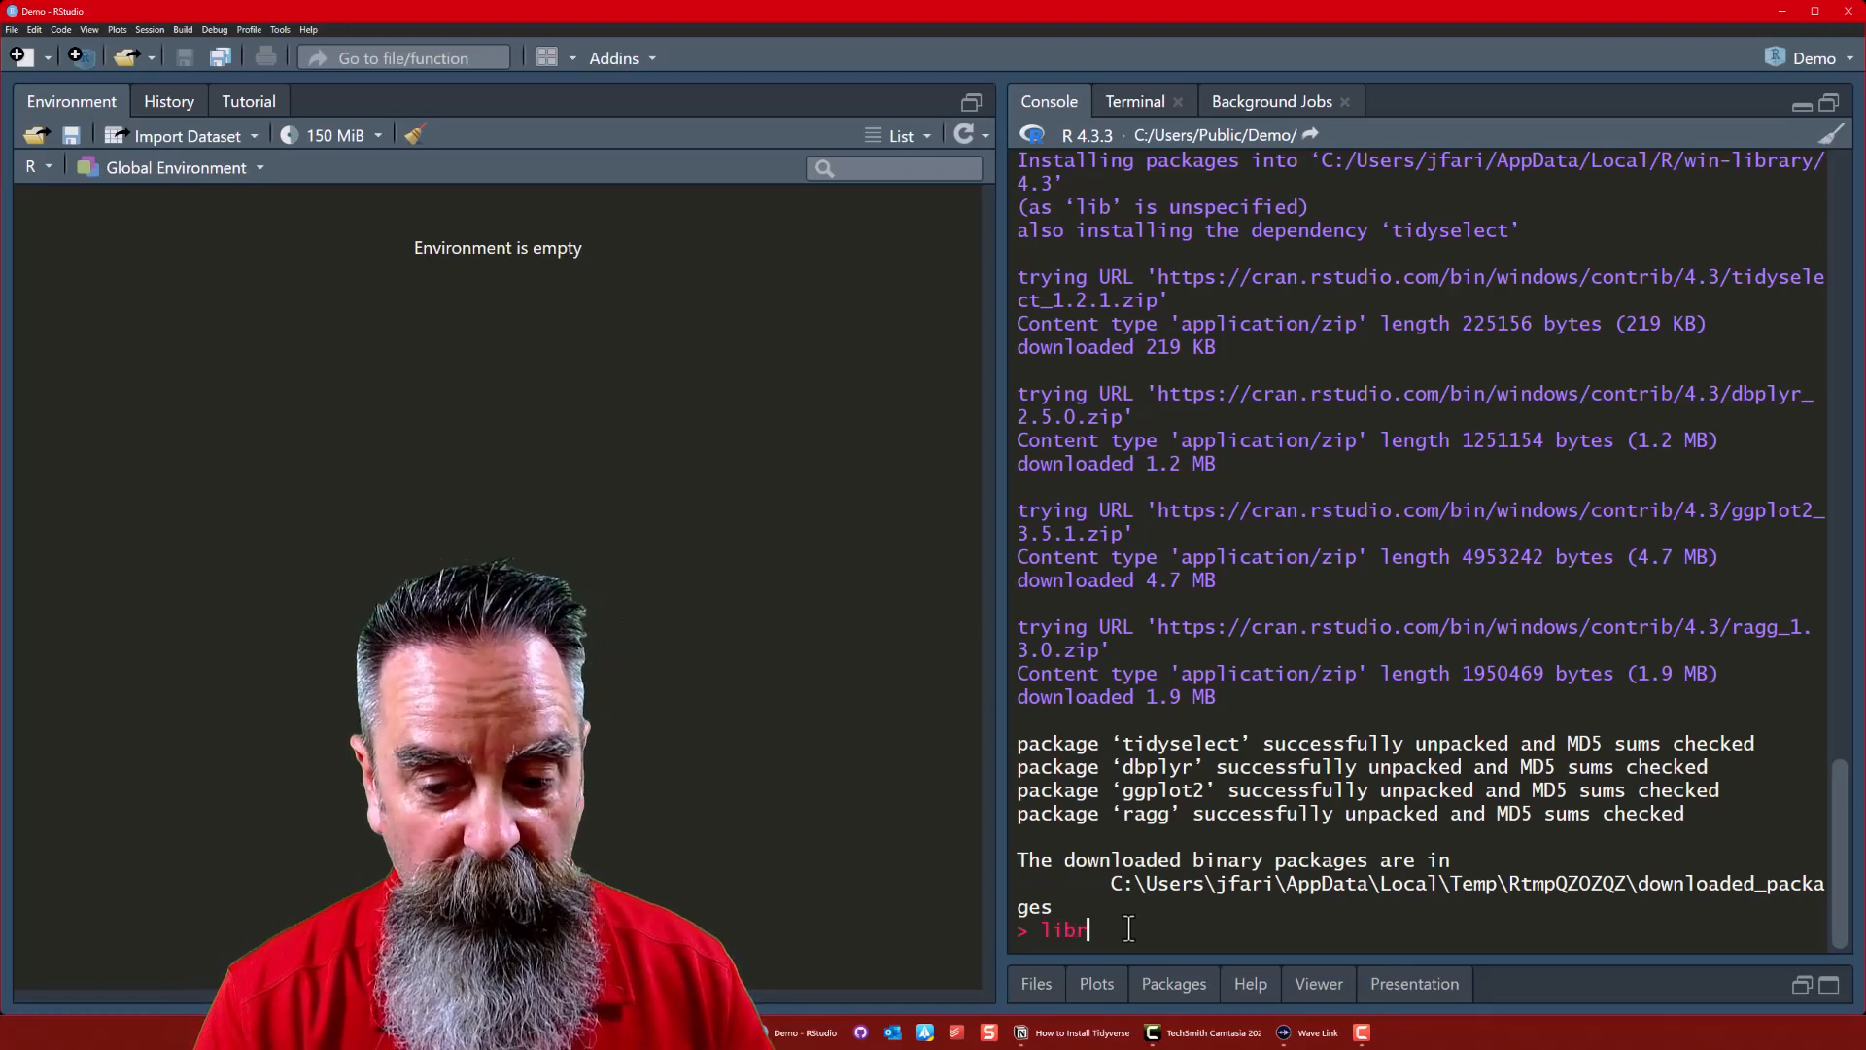
text(ary()
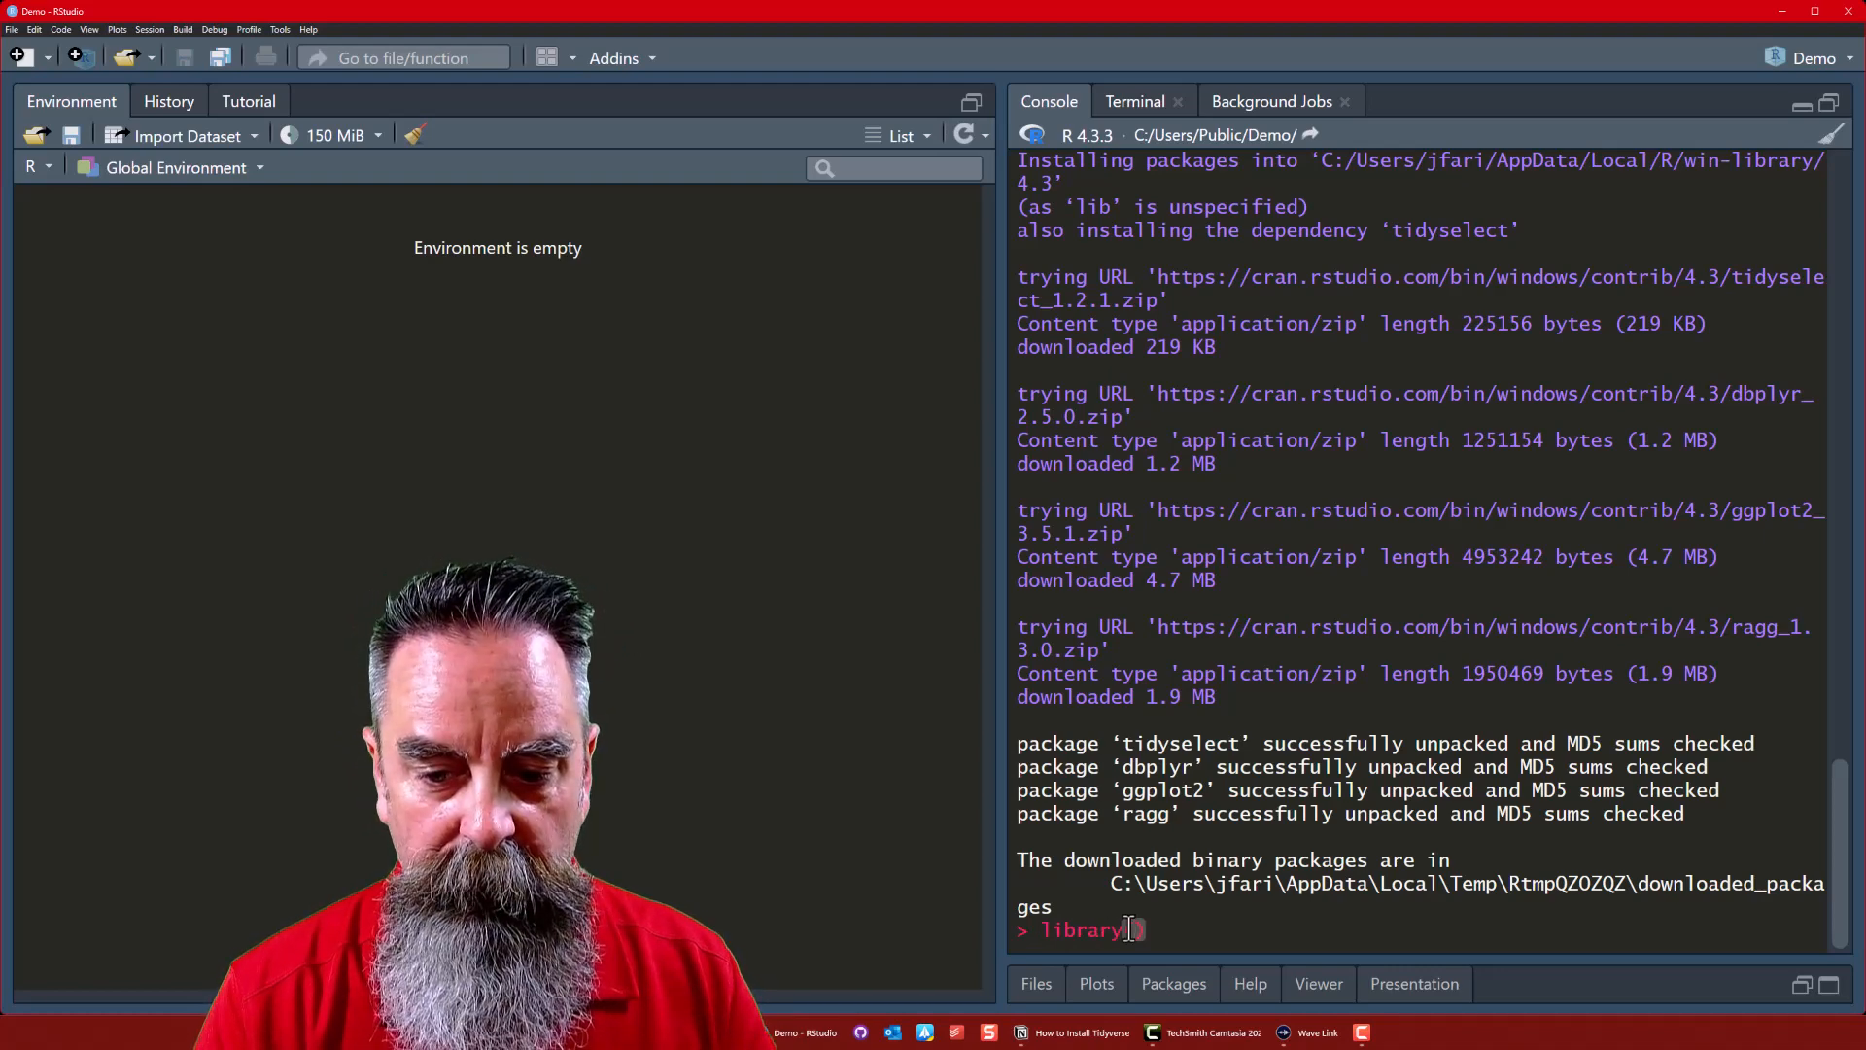
text(tidyvers)
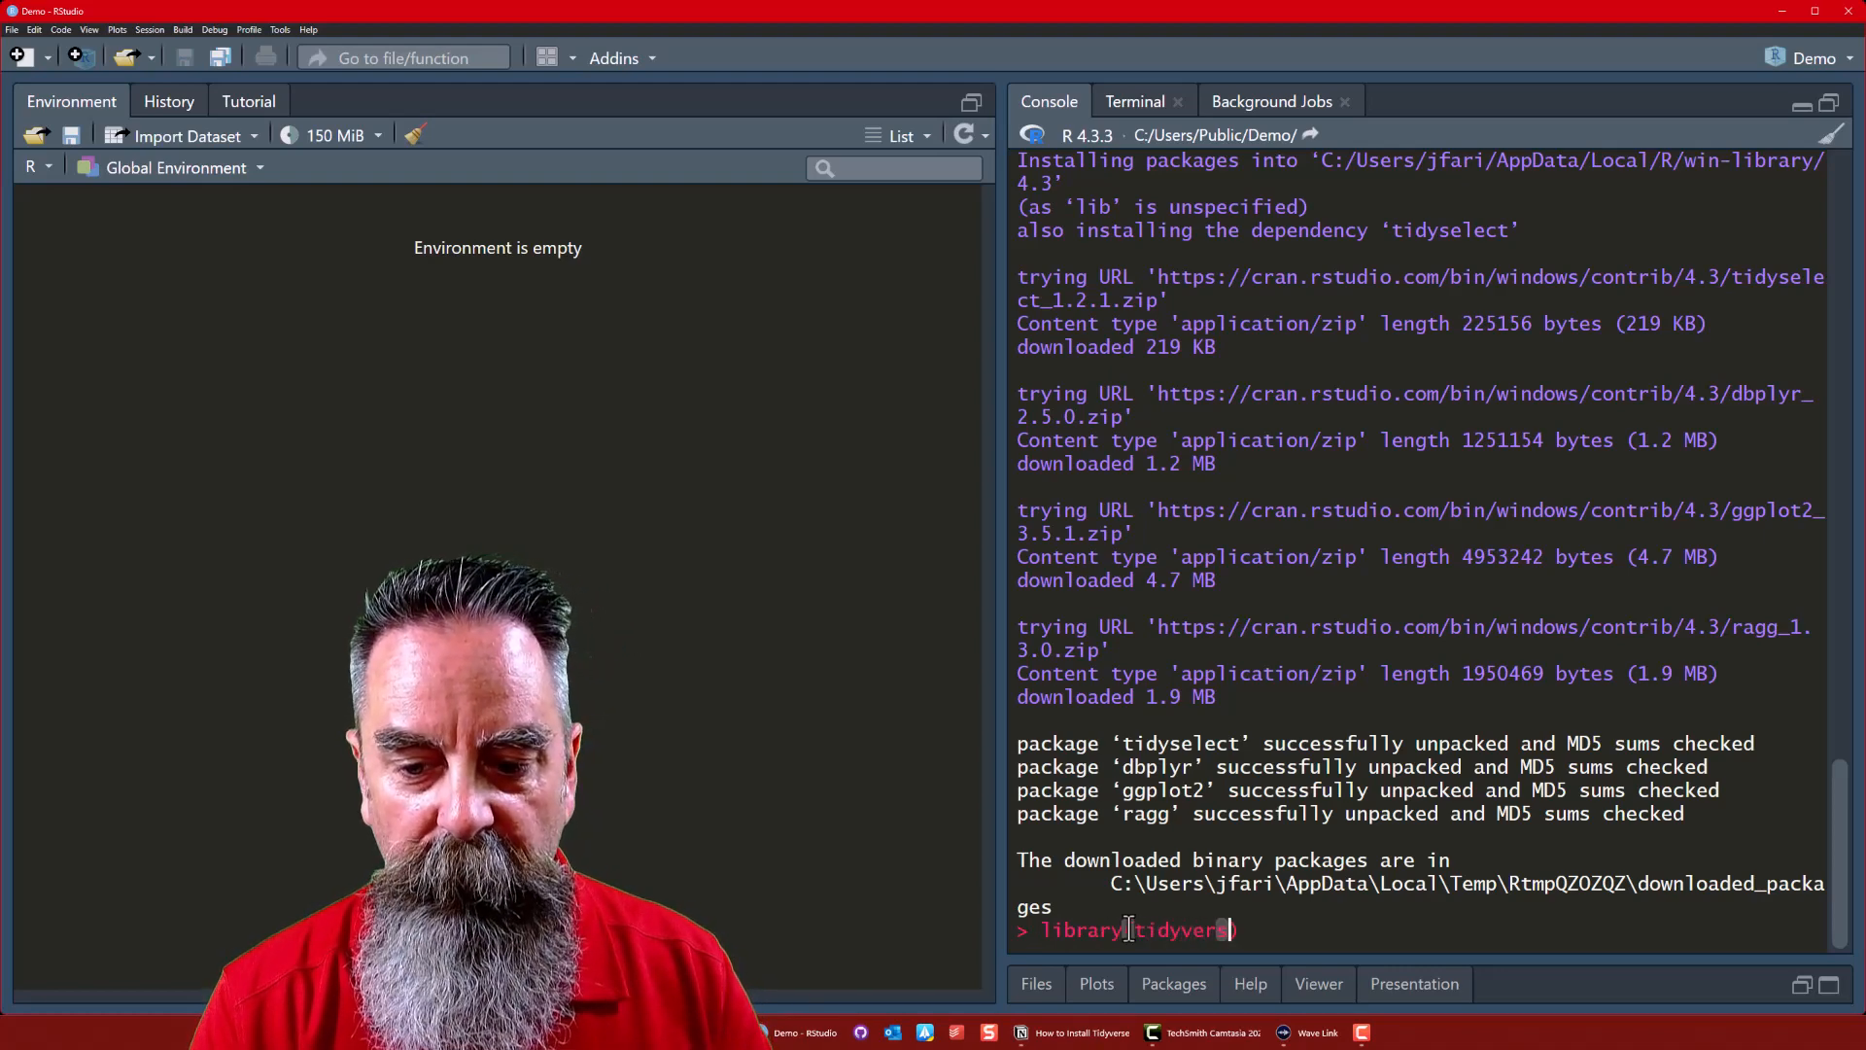
text(e)
key(Return)
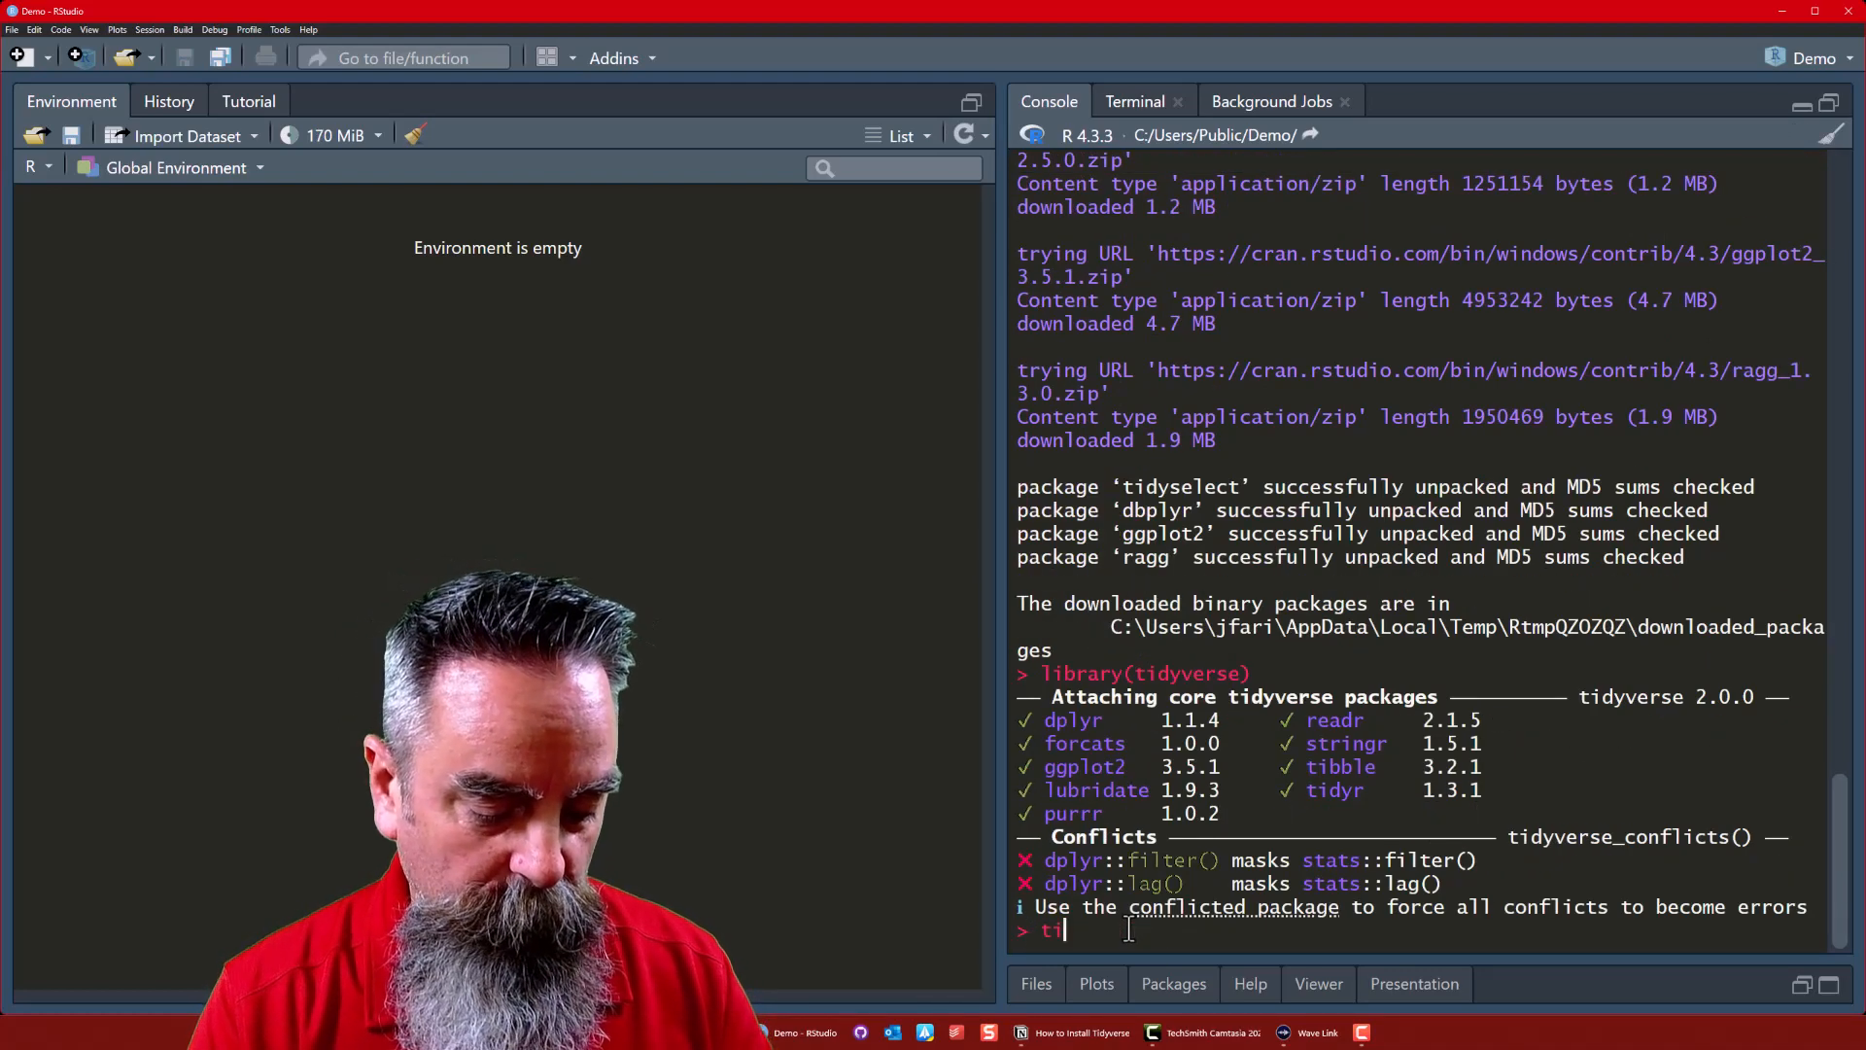
Run tidyverse_update() again to verify the update status of the tidyverse packages
text(tidyv)
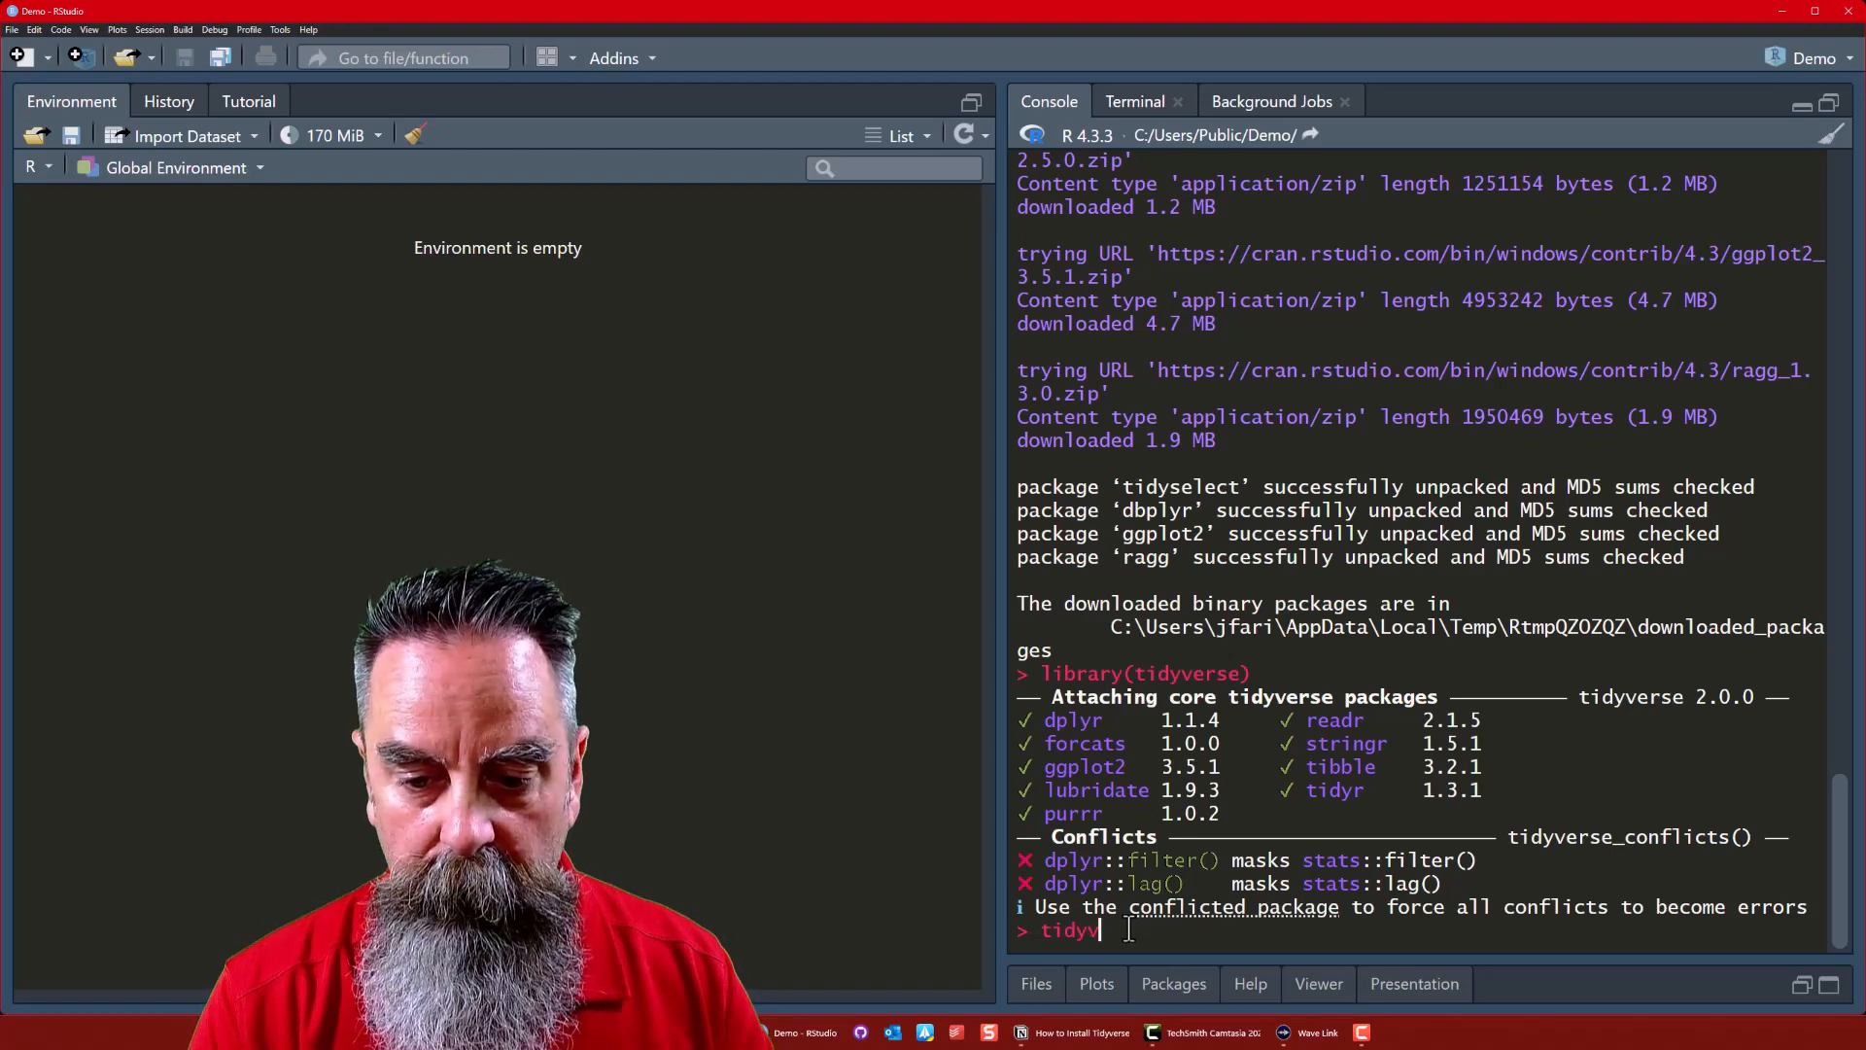
text(erse_update()
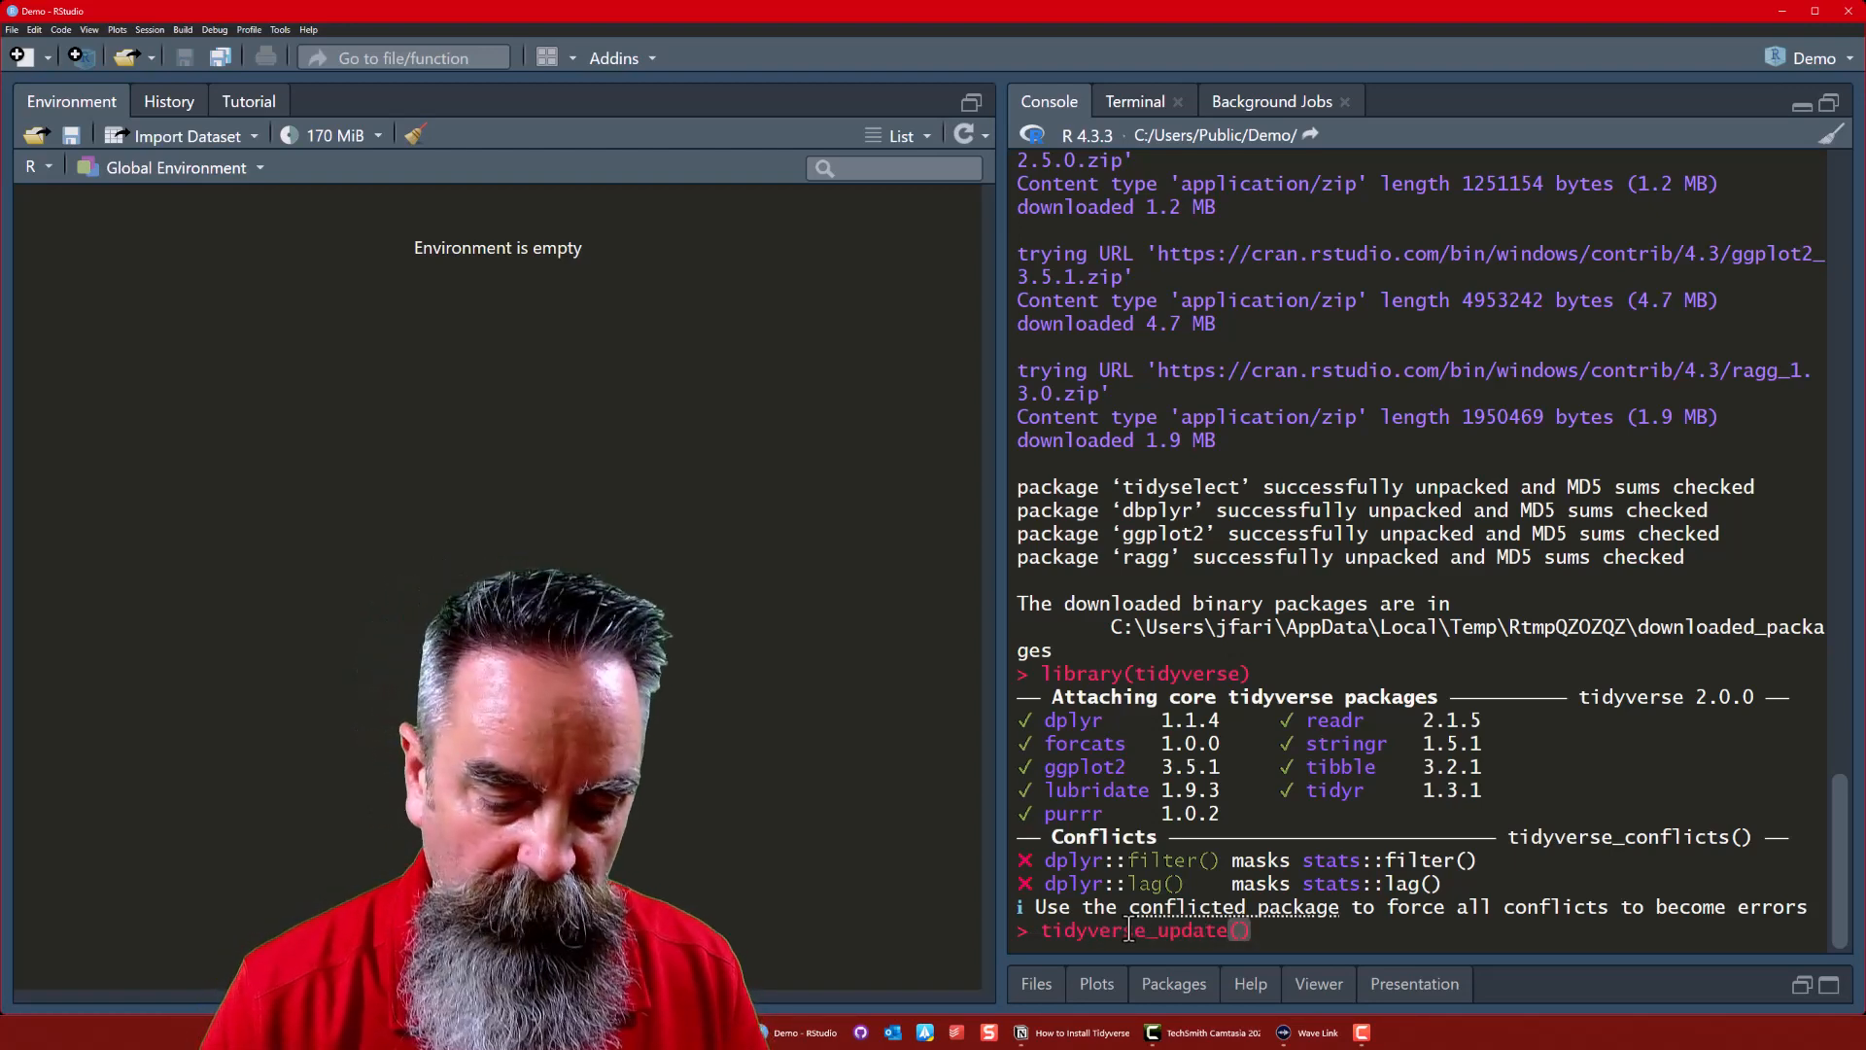
key(Return)
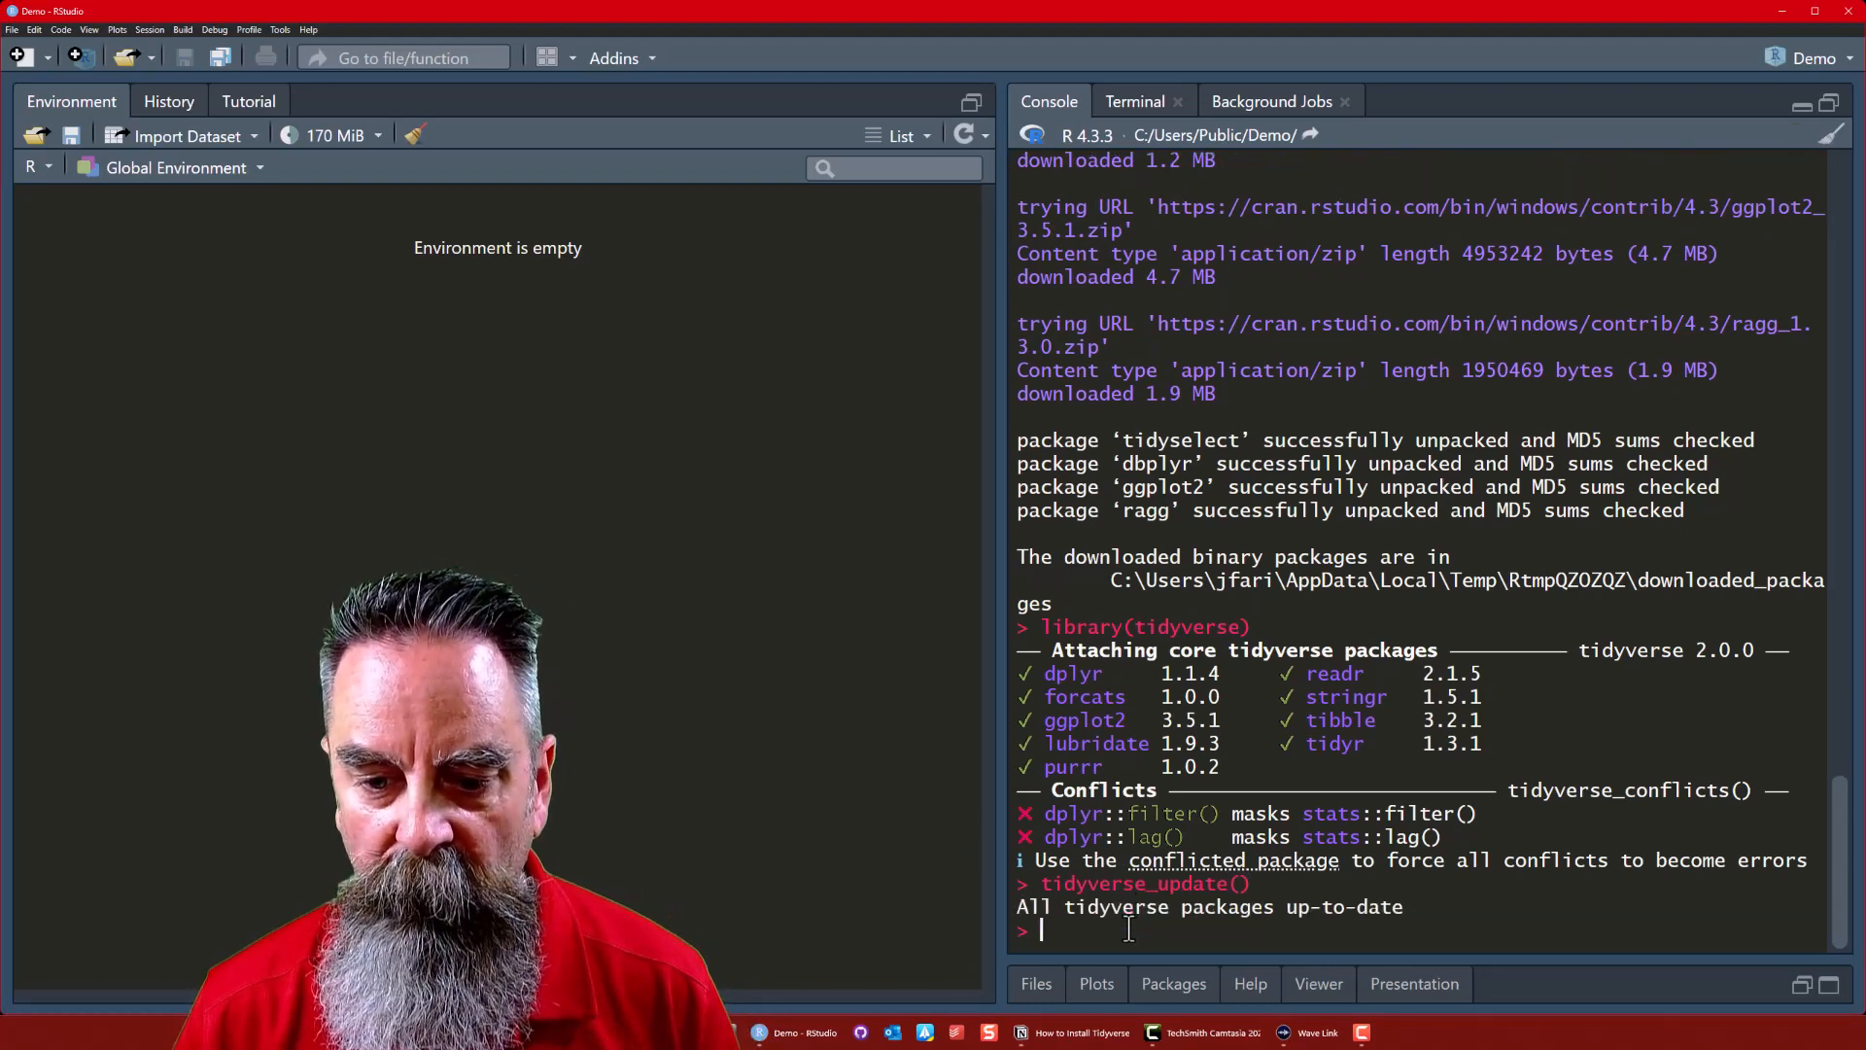